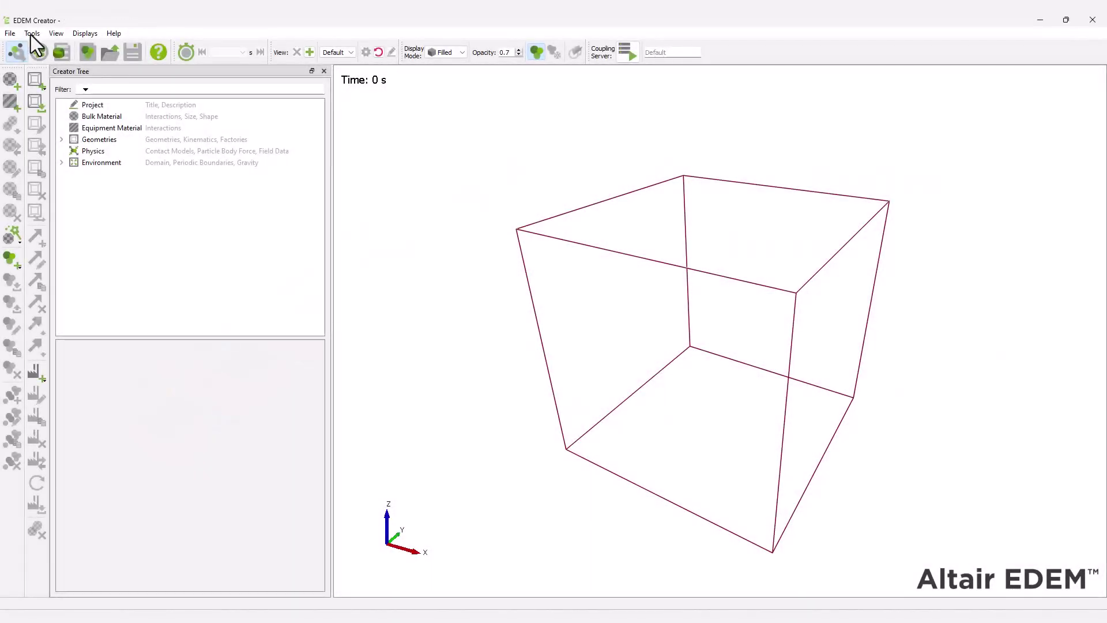
Review the Options unit settings (mm length, rpm angular velocity) and leave them unchanged.
{"action": "left_click", "coordinate": [38, 52]}
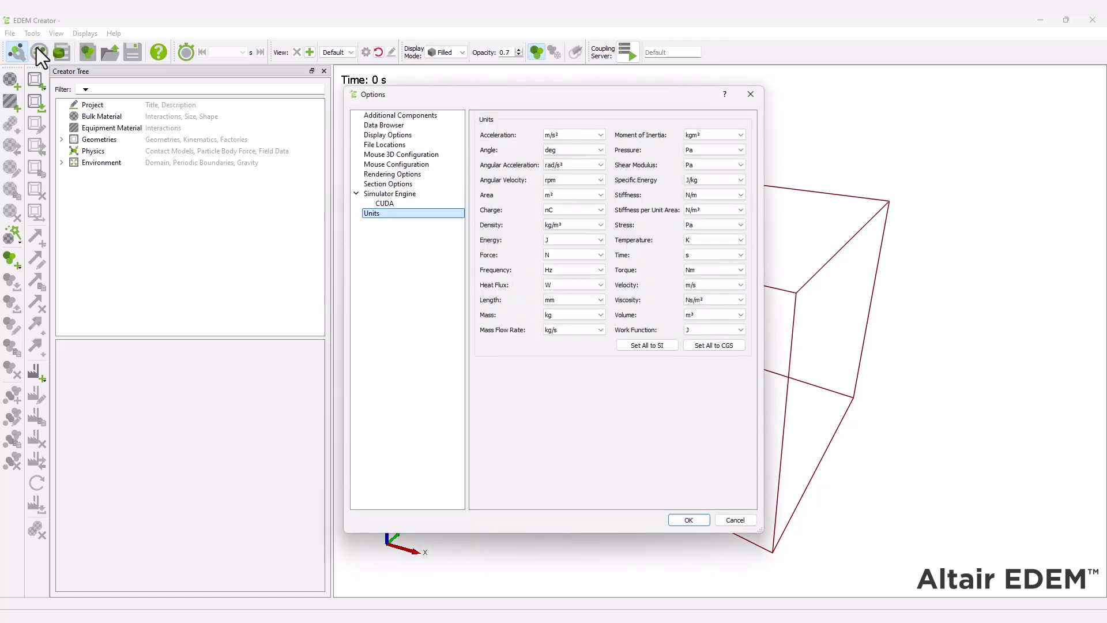
{"action": "left_click", "coordinate": [580, 302]}
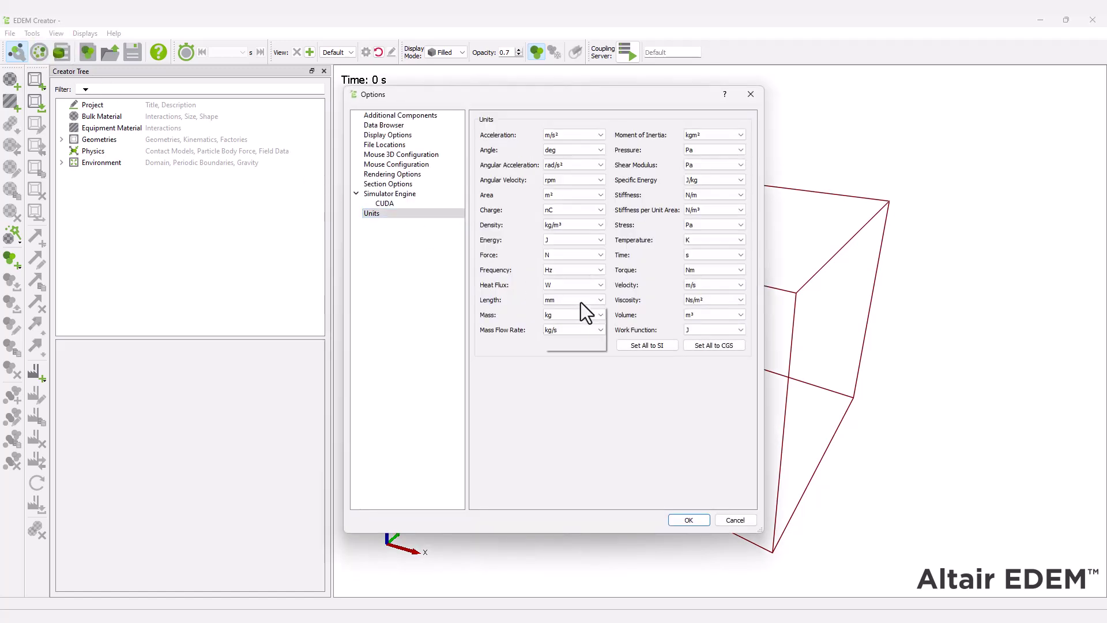
{"action": "left_click", "coordinate": [590, 183]}
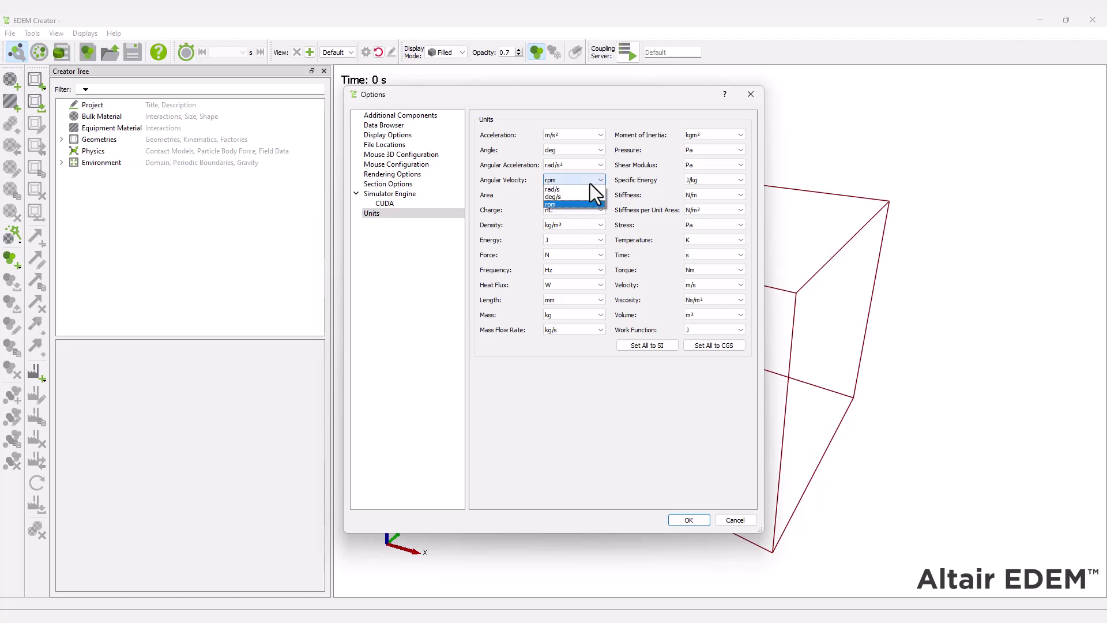
{"action": "left_click", "coordinate": [588, 180]}
{"action": "left_click", "coordinate": [587, 151]}
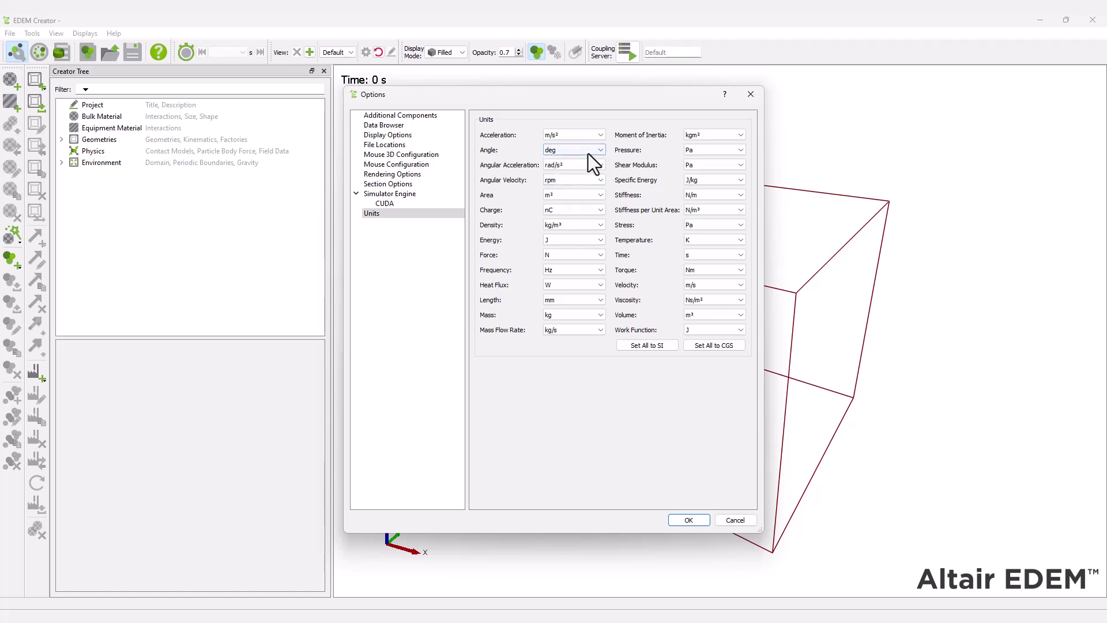
{"action": "key", "text": "Return"}
Set the simulation title to 'Screw Auger Model'.
{"action": "left_click_drag", "start_coordinate": [149, 365], "coordinate": [102, 364]}
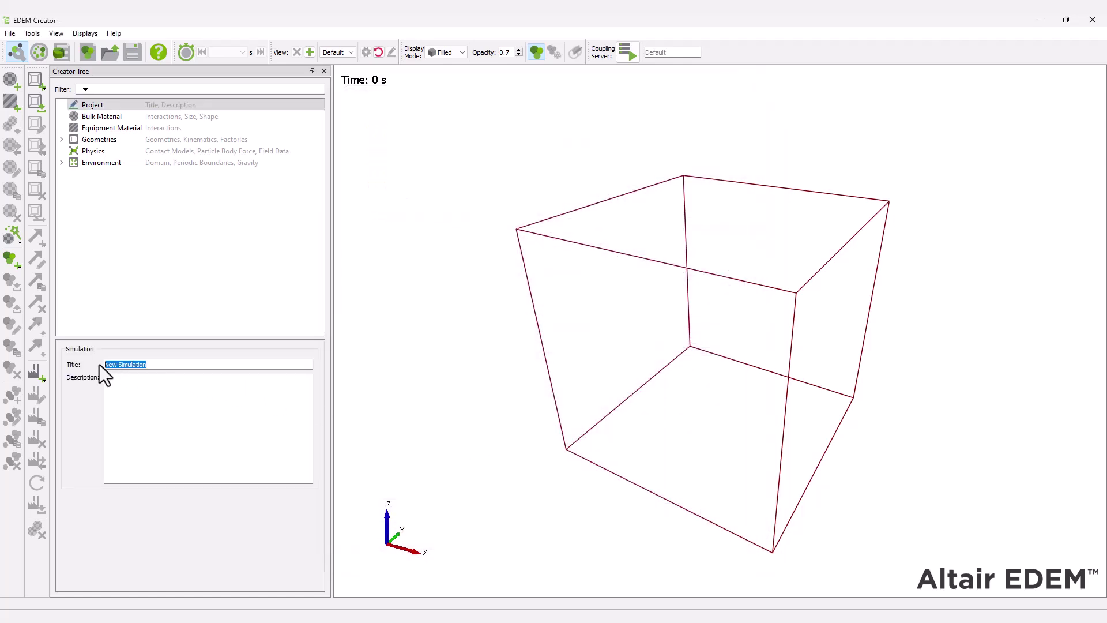
{"action": "type", "text": "S"}
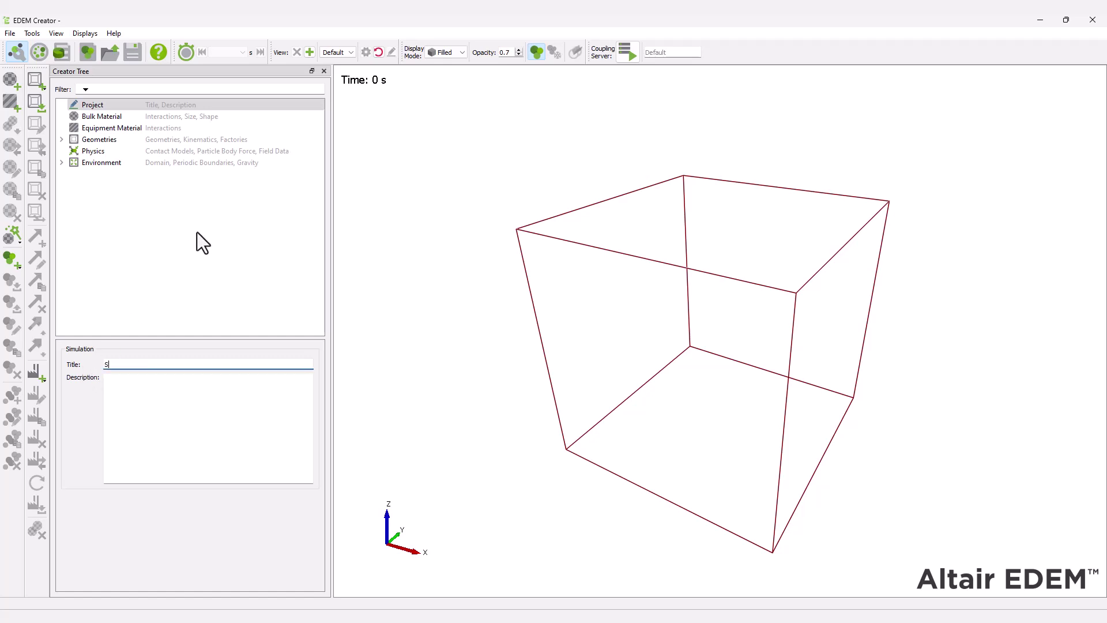
{"action": "type", "text": "crew Auger Model"}
{"action": "left_click", "coordinate": [196, 232]}
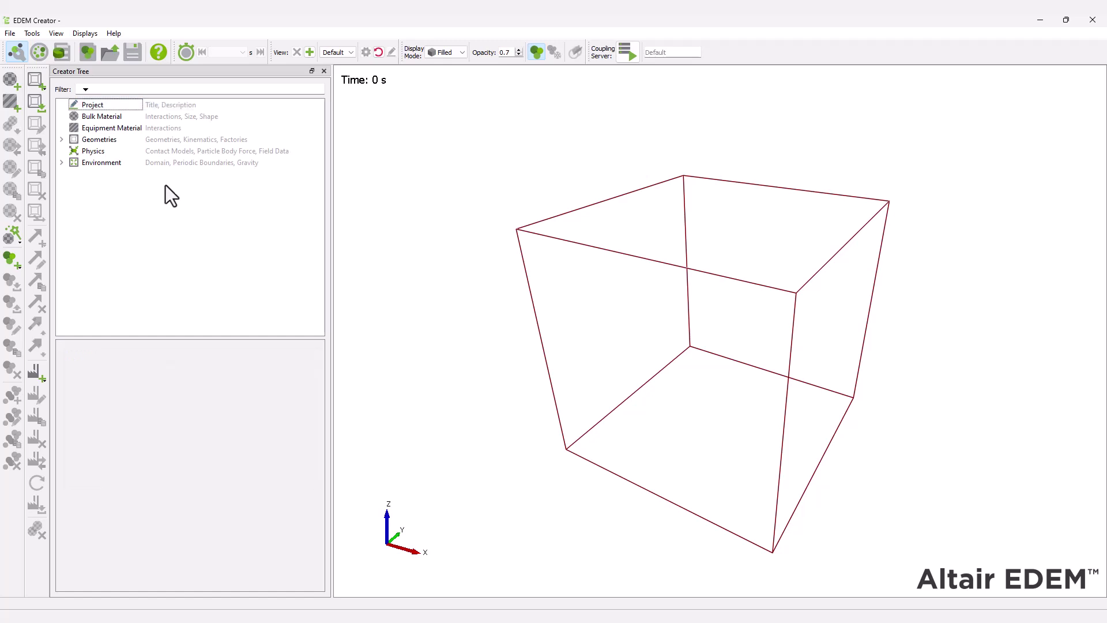
Add a new bulk material named Particle Material.
{"action": "right_click", "coordinate": [121, 117]}
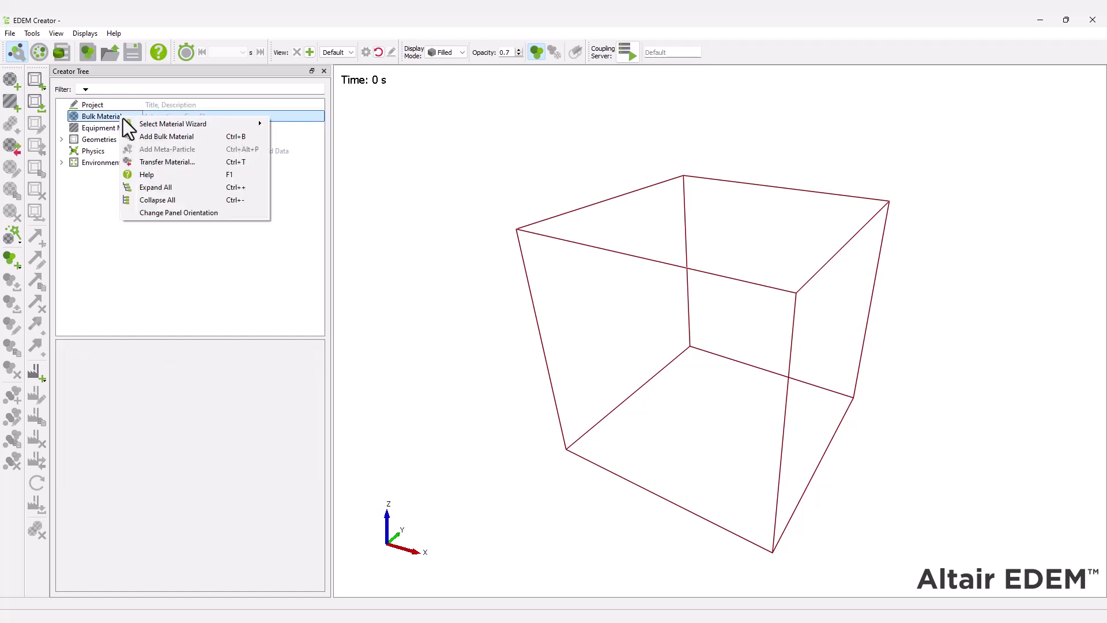
{"action": "left_click", "coordinate": [170, 137]}
{"action": "type", "text": "P"}
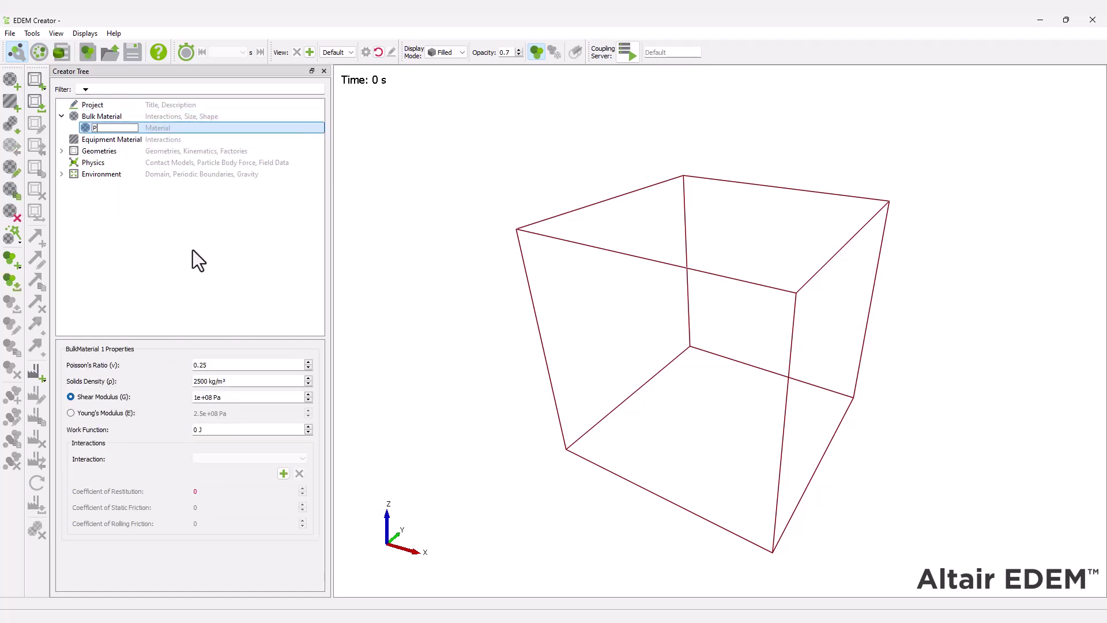
{"action": "type", "text": "article Material"}
{"action": "key", "text": "Return"}
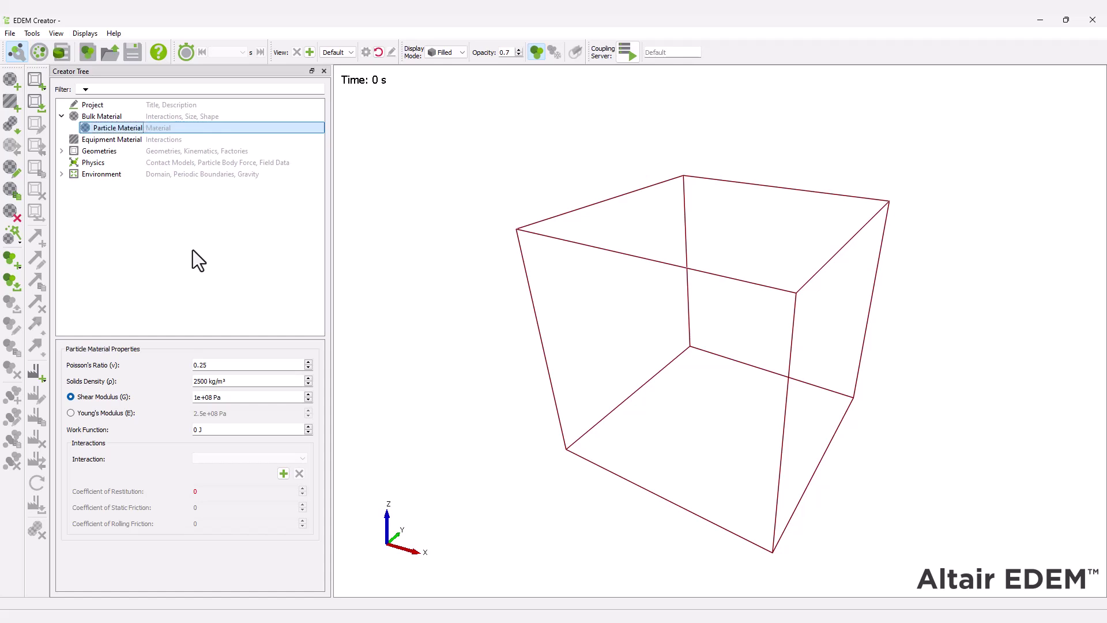
Give Particle Material Poisson's ratio 0.3, density 2678 kg/m³ and shear modulus 2.3e+7 Pa.
{"action": "double_click", "coordinate": [218, 362]}
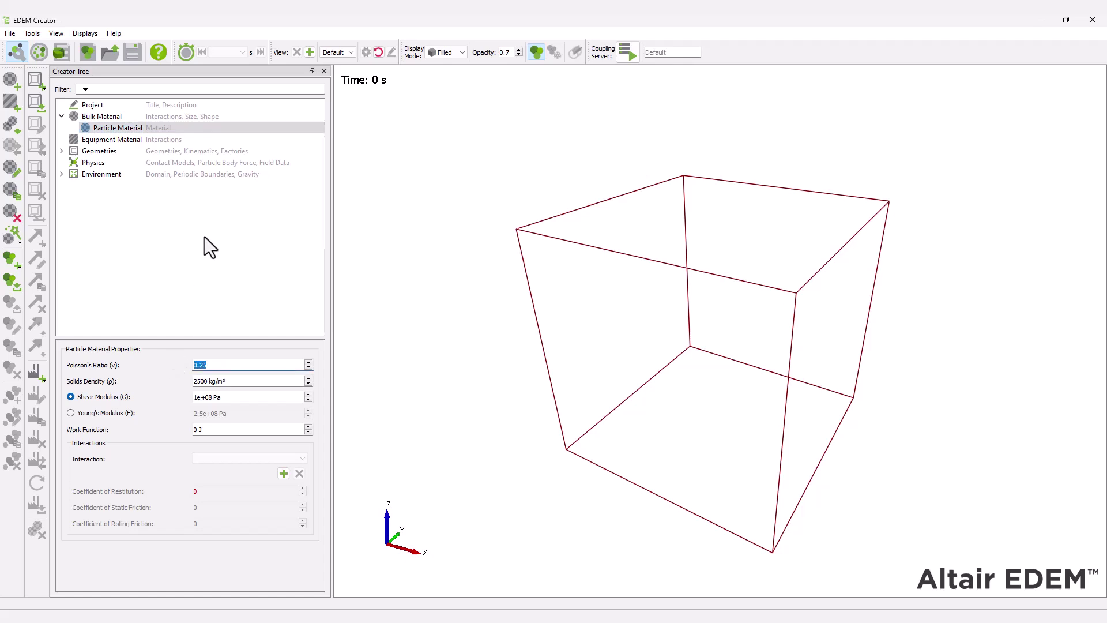
{"action": "type", "text": "0.3"}
{"action": "key", "text": "Tab"}
{"action": "type", "text": "2678"}
{"action": "key", "text": "Tab"}
{"action": "key", "text": "Tab"}
{"action": "type", "text": "2.3e+7"}
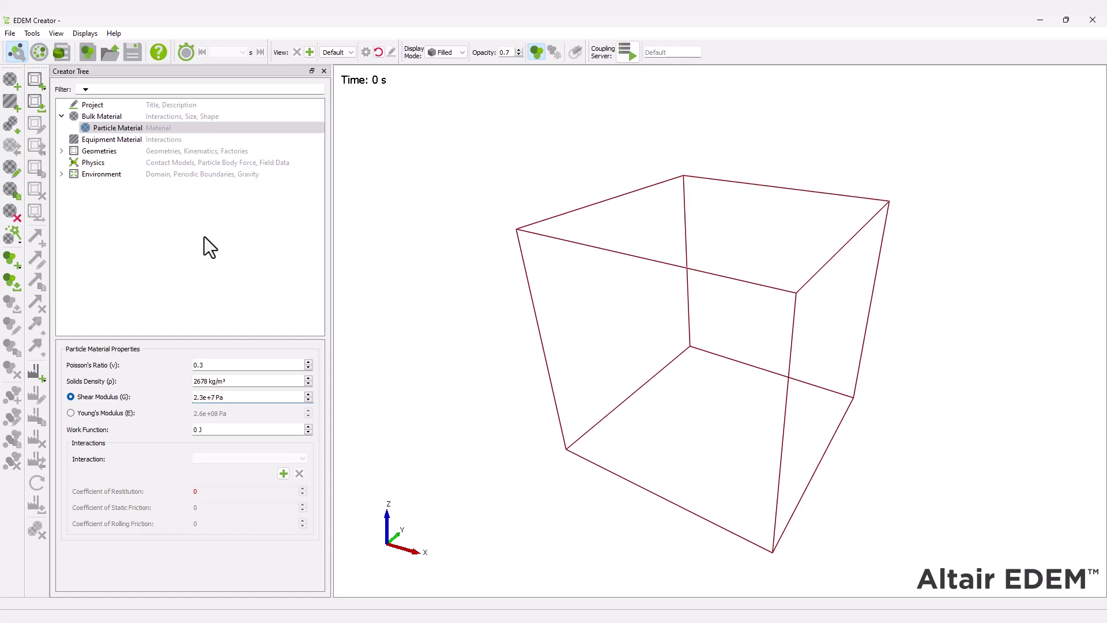
{"action": "key", "text": "Tab"}
Add a Particle Material self-interaction with restitution 0.1, static friction 0.545, rolling friction 0.01.
{"action": "left_click", "coordinate": [284, 473]}
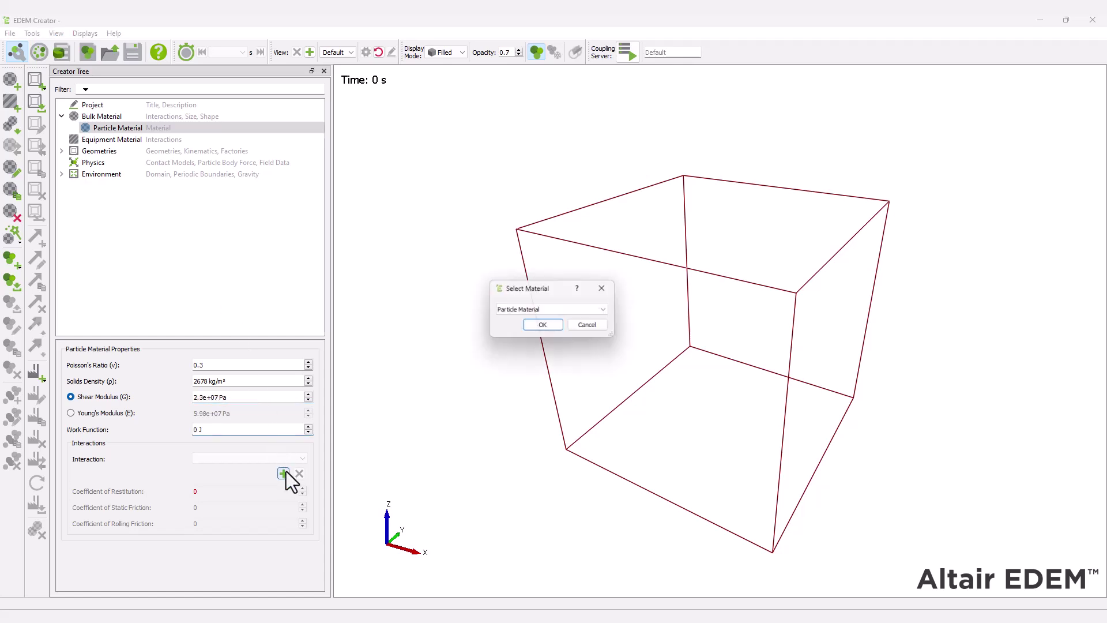
{"action": "left_click", "coordinate": [547, 327]}
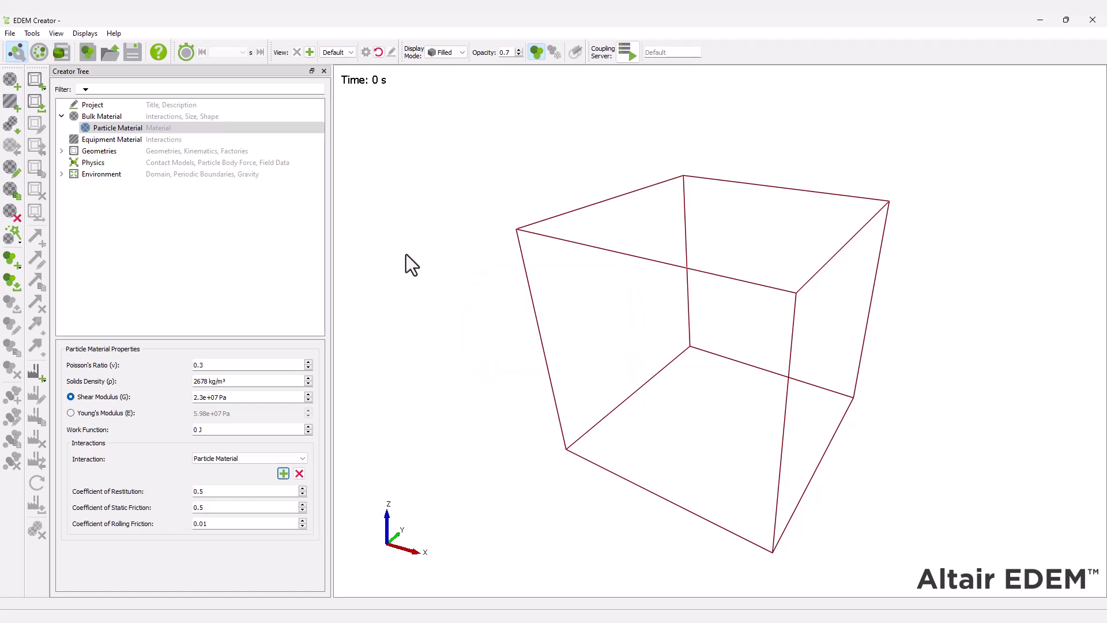
{"action": "right_click", "coordinate": [149, 122]}
{"action": "left_click", "coordinate": [130, 242]}
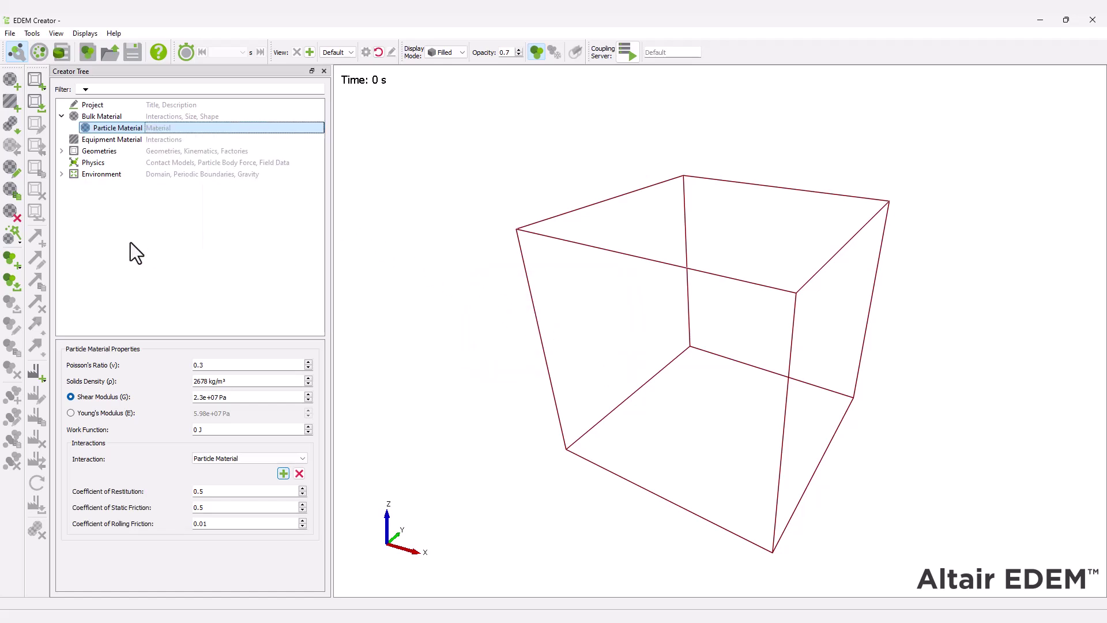
{"action": "key", "text": "Tab"}
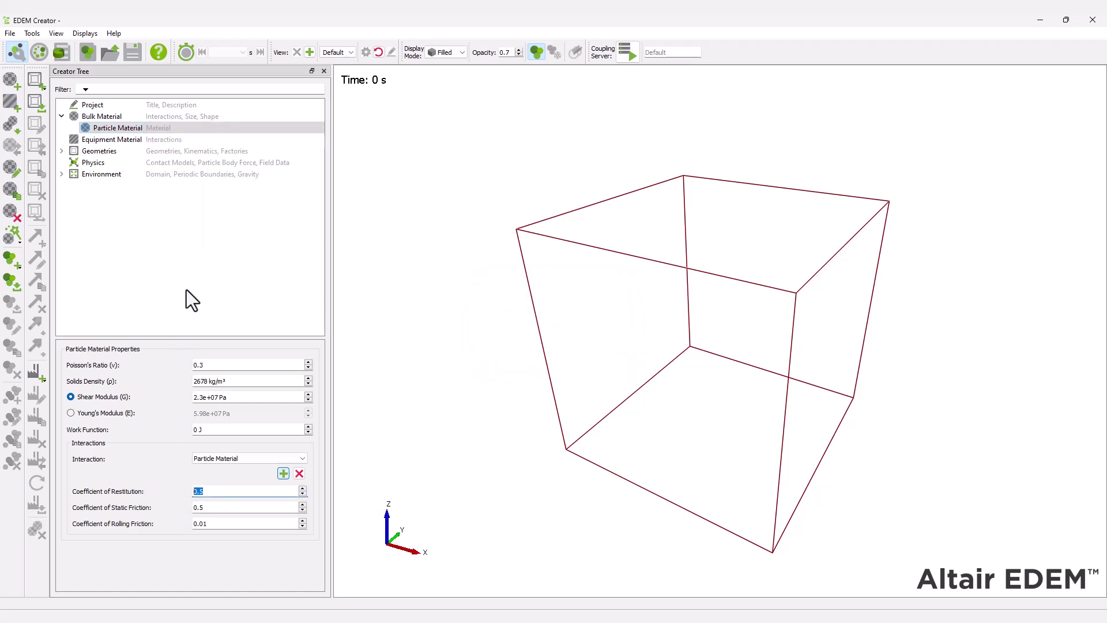
{"action": "type", "text": "0.1"}
{"action": "key", "text": "Tab"}
{"action": "type", "text": "0.545"}
{"action": "key", "text": "Tab"}
{"action": "type", "text": "0.01"}
Add a dual-sphere multi-sphere particle named Grain Particle to Particle Material.
{"action": "right_click", "coordinate": [147, 127]}
{"action": "mouse_move", "coordinate": [271, 184]}
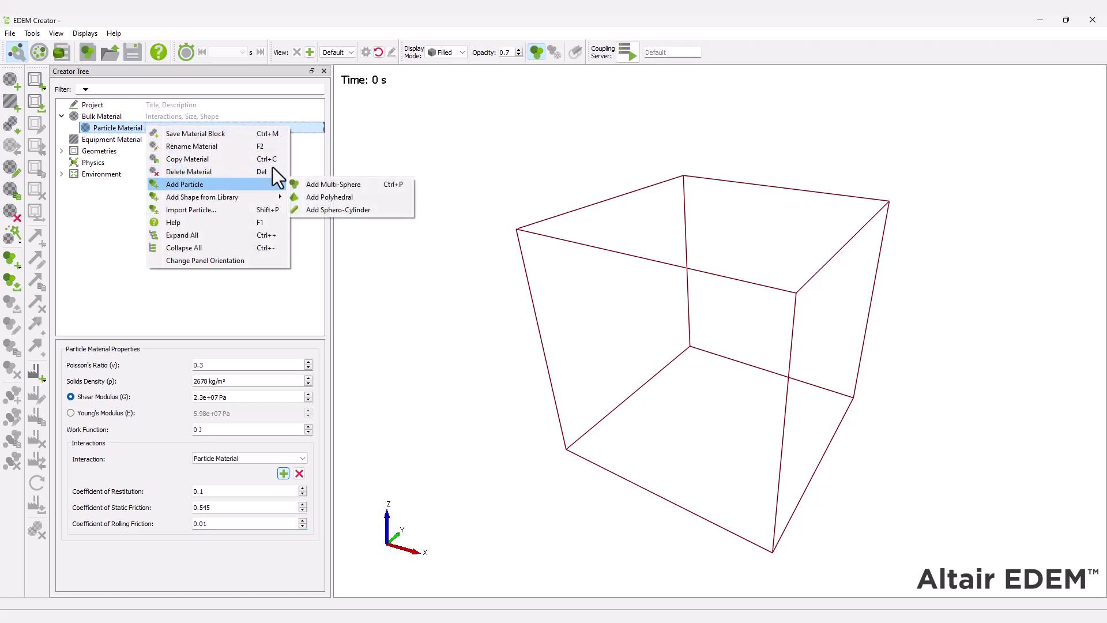
{"action": "left_click", "coordinate": [334, 187]}
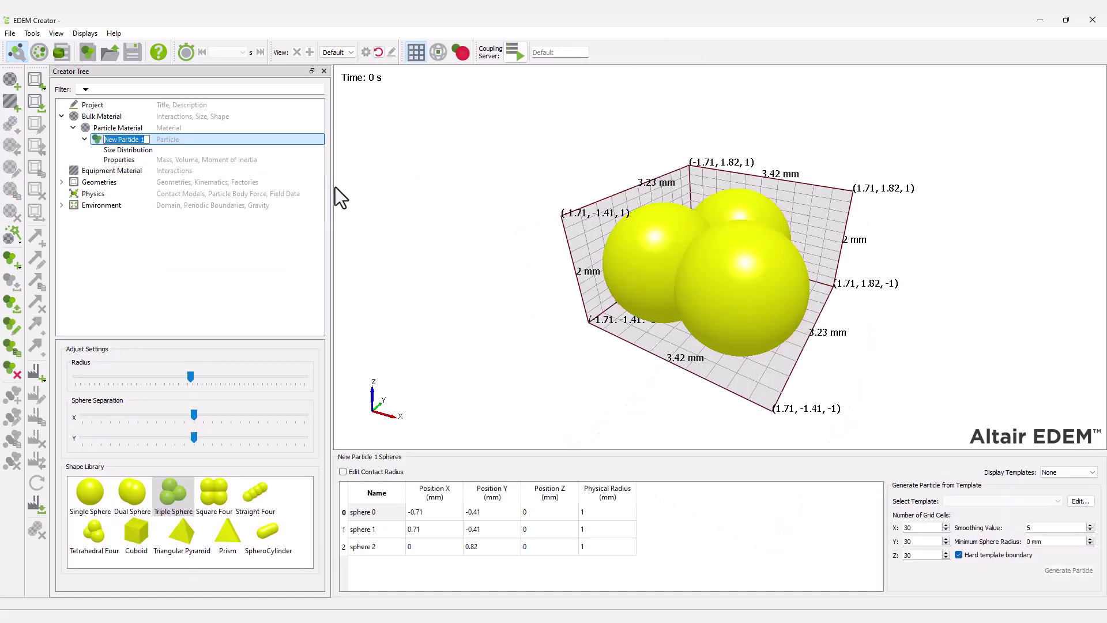
{"action": "type", "text": "Grain Particle"}
{"action": "key", "text": "Return"}
{"action": "left_click", "coordinate": [131, 494]}
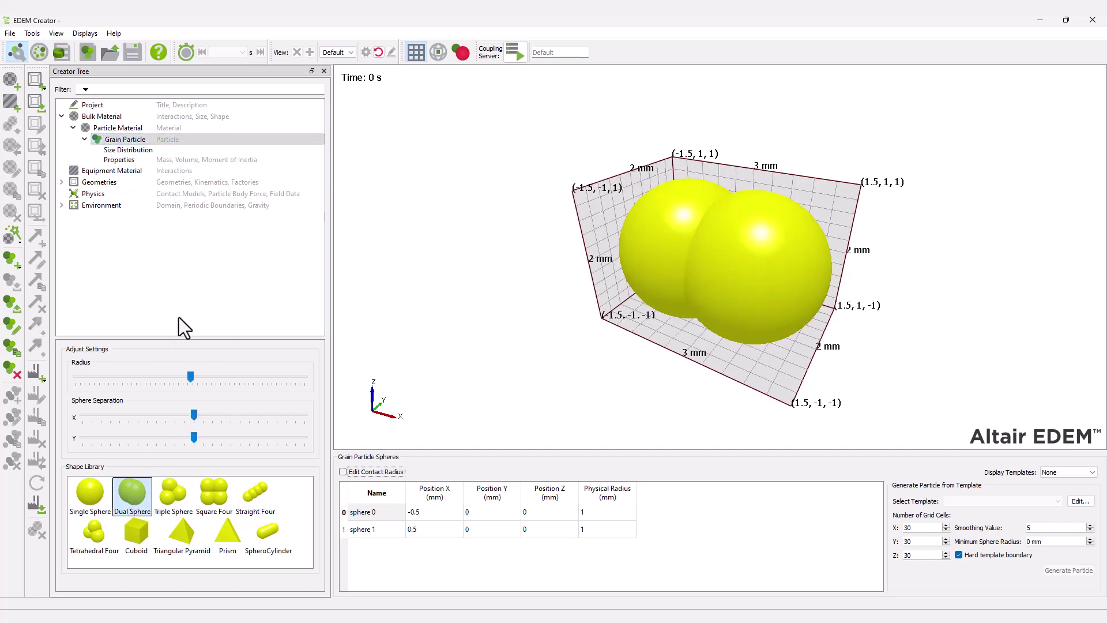
Set the first sphere to radius 10 at the origin and the second to radius 8 at Z 4.
{"action": "double_click", "coordinate": [616, 512]}
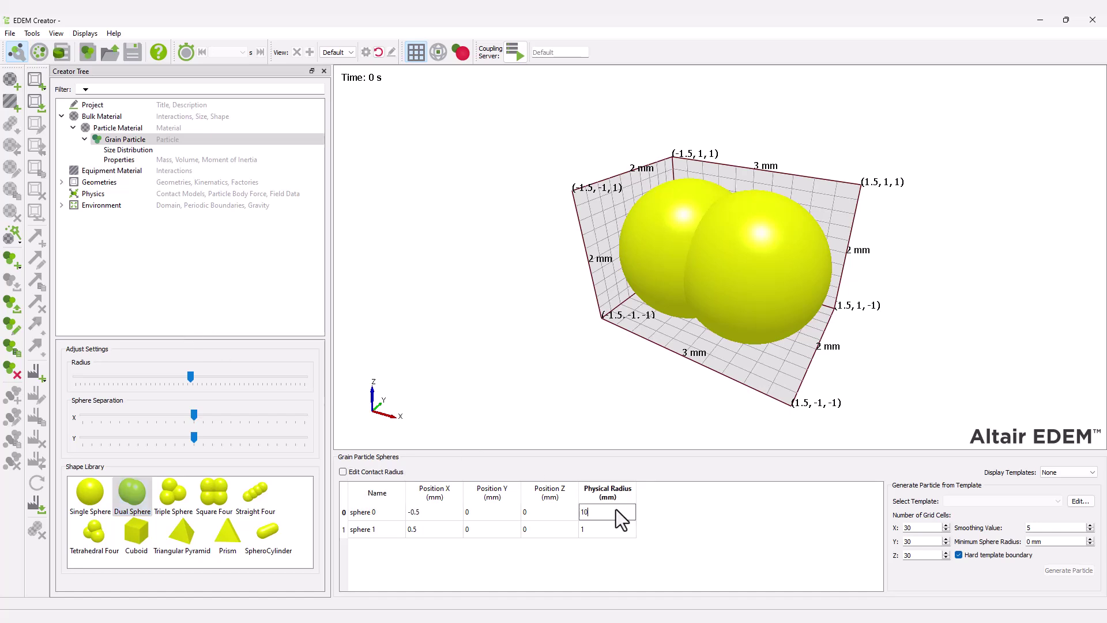
{"action": "type", "text": "10"}
{"action": "left_click", "coordinate": [433, 511]}
{"action": "type", "text": "0"}
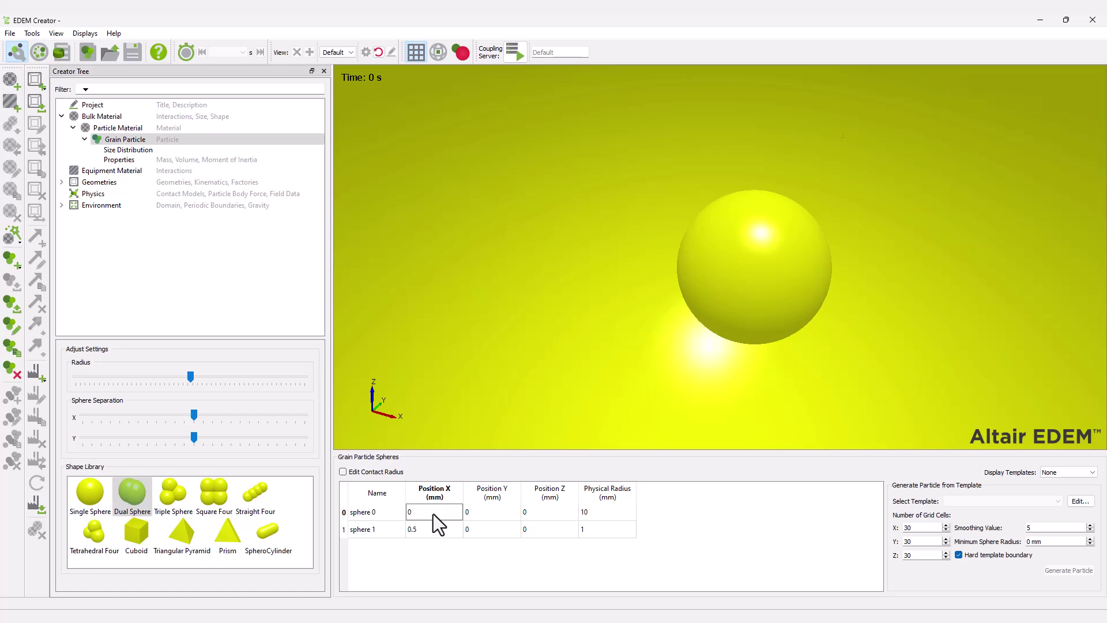
{"action": "key", "text": "Tab"}
{"action": "key", "text": "Tab"}
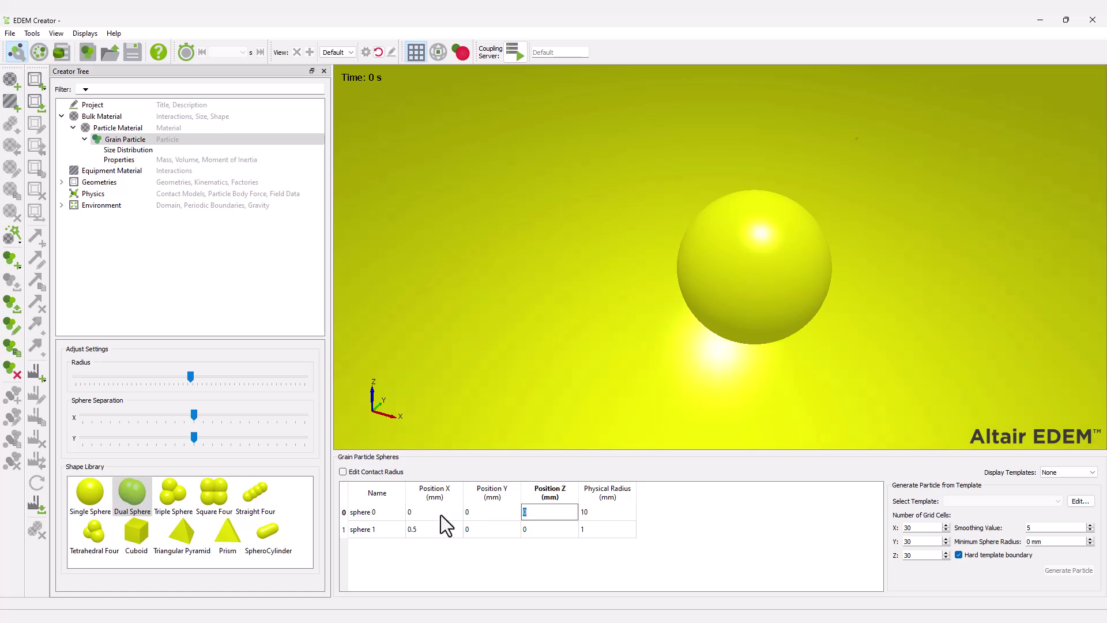
{"action": "type", "text": "0"}
{"action": "left_click", "coordinate": [612, 535]}
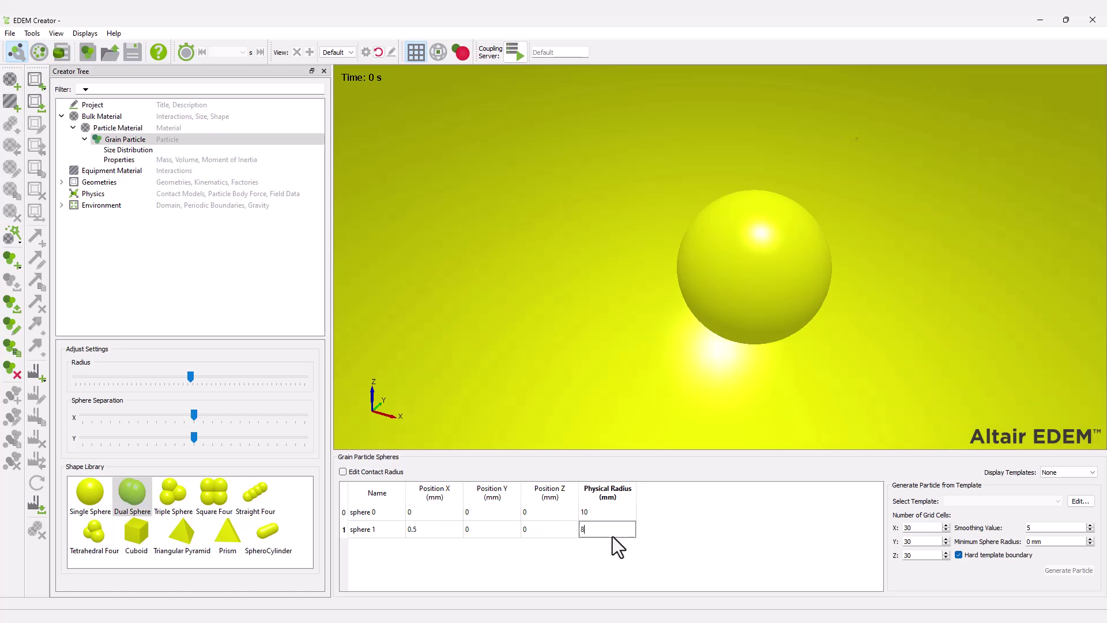
{"action": "left_click", "coordinate": [448, 533]}
{"action": "type", "text": "0"}
{"action": "key", "text": "Tab"}
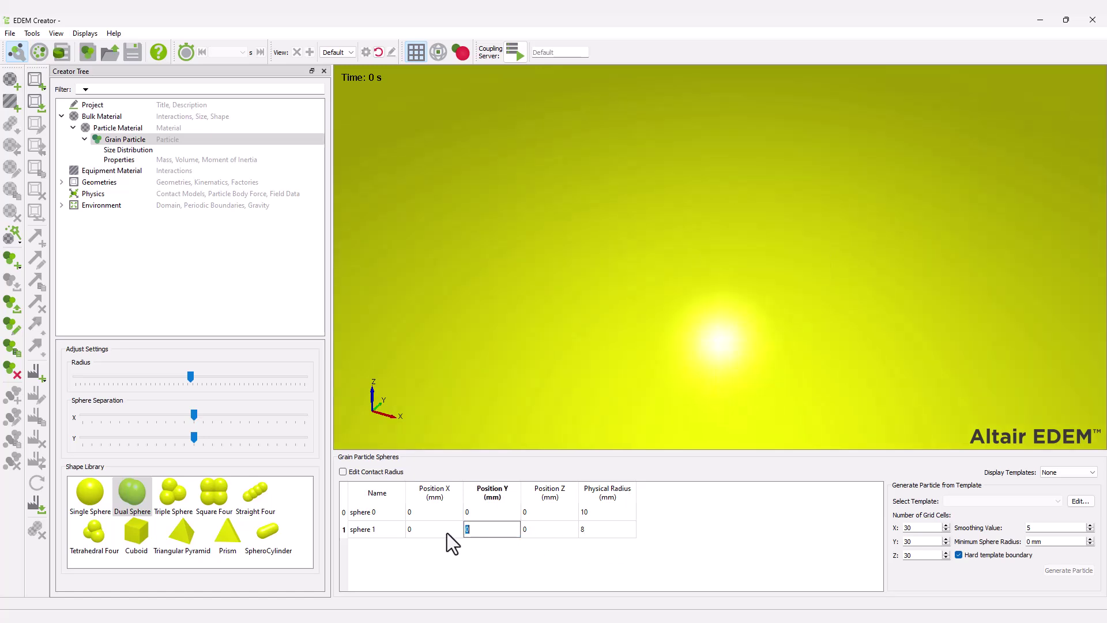
{"action": "key", "text": "Tab"}
{"action": "type", "text": "4"}
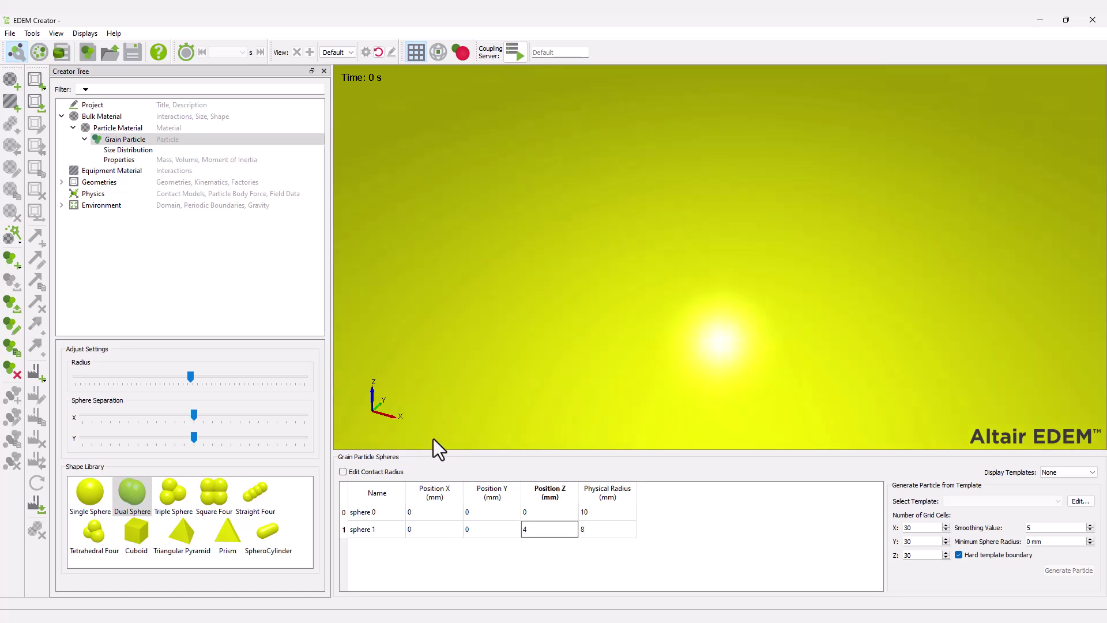
{"action": "left_click", "coordinate": [378, 52]}
Calculate Grain Particle's mass and inertia and give it a normal size distribution (mean 1, std dev 0.05).
{"action": "left_click", "coordinate": [130, 160]}
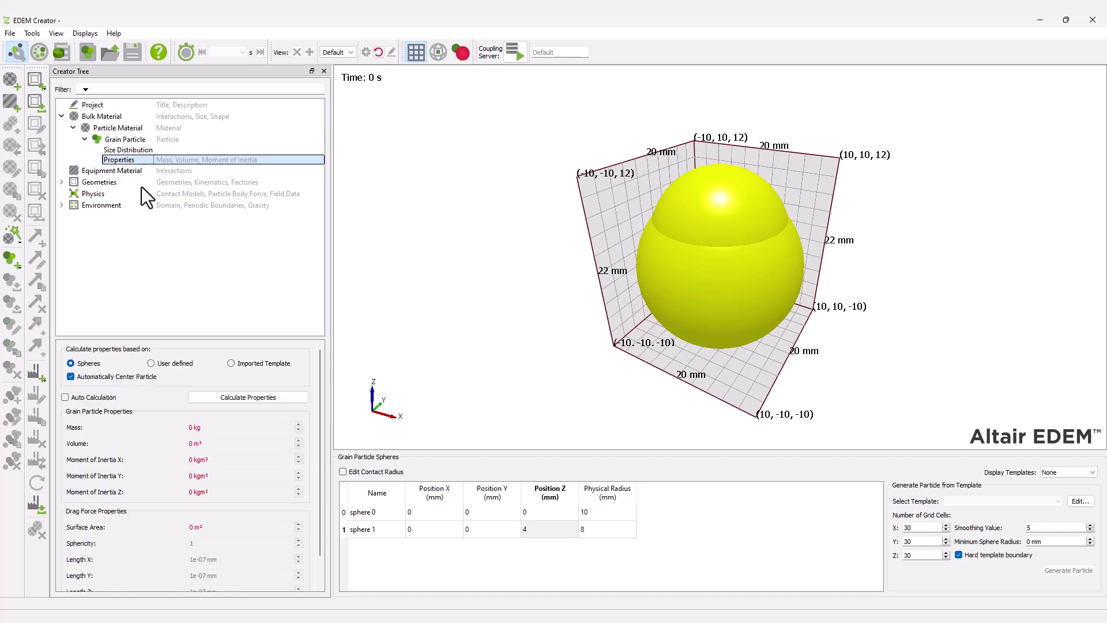
{"action": "left_click", "coordinate": [244, 397]}
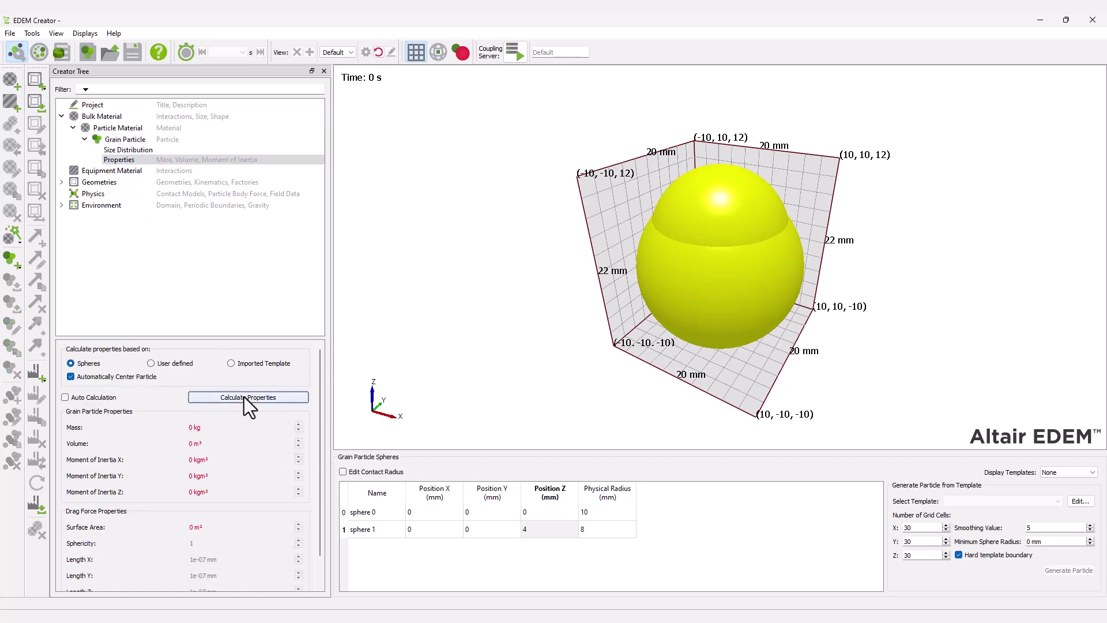
{"action": "left_click", "coordinate": [193, 152]}
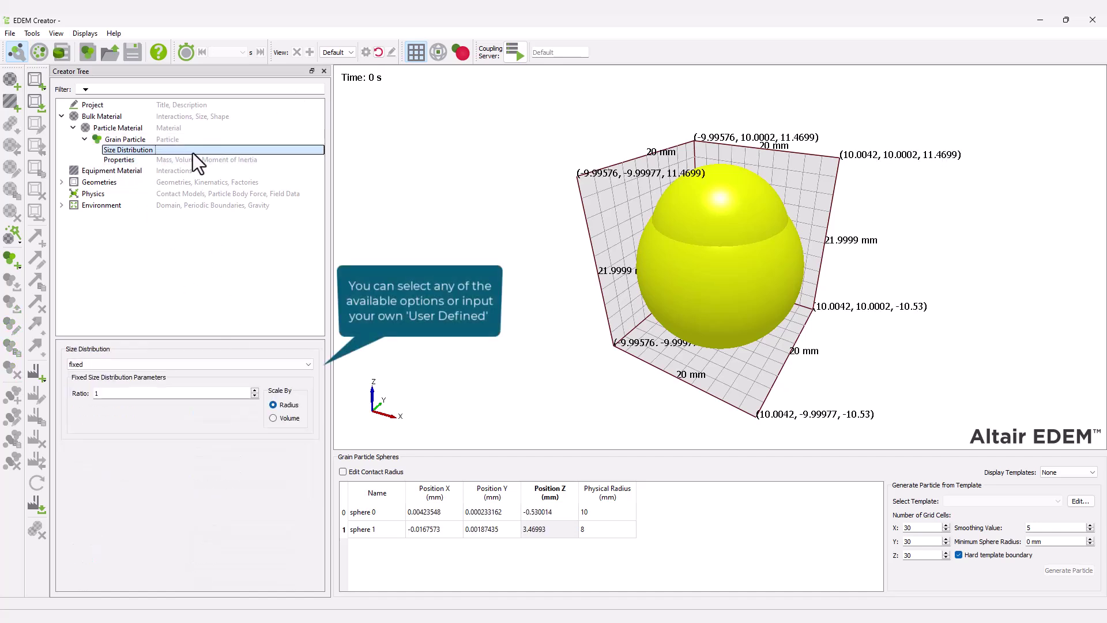
{"action": "left_click", "coordinate": [188, 364]}
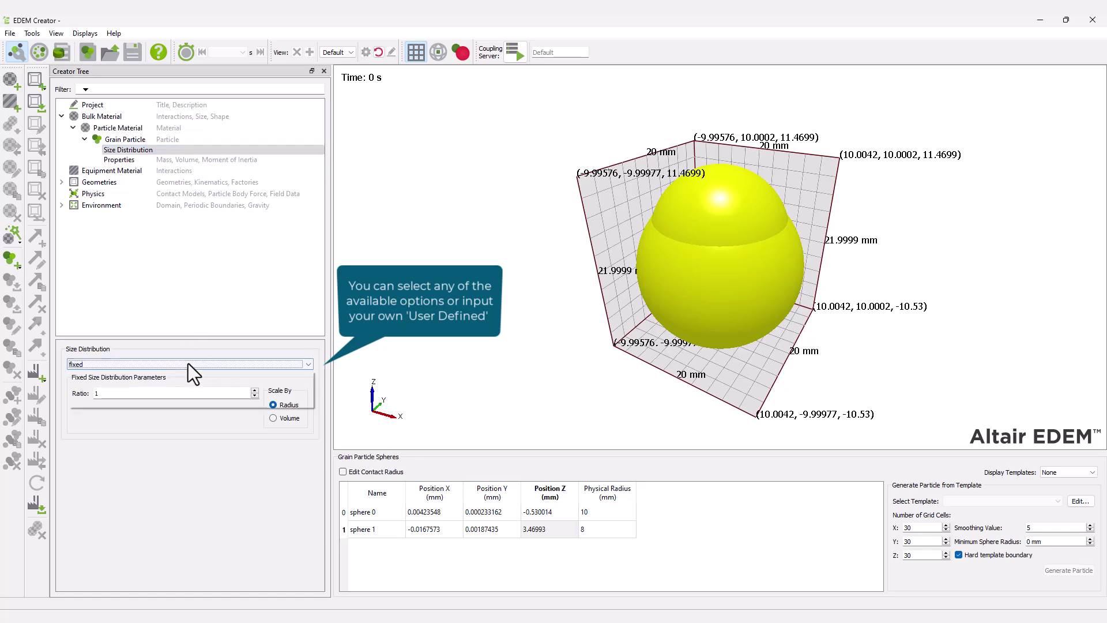
{"action": "left_click", "coordinate": [184, 385]}
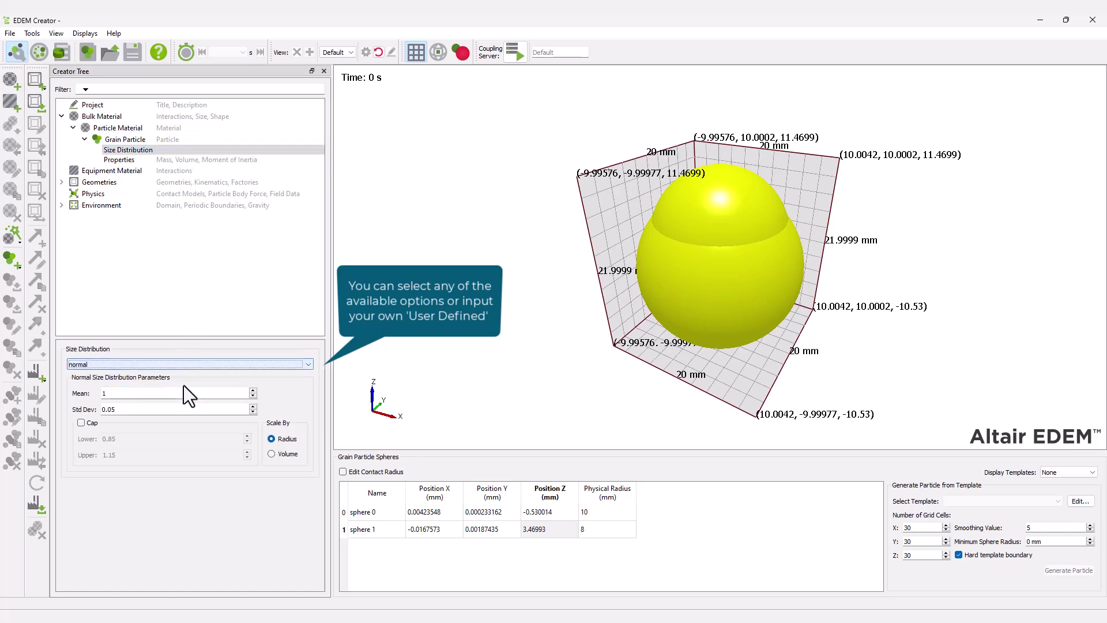
Add equipment material Steel with Poisson 0.3, density 7800 kg/m³ and shear modulus 7e+10 Pa.
{"action": "right_click", "coordinate": [99, 173]}
{"action": "left_click", "coordinate": [116, 183]}
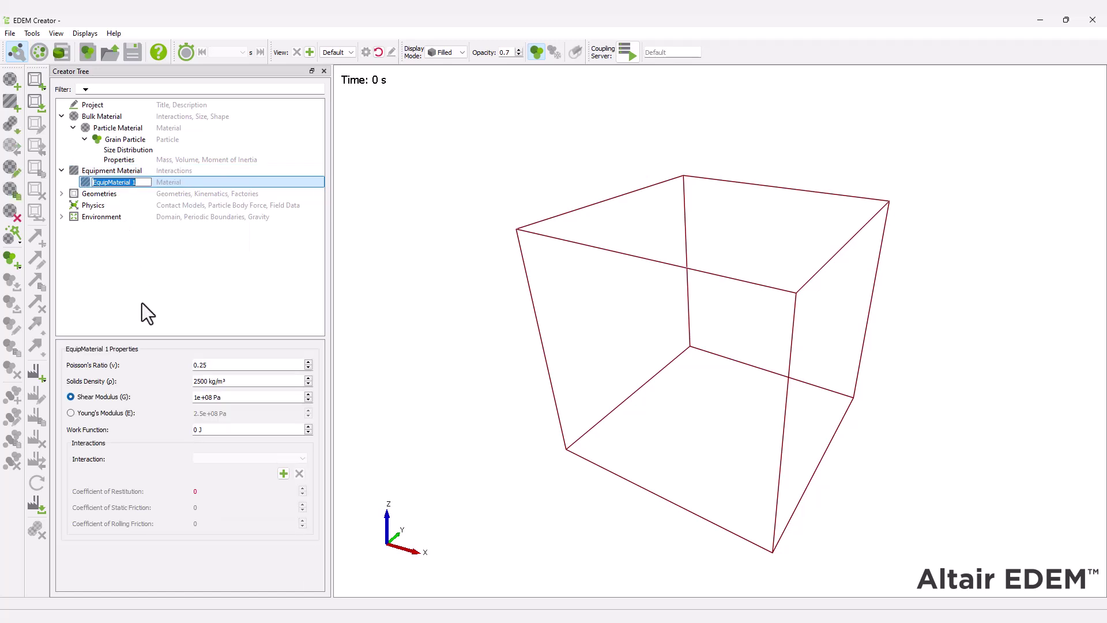
{"action": "type", "text": "Steel"}
{"action": "key", "text": "Return"}
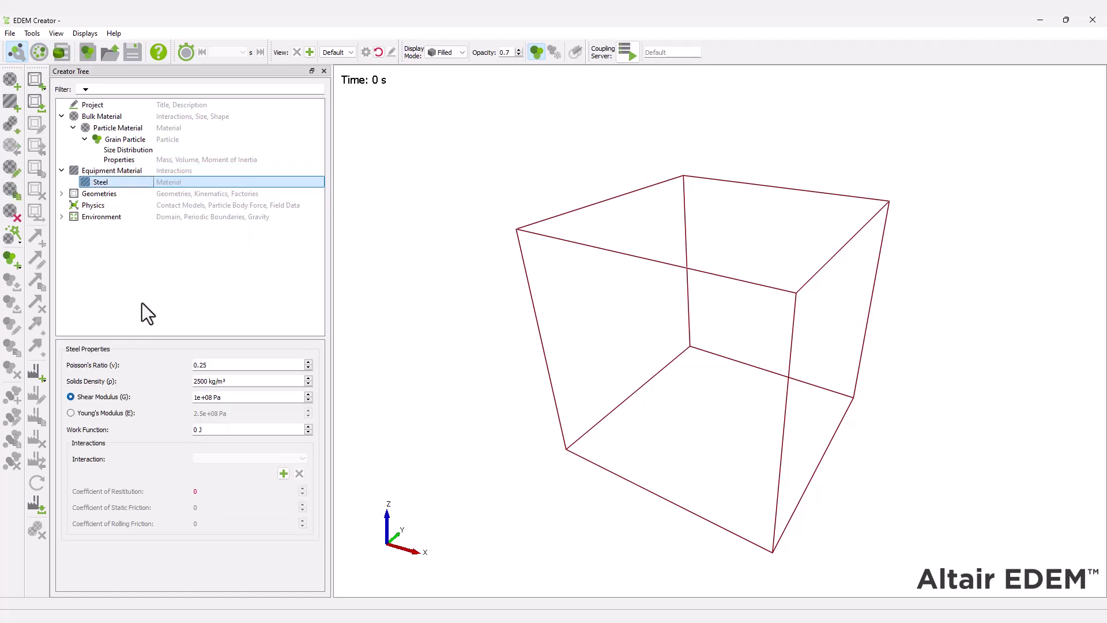
{"action": "key", "text": "Tab"}
{"action": "type", "text": "0.3"}
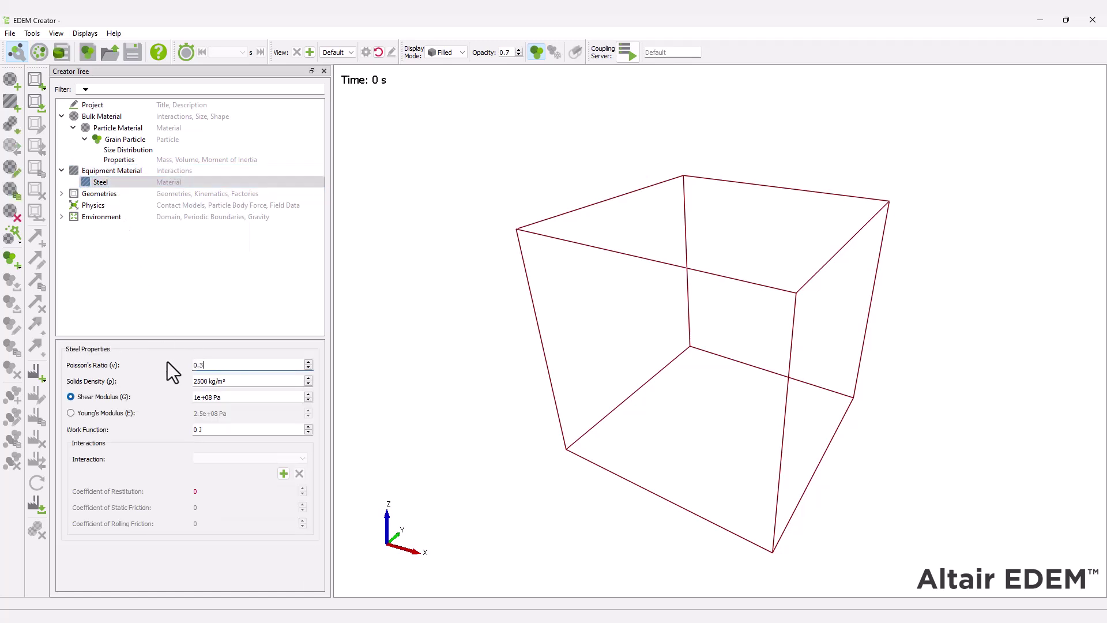
{"action": "key", "text": "Tab"}
{"action": "type", "text": "7800"}
{"action": "key", "text": "Tab"}
{"action": "type", "text": "7e+10"}
{"action": "key", "text": "Tab"}
Add a Steel–Particle Material interaction with restitution 0.2.
{"action": "left_click", "coordinate": [283, 473]}
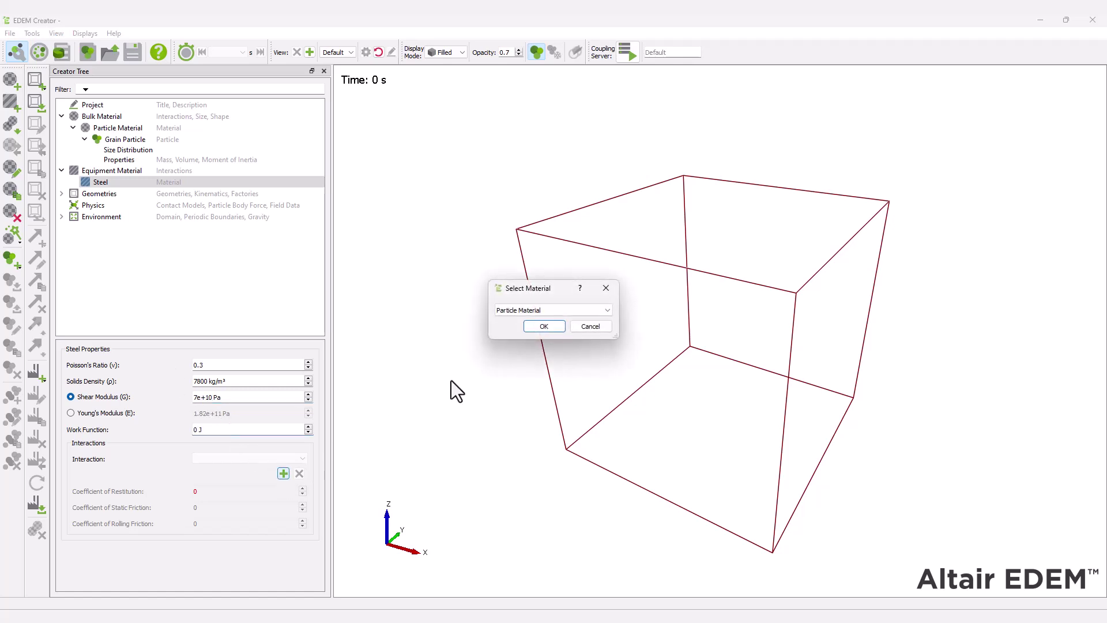
{"action": "left_click", "coordinate": [544, 327]}
{"action": "key", "text": "Tab"}
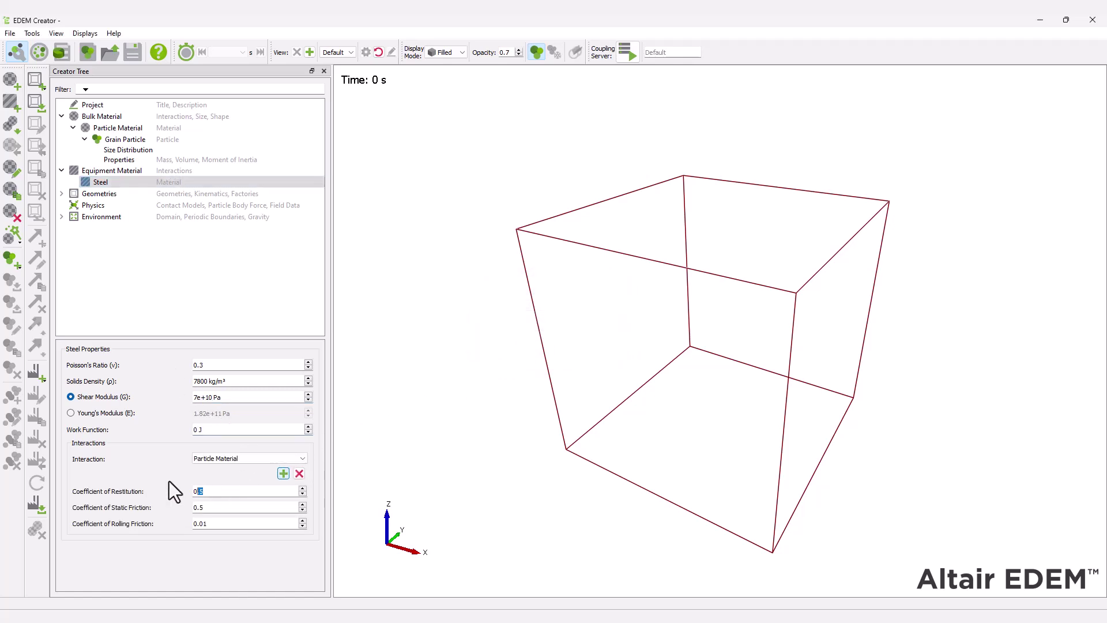
{"action": "type", "text": "0.2"}
{"action": "key", "text": "Tab"}
Import screw_auger_complete.stl in millimetres, creating screw_auger_complete and screw_auger_complete1 geometries.
{"action": "type", "text": "0"}
{"action": "type", "text": "01"}
{"action": "left_click", "coordinate": [108, 194]}
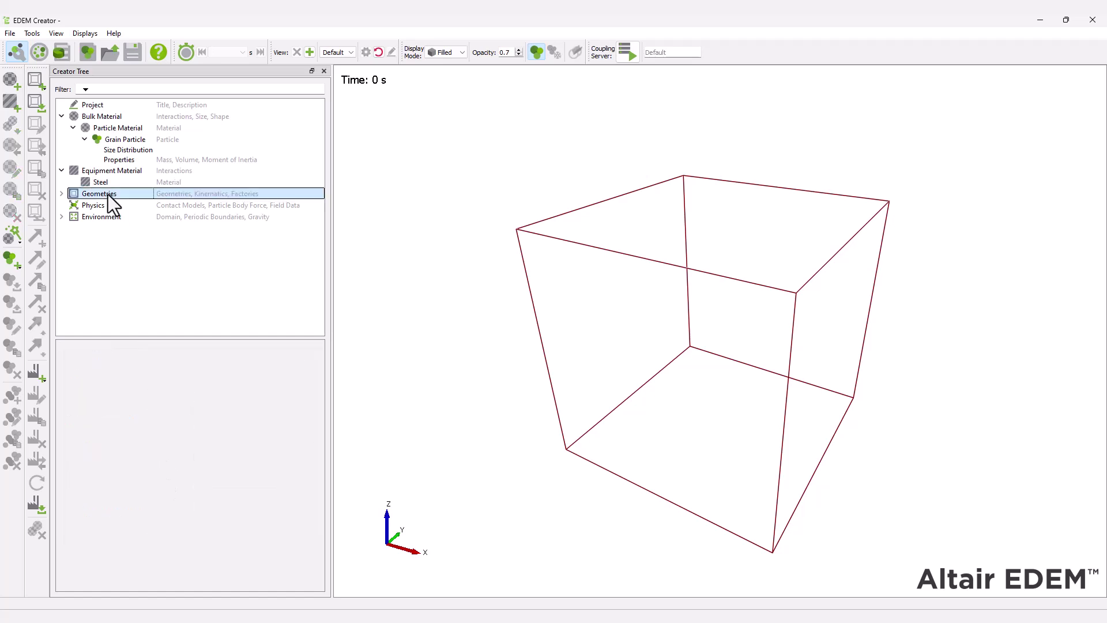
{"action": "right_click", "coordinate": [108, 194]}
{"action": "left_click", "coordinate": [155, 214]}
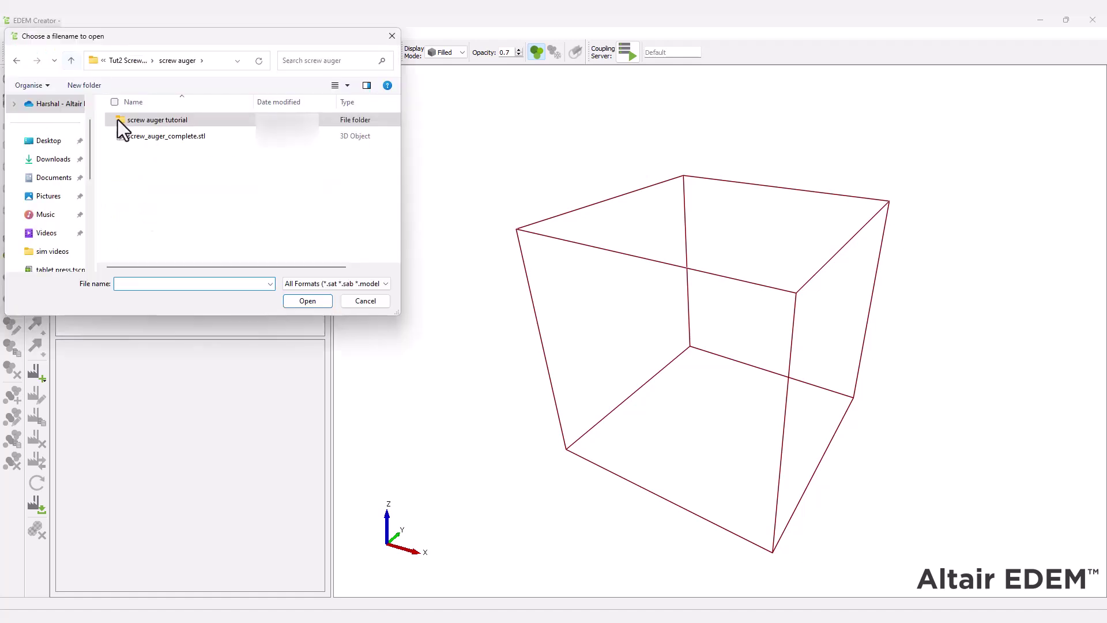
{"action": "left_click", "coordinate": [156, 136]}
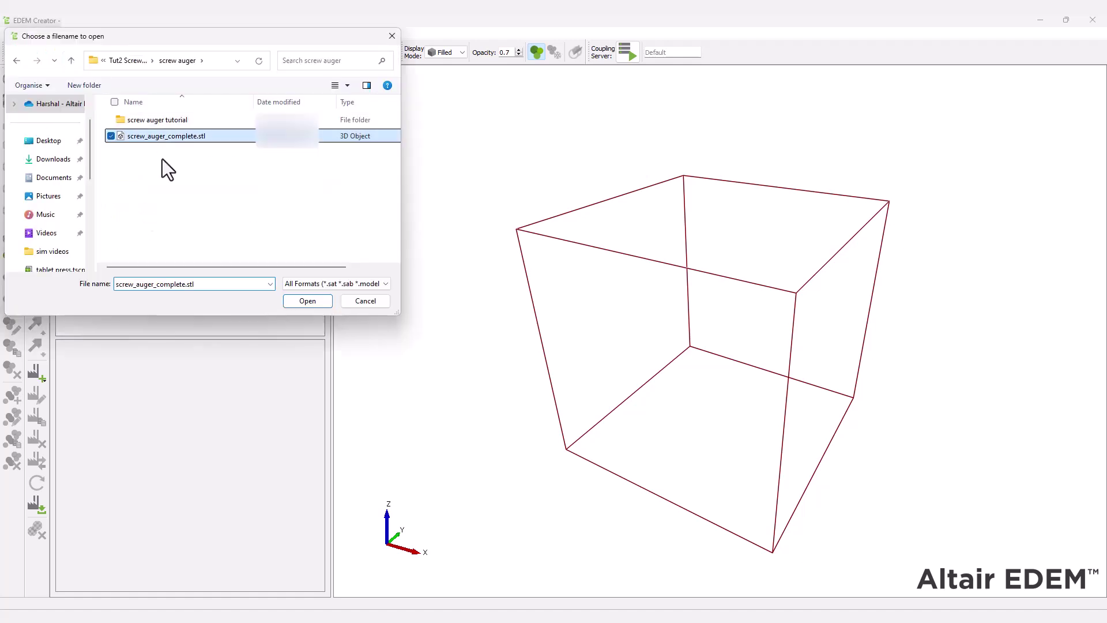
{"action": "left_click", "coordinate": [317, 302]}
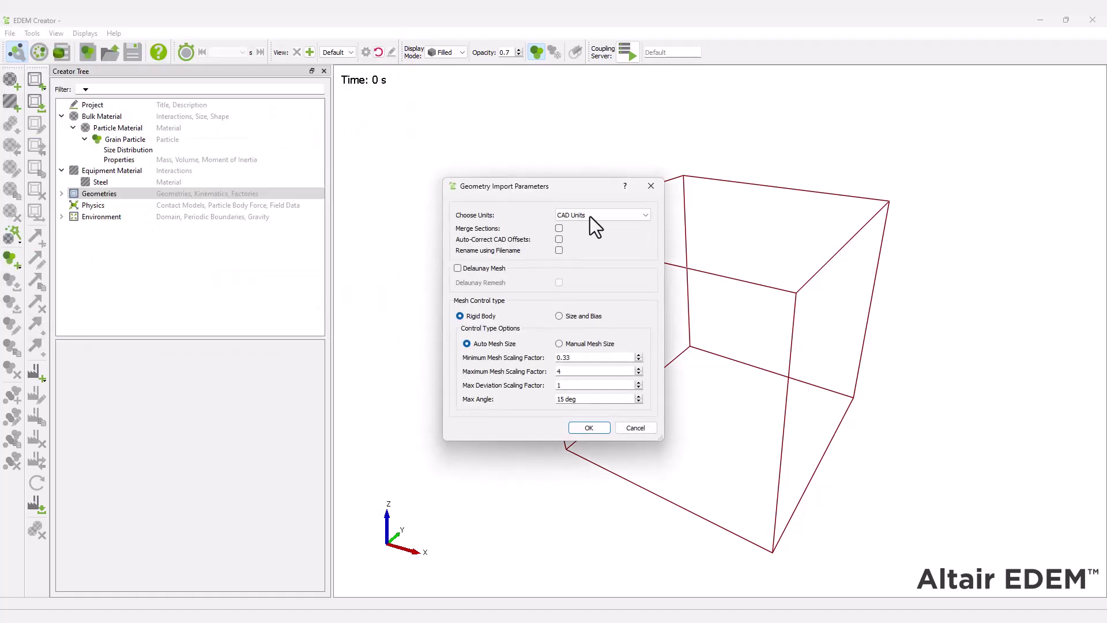
{"action": "left_click", "coordinate": [590, 216]}
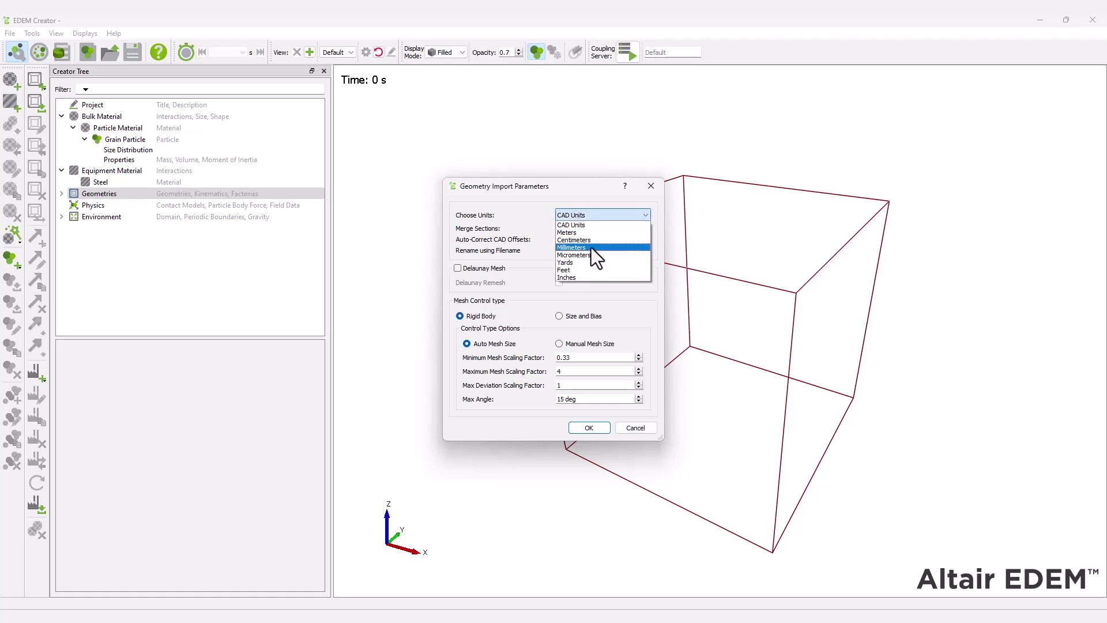
{"action": "left_click", "coordinate": [591, 247]}
{"action": "key", "text": "Return"}
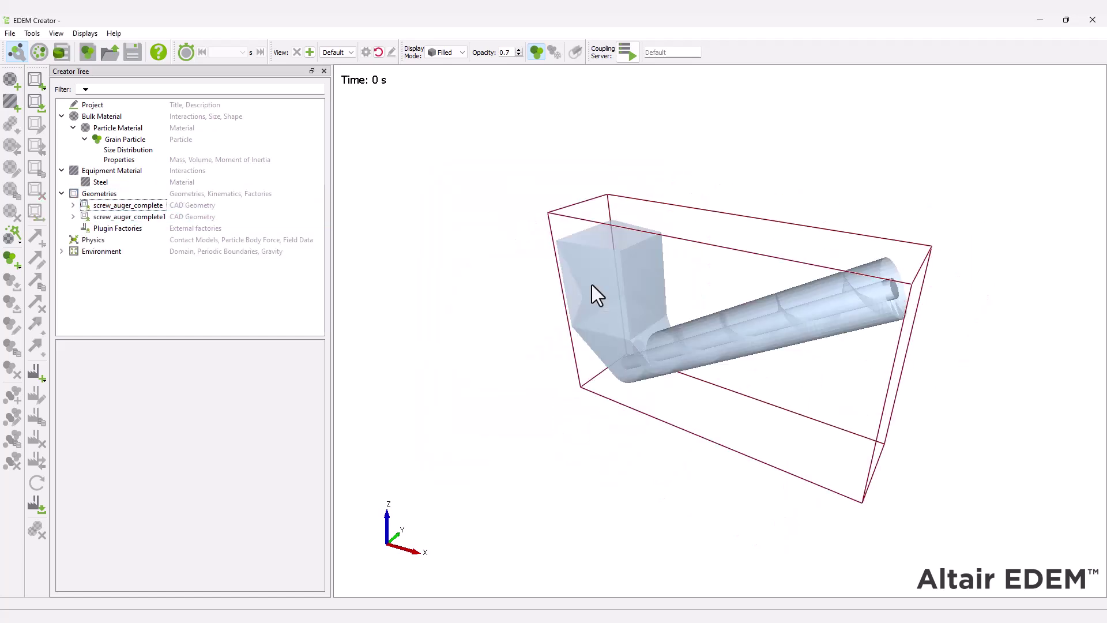
{"action": "left_click", "coordinate": [444, 53]}
{"action": "left_click", "coordinate": [447, 73]}
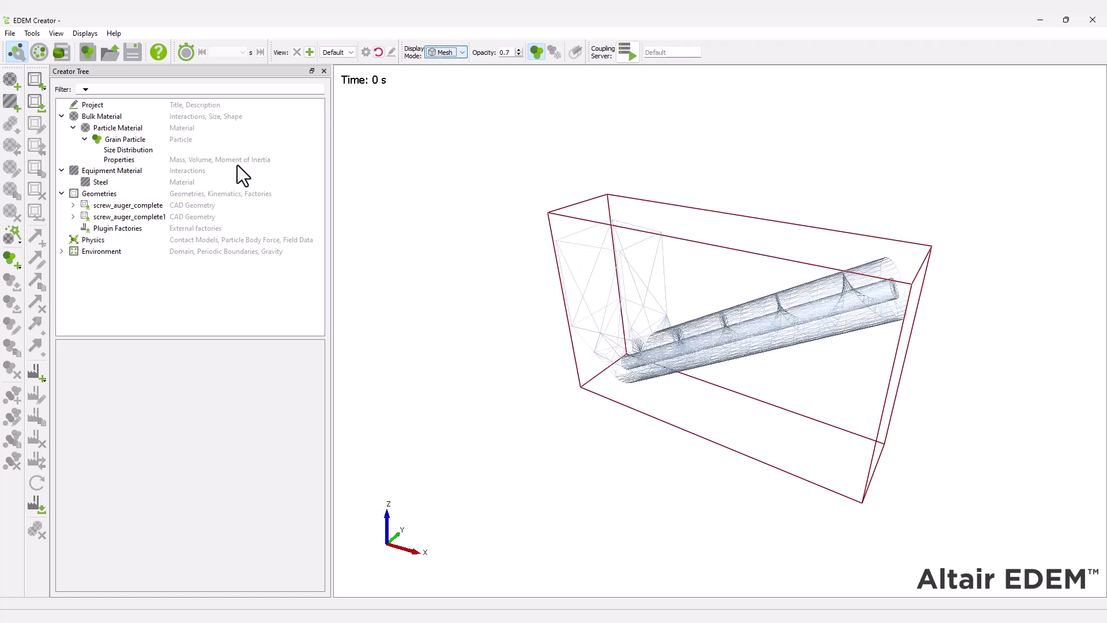
Rename the two auger geometries to Screw blade and Hopper.
{"action": "right_click", "coordinate": [148, 205]}
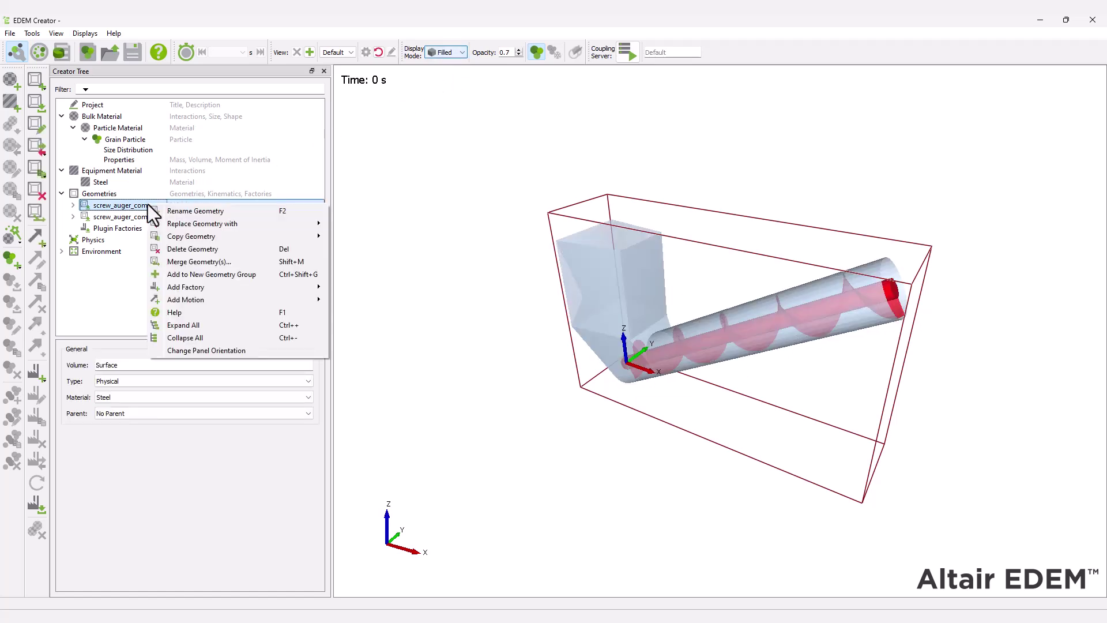
{"action": "left_click", "coordinate": [178, 207]}
{"action": "type", "text": "Screw blade"}
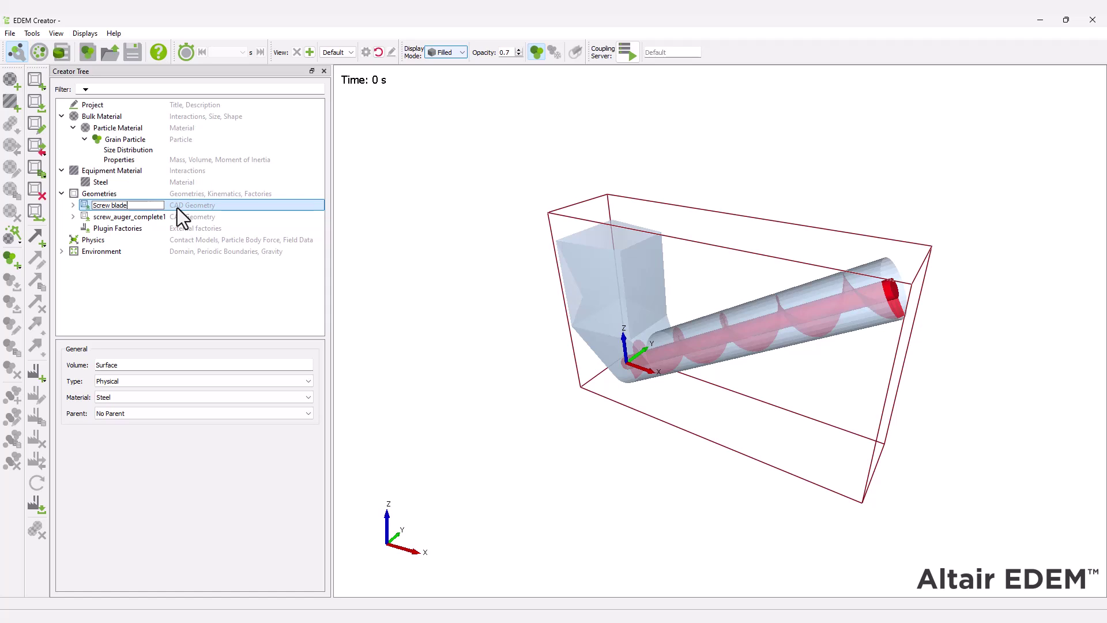
{"action": "key", "text": "Return"}
{"action": "left_click", "coordinate": [144, 215]}
{"action": "right_click", "coordinate": [144, 215]}
{"action": "left_click", "coordinate": [170, 222]}
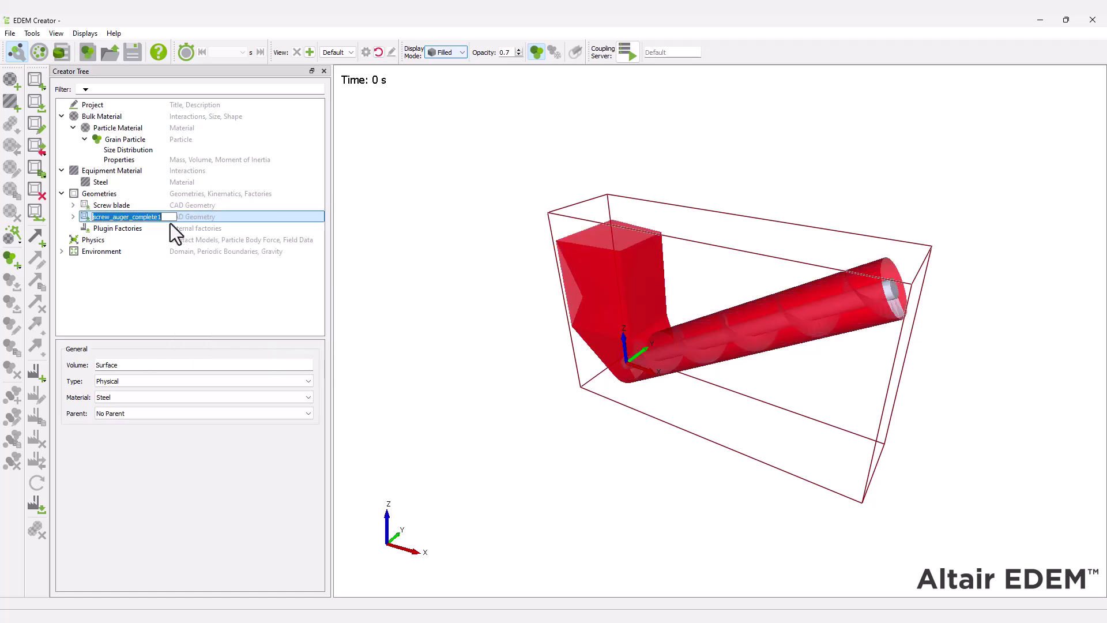
{"action": "type", "text": "Hopper"}
{"action": "key", "text": "Return"}
Give Screw blade a linear rotation of -100 rpm about an axis ending at X 866, Z 500.
{"action": "key", "text": "Up"}
{"action": "key", "text": "Menu"}
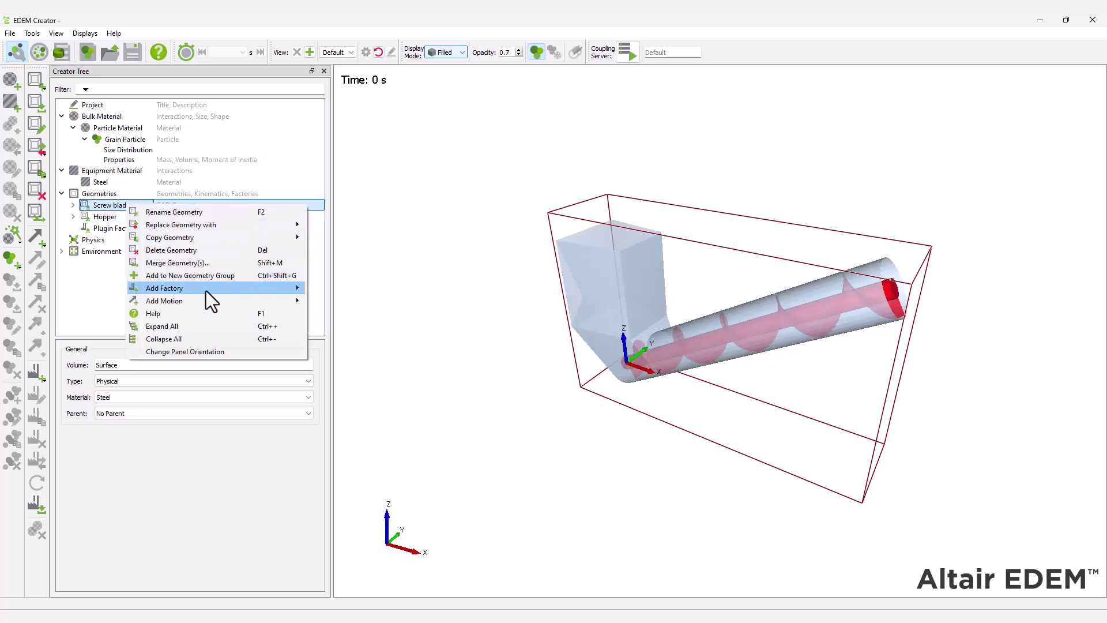
{"action": "mouse_move", "coordinate": [206, 290]}
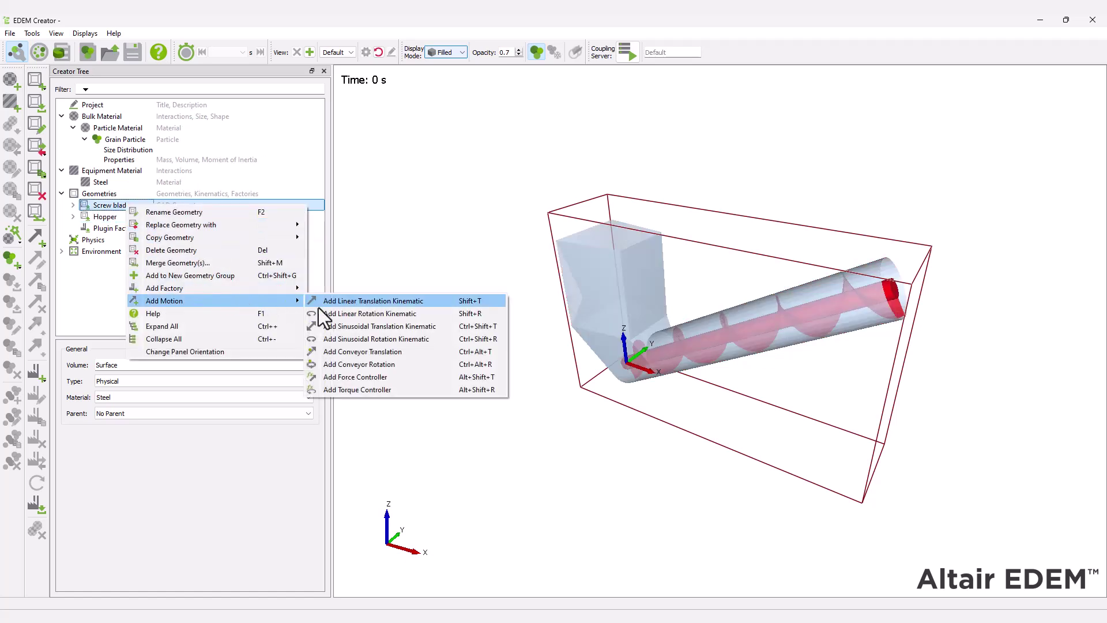
{"action": "left_click", "coordinate": [352, 313]}
{"action": "key", "text": "BackSpace"}
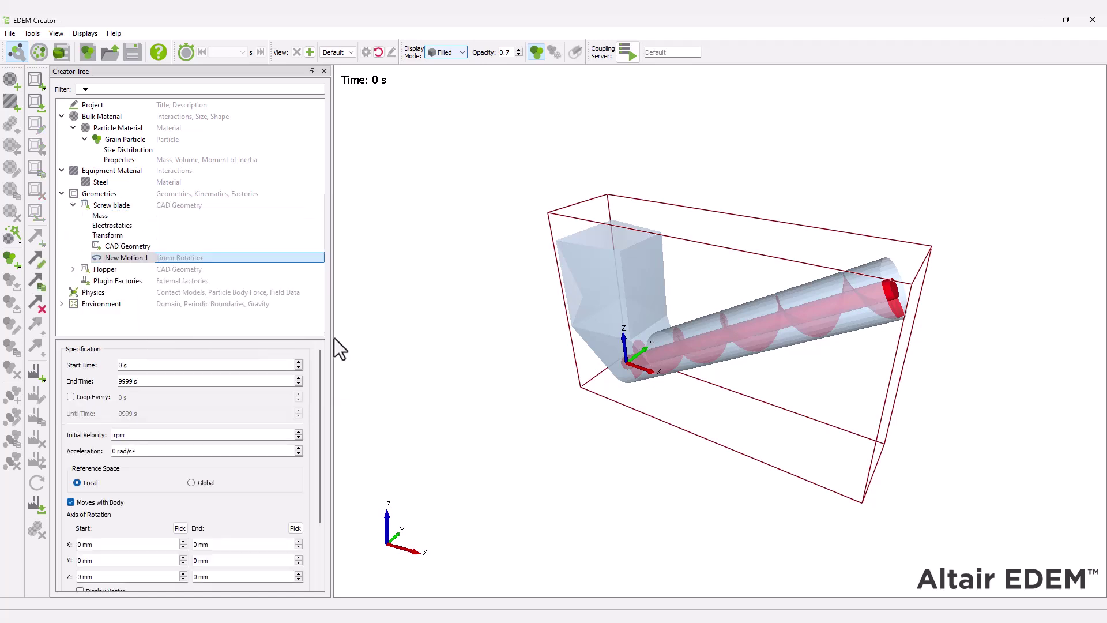
{"action": "type", "text": "-100"}
{"action": "key", "text": "BackSpace"}
{"action": "type", "text": "866"}
{"action": "left_click", "coordinate": [196, 576]}
{"action": "key", "text": "BackSpace"}
{"action": "type", "text": "500"}
{"action": "left_click_drag", "start_coordinate": [319, 449], "coordinate": [318, 488]}
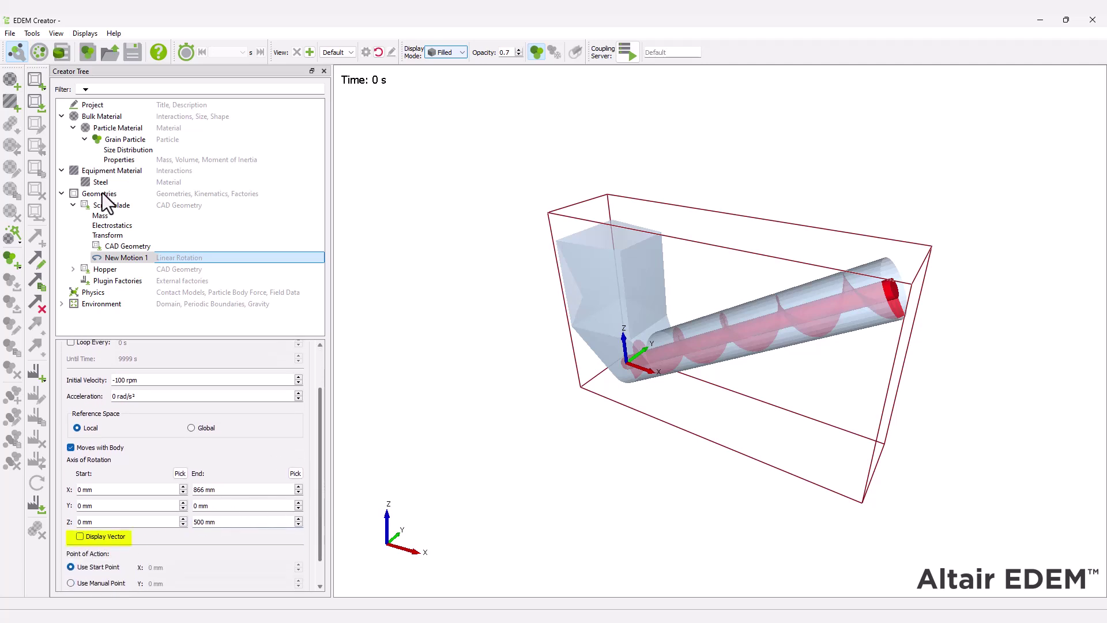
{"action": "key", "text": "Tab"}
Show the rotation axis vector and add a polygon geometry named factory_plate.
{"action": "key", "text": "space"}
{"action": "right_click", "coordinate": [103, 192]}
{"action": "mouse_move", "coordinate": [123, 199]}
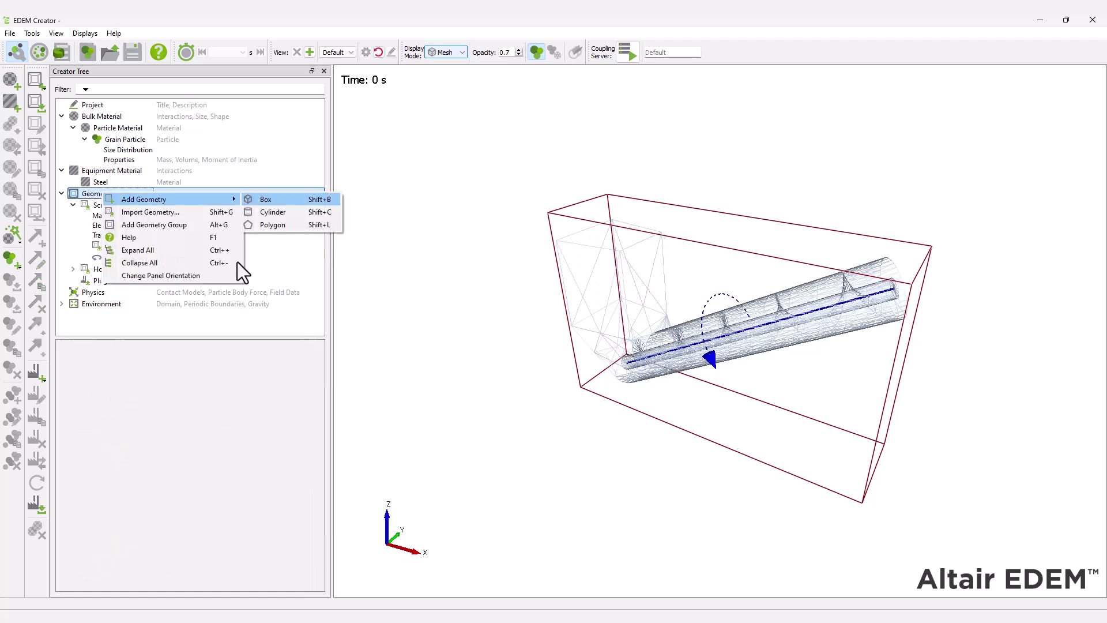
{"action": "key", "text": "Up"}
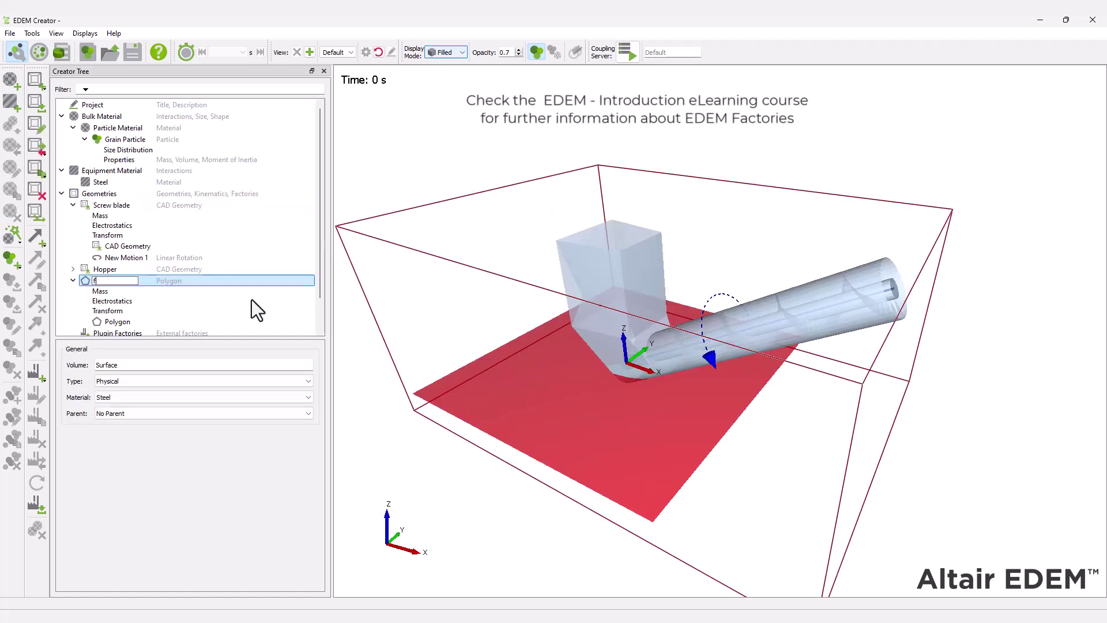
{"action": "type", "text": "factory_plae"}
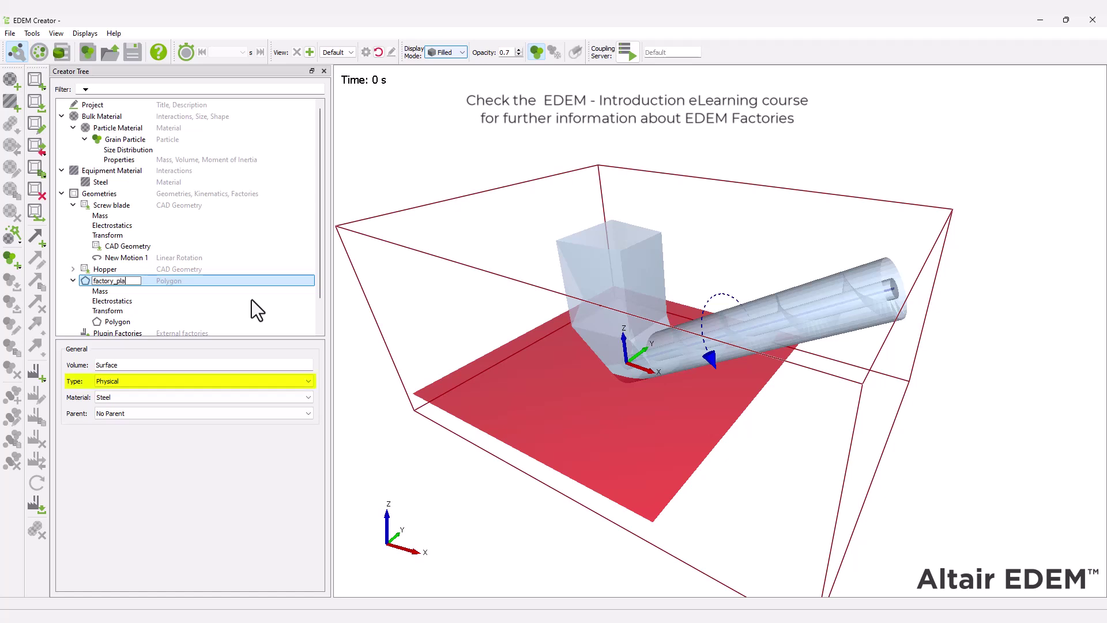
{"action": "key", "text": "BackSpace"}
{"action": "type", "text": "te"}
{"action": "key", "text": "Return"}
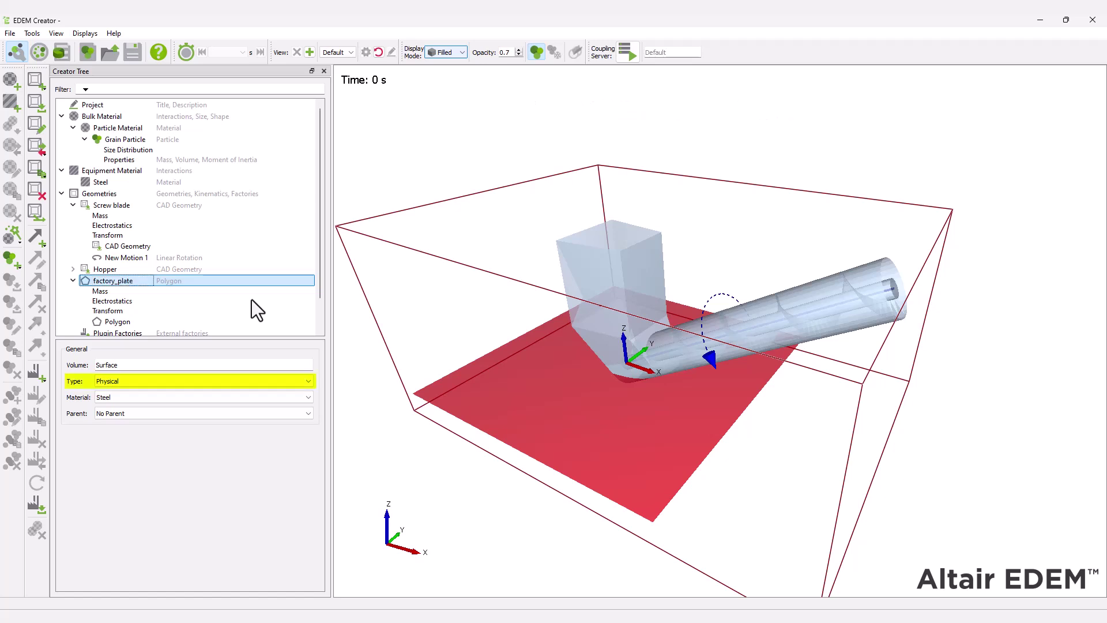
Make factory_plate virtual, raise it to Z 480 mm, and set edge A to 200 mm.
{"action": "left_click", "coordinate": [161, 381]}
{"action": "left_click", "coordinate": [158, 400]}
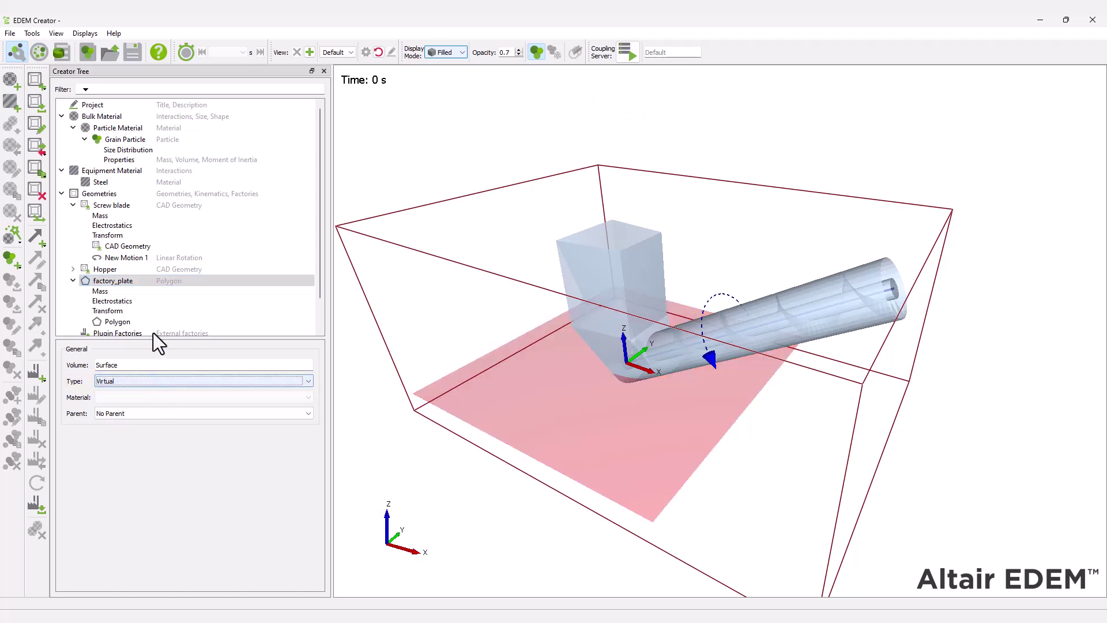
{"action": "left_click", "coordinate": [152, 314]}
{"action": "double_click", "coordinate": [79, 440]}
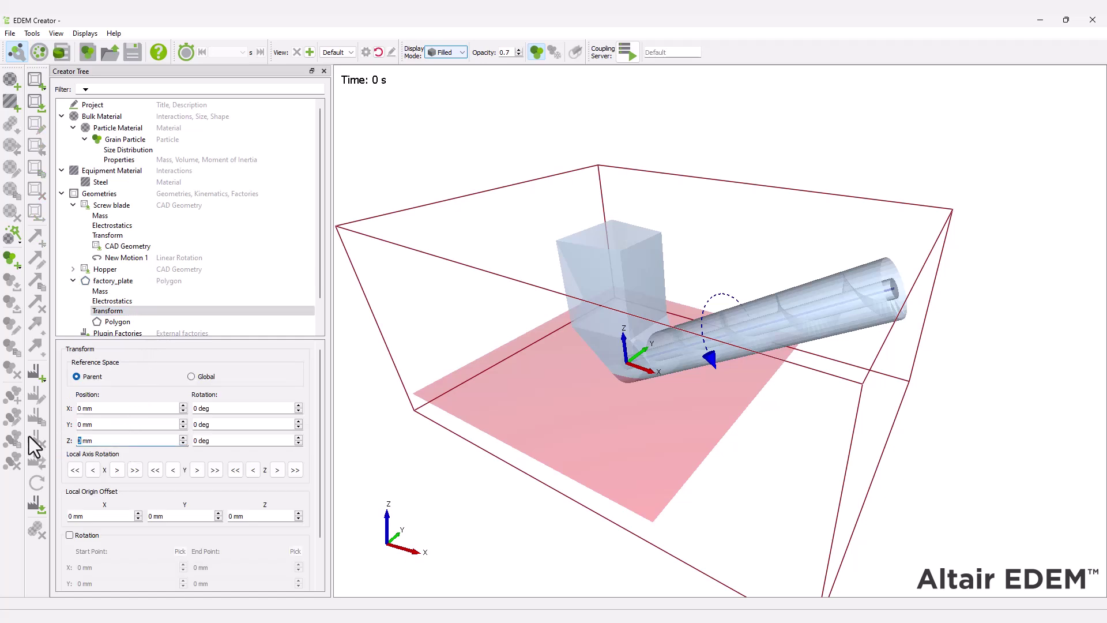
{"action": "type", "text": "480"}
{"action": "key", "text": "Return"}
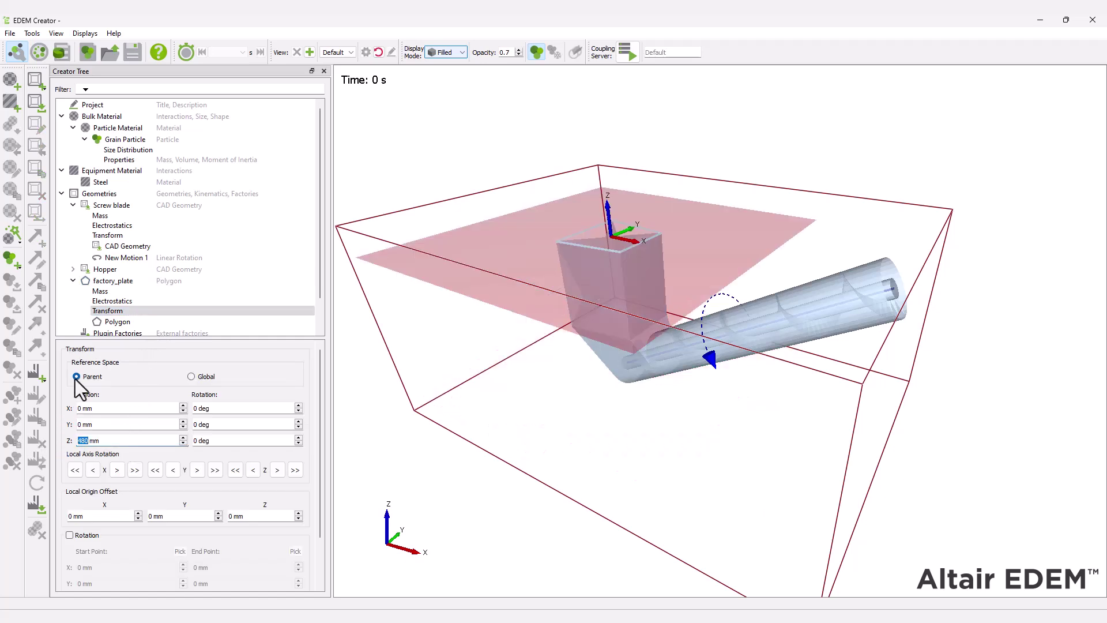
{"action": "left_click", "coordinate": [121, 322]}
{"action": "key", "text": "Tab"}
{"action": "key", "text": "Tab"}
{"action": "type", "text": "200"}
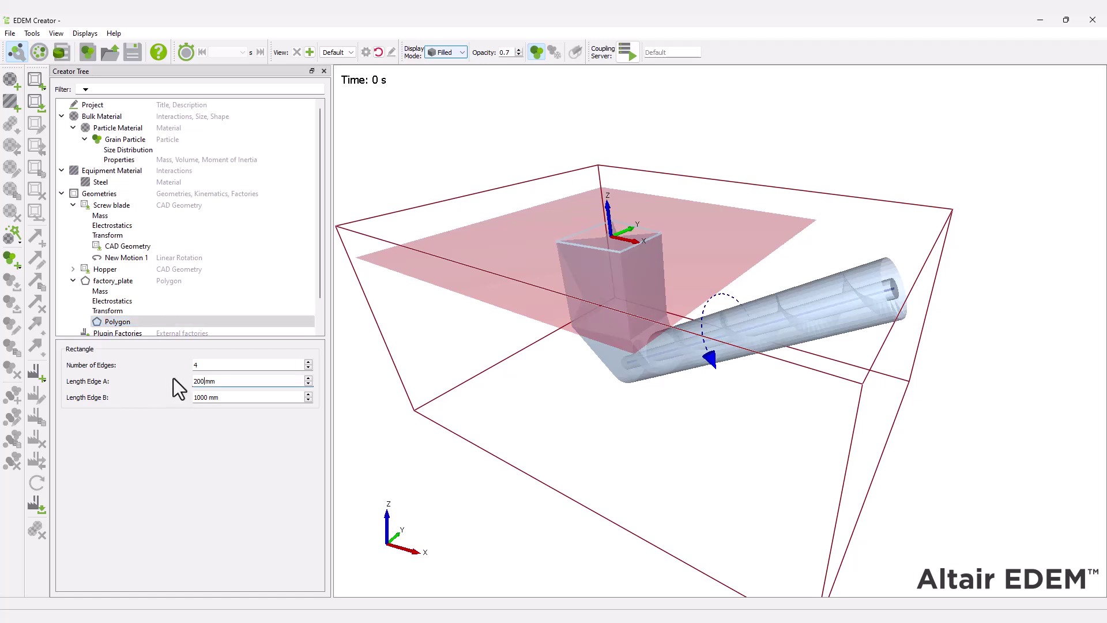
{"action": "key", "text": "Tab"}
Set edge B to 200 mm and add a dynamic factory on factory_plate generating 1000 particles per second.
{"action": "type", "text": "200"}
{"action": "right_click", "coordinate": [115, 282]}
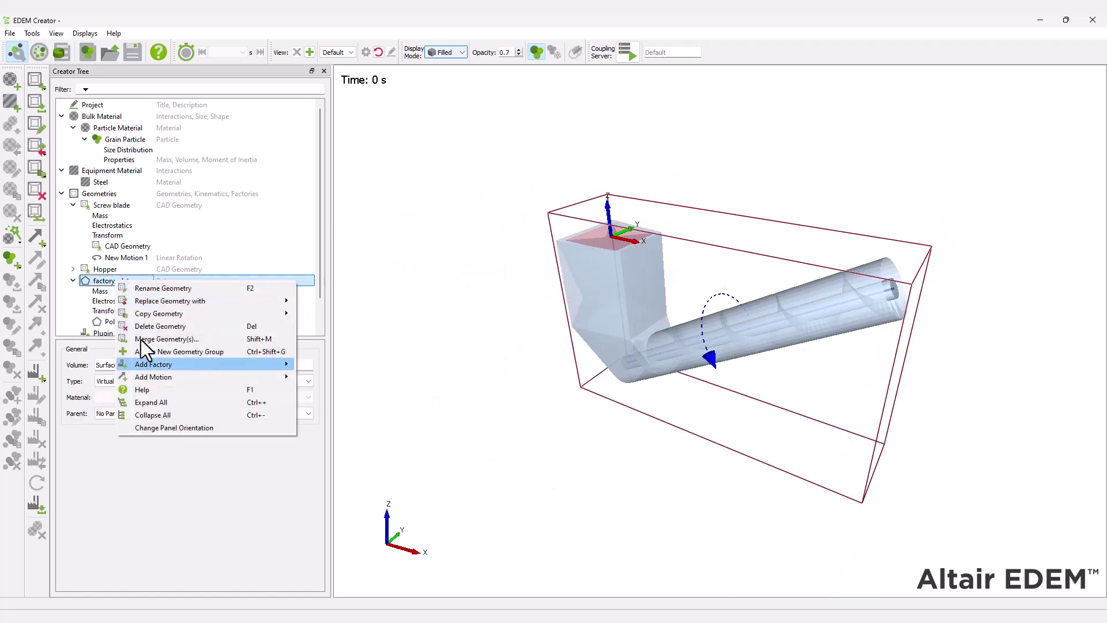
{"action": "mouse_move", "coordinate": [151, 364]}
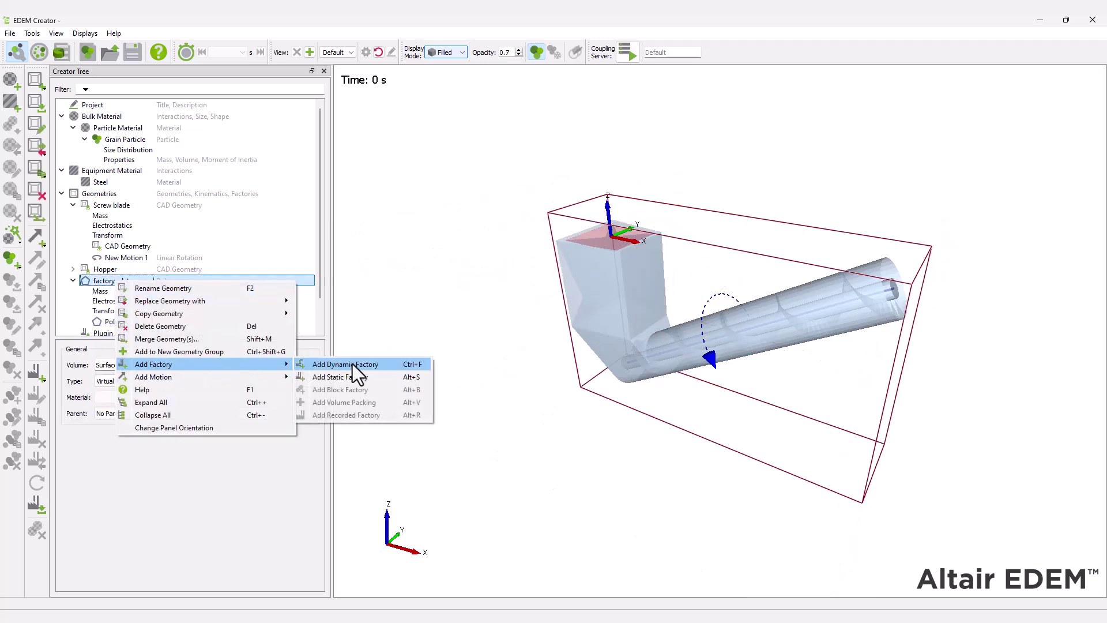
{"action": "left_click", "coordinate": [352, 364]}
{"action": "left_click", "coordinate": [170, 389]}
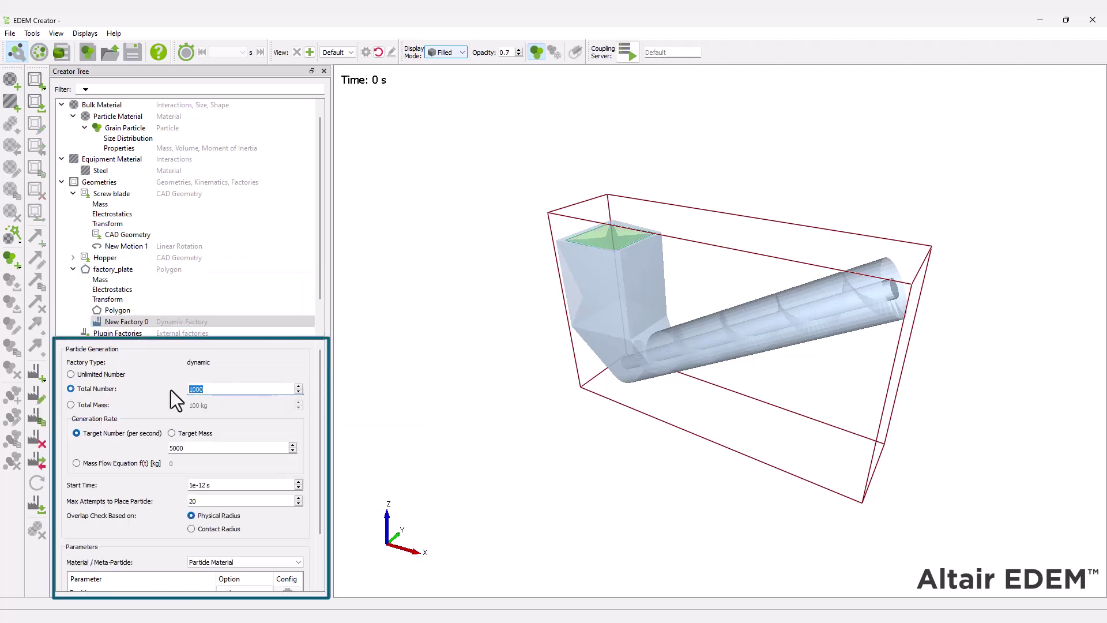
{"action": "key", "text": "BackSpace"}
{"action": "key", "text": "BackSpace"}
{"action": "key", "text": "BackSpace"}
{"action": "key", "text": "BackSpace"}
{"action": "type", "text": "1000"}
{"action": "scroll", "coordinate": [238, 399], "scroll_direction": "down", "scroll_amount": 3}
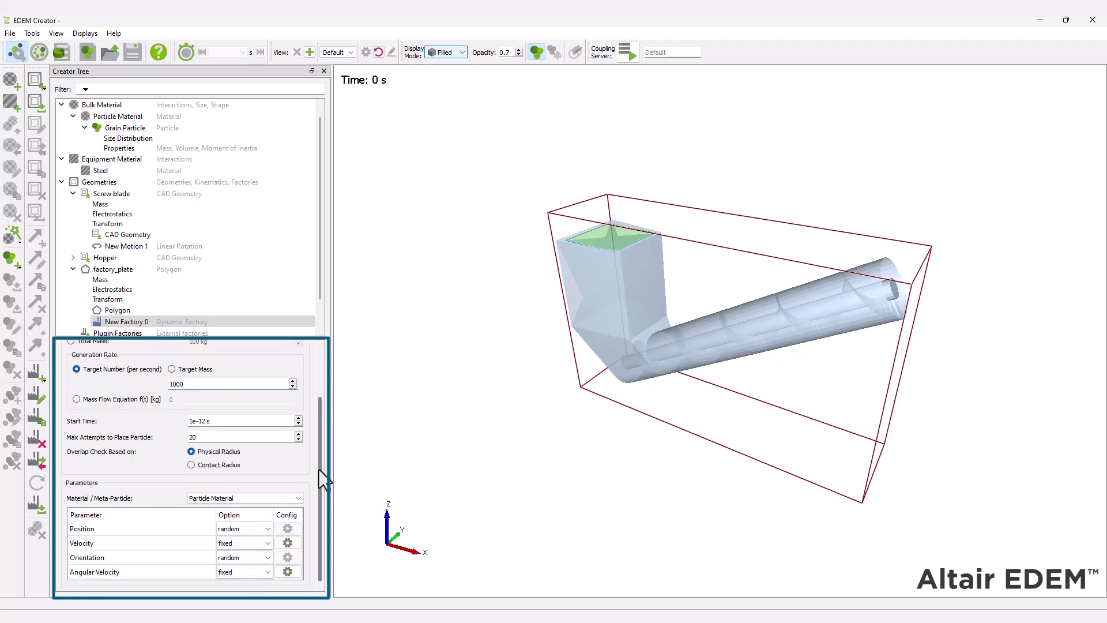
Give new particles a fixed starting velocity of -2 m/s along Z.
{"action": "left_click", "coordinate": [287, 542]}
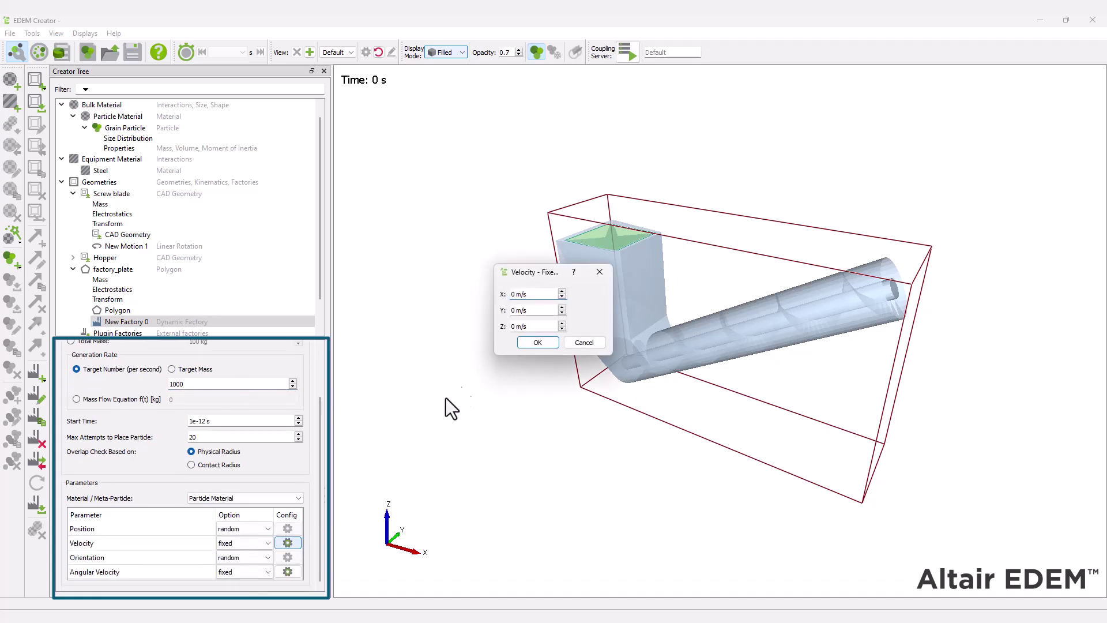
{"action": "left_click", "coordinate": [520, 327]}
{"action": "key", "text": "BackSpace"}
{"action": "type", "text": "-2"}
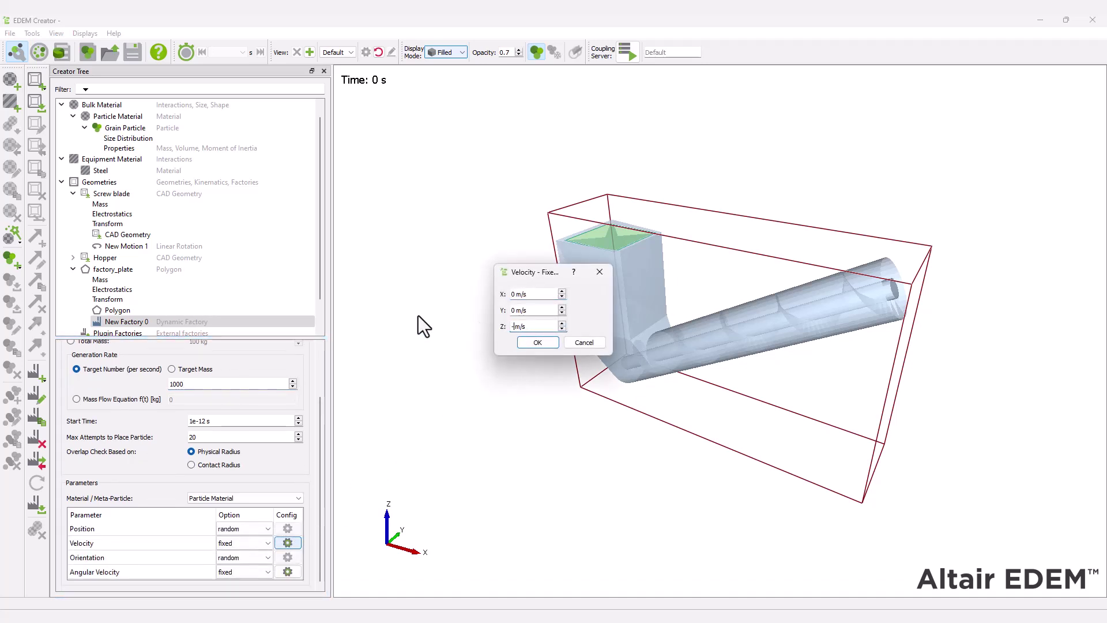
{"action": "key", "text": "Return"}
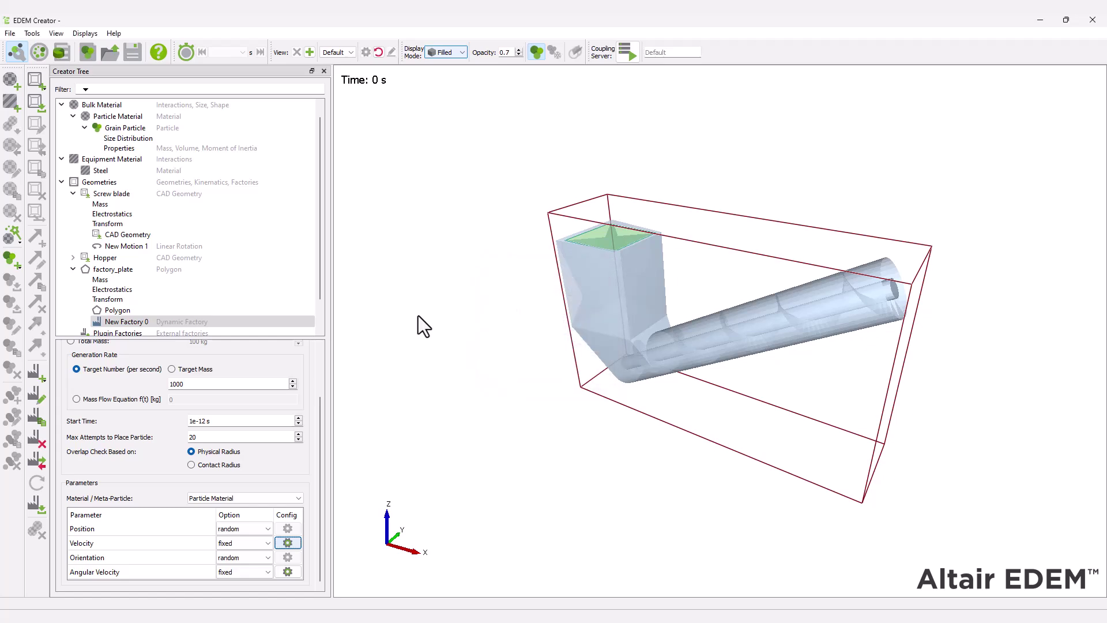
{"action": "scroll", "coordinate": [184, 231], "scroll_direction": "down", "scroll_amount": 1}
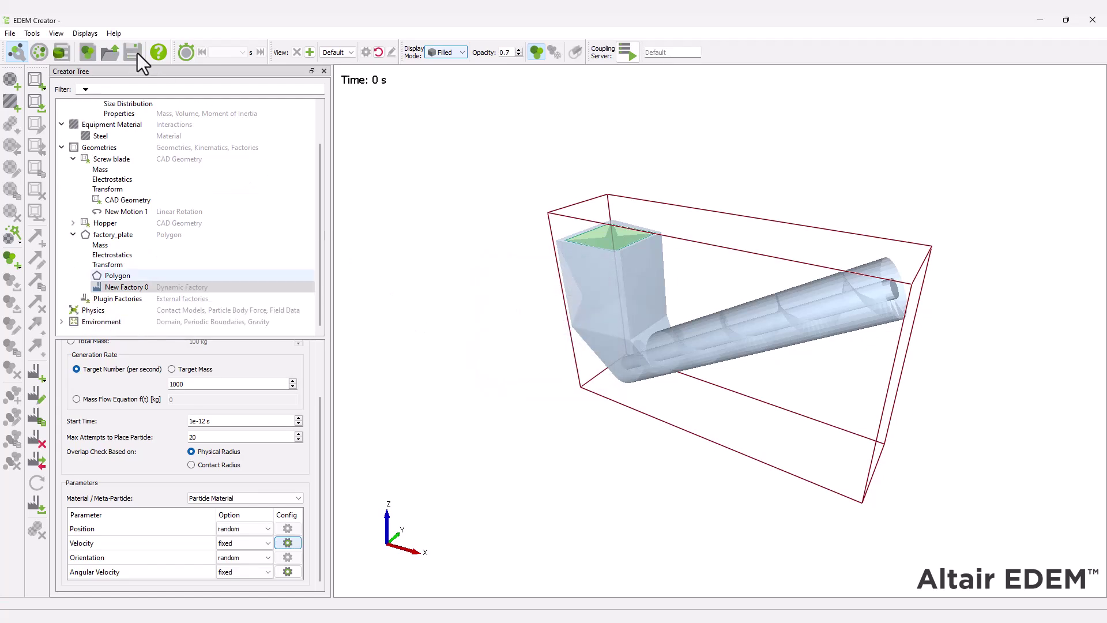
Review the Hertz-Mindlin (no slip) physics models, including the Particle to Geometry contacts.
{"action": "left_click", "coordinate": [109, 311]}
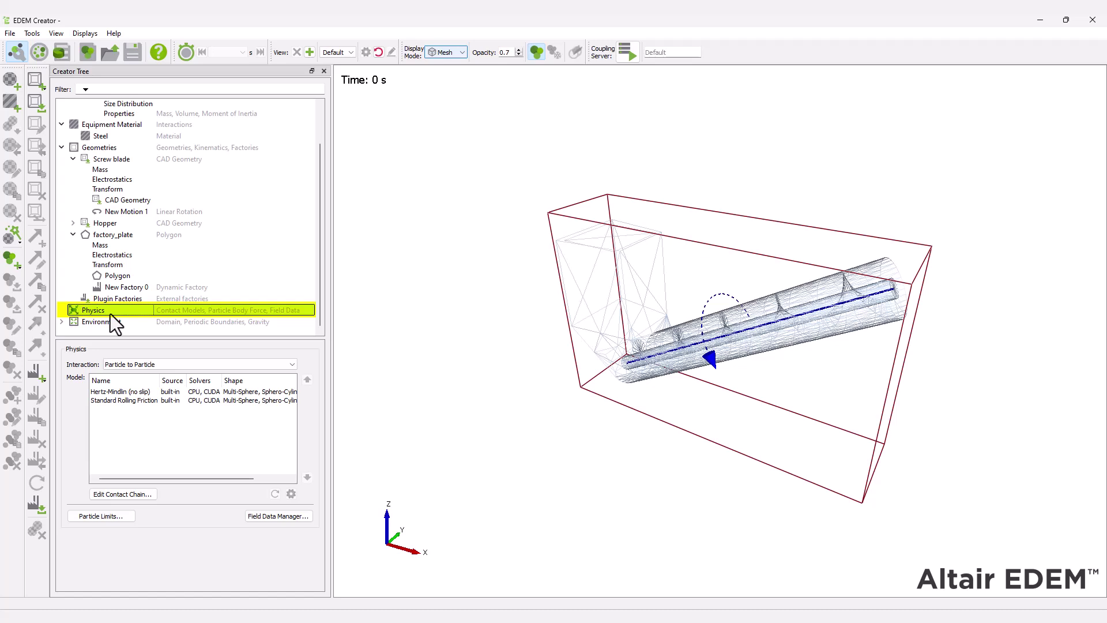
{"action": "left_click", "coordinate": [135, 392]}
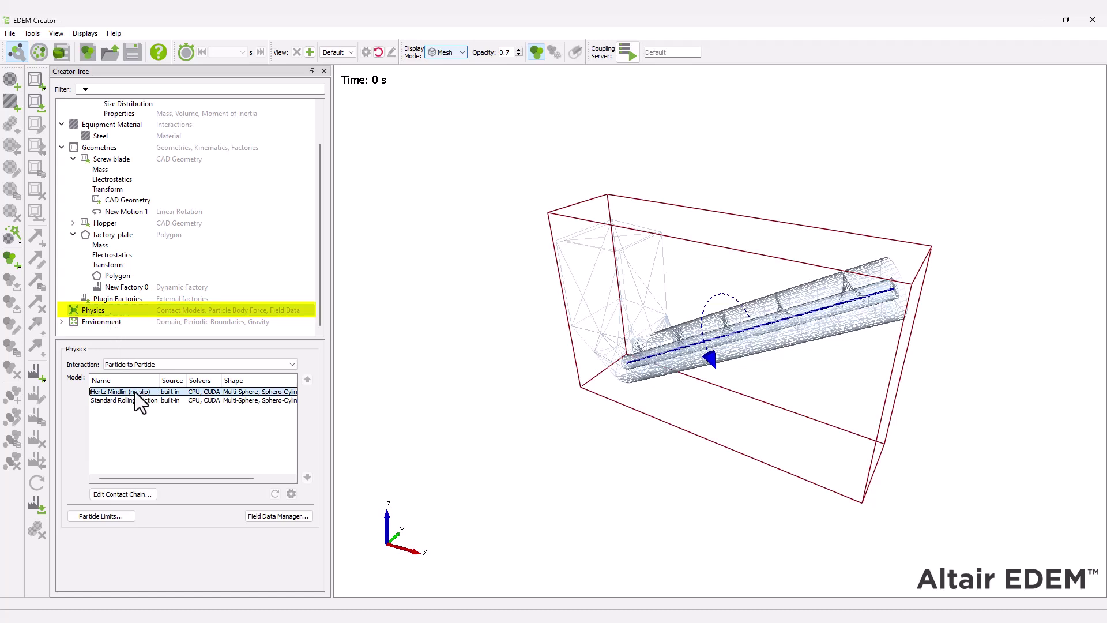
{"action": "left_click", "coordinate": [175, 364]}
{"action": "left_click", "coordinate": [173, 379]}
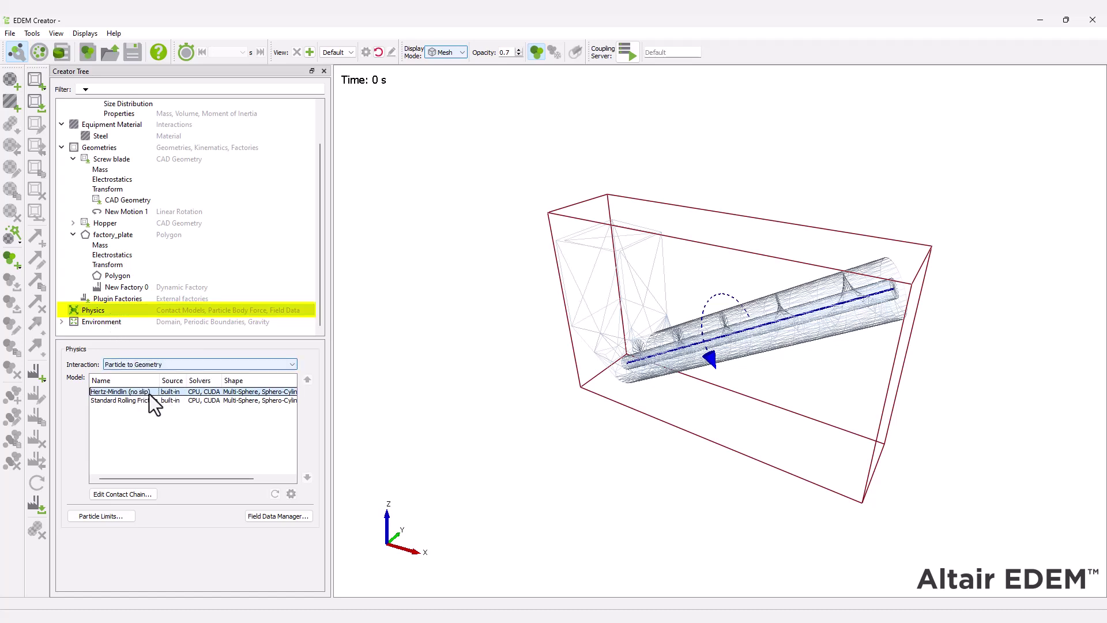
Set the domain Max X to 1000 mm, turn off Auto Update from Geometry, and save.
{"action": "left_click", "coordinate": [101, 322]}
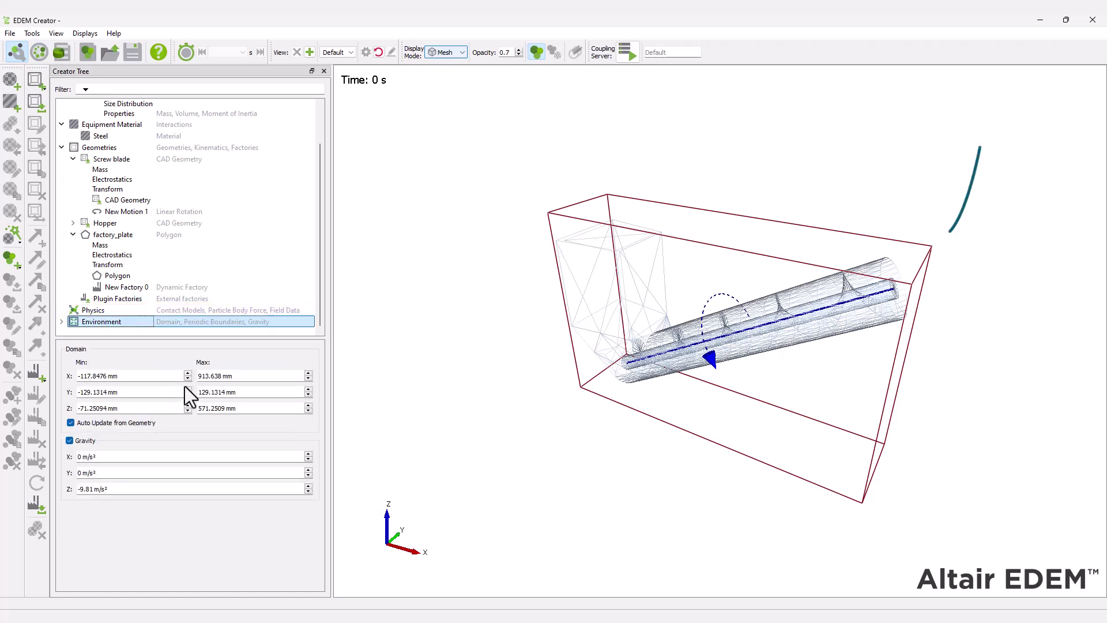
{"action": "type", "text": "1000"}
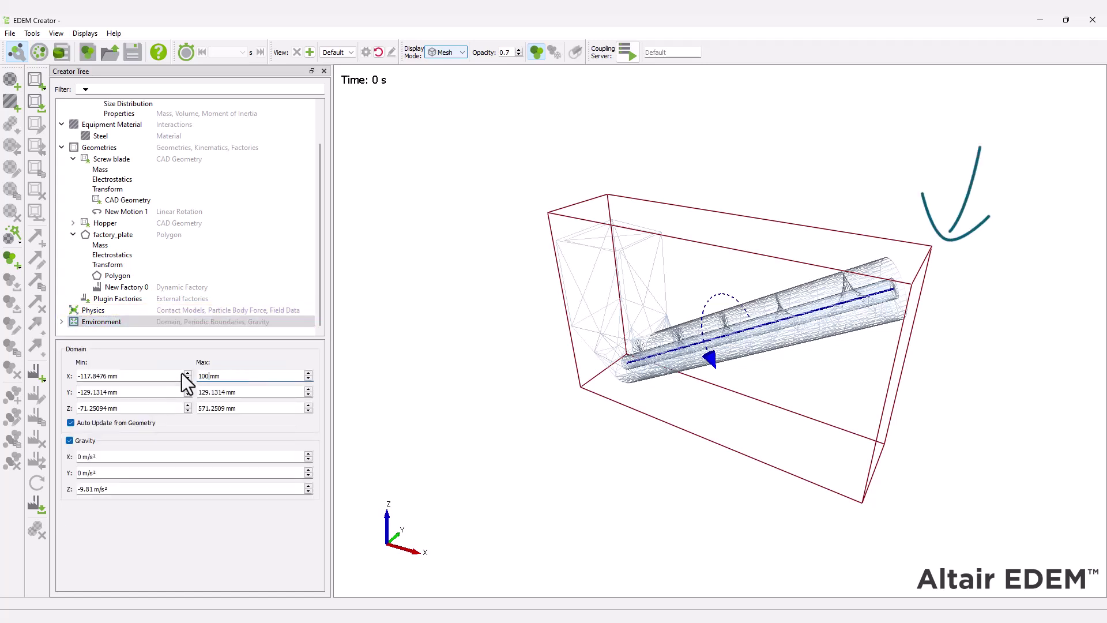
{"action": "key", "text": "Return"}
{"action": "left_click", "coordinate": [70, 422]}
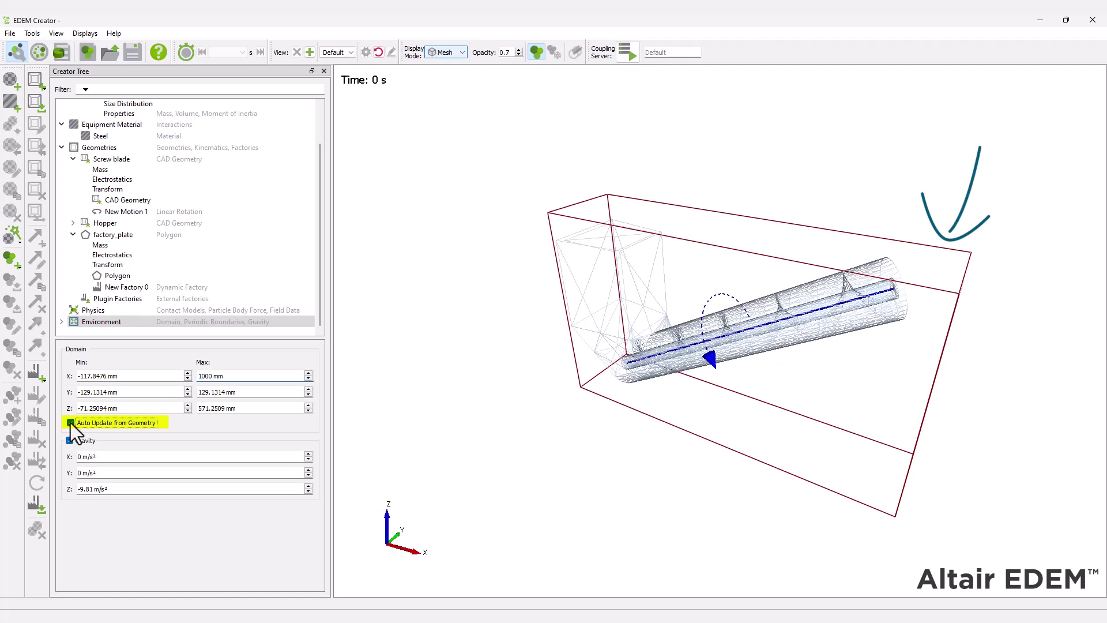
{"action": "left_click", "coordinate": [134, 52]}
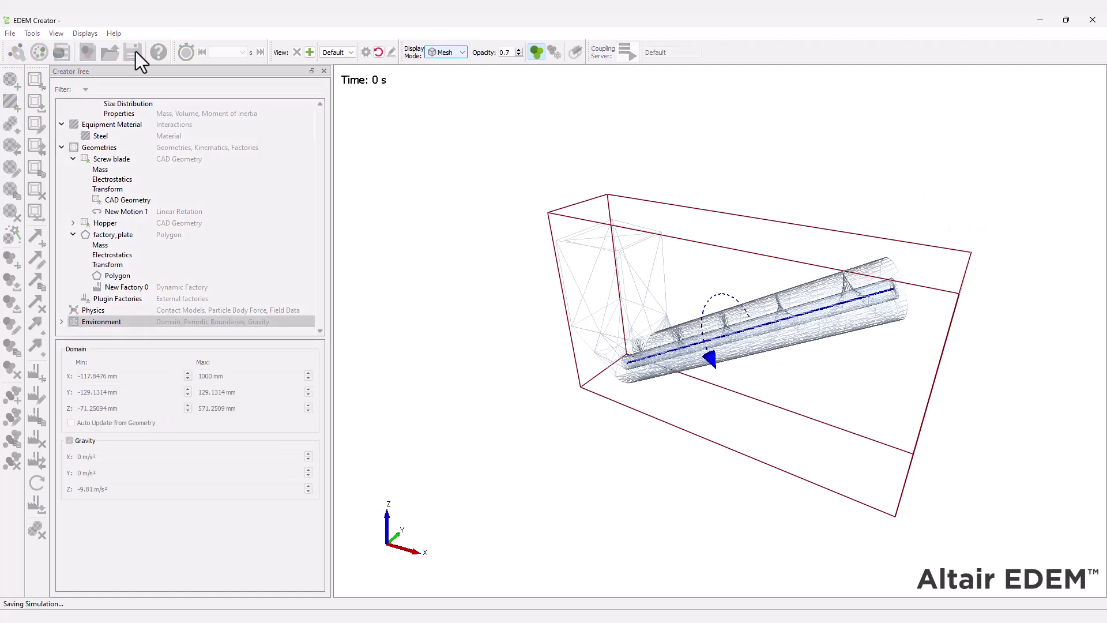
Set the Simulator total time to 10 s and tick Simulator Queries.
{"action": "left_click", "coordinate": [39, 51]}
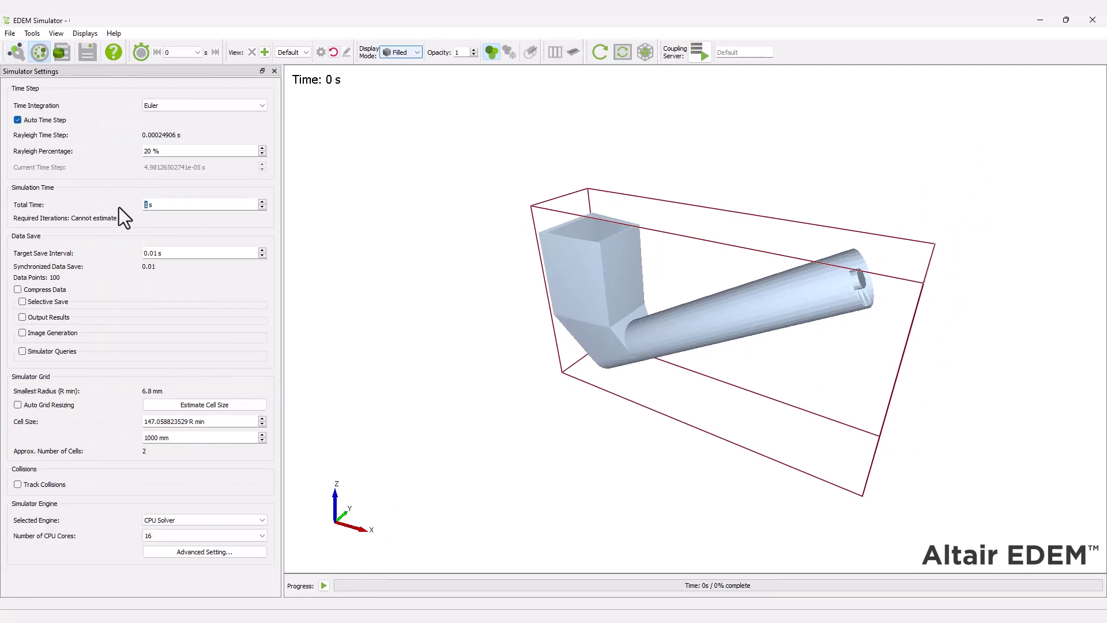
{"action": "type", "text": "10"}
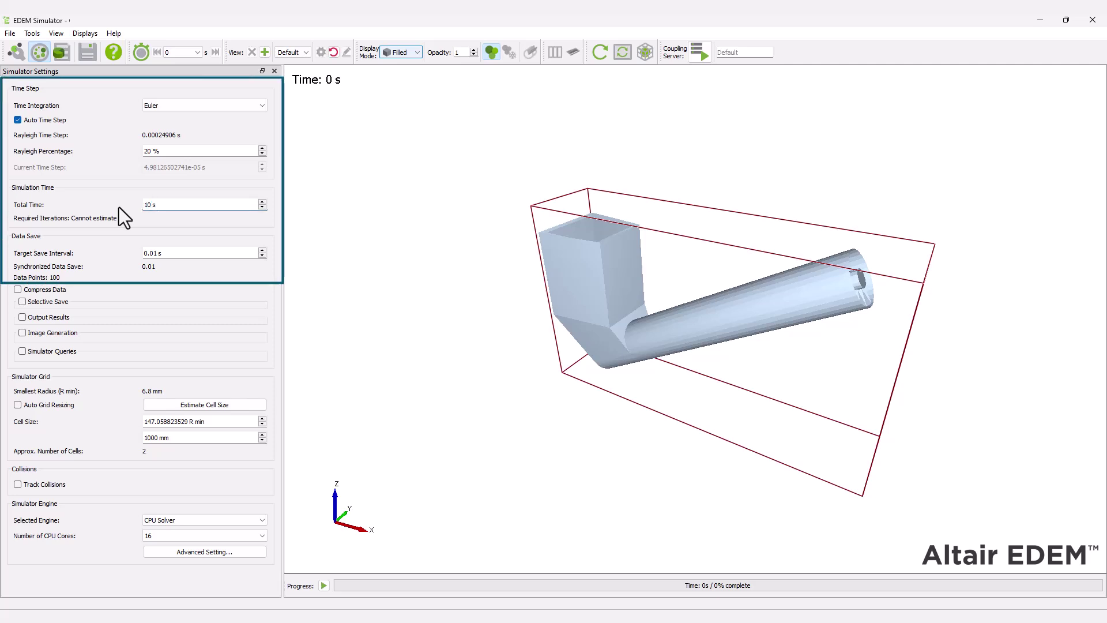
{"action": "left_click", "coordinate": [23, 351]}
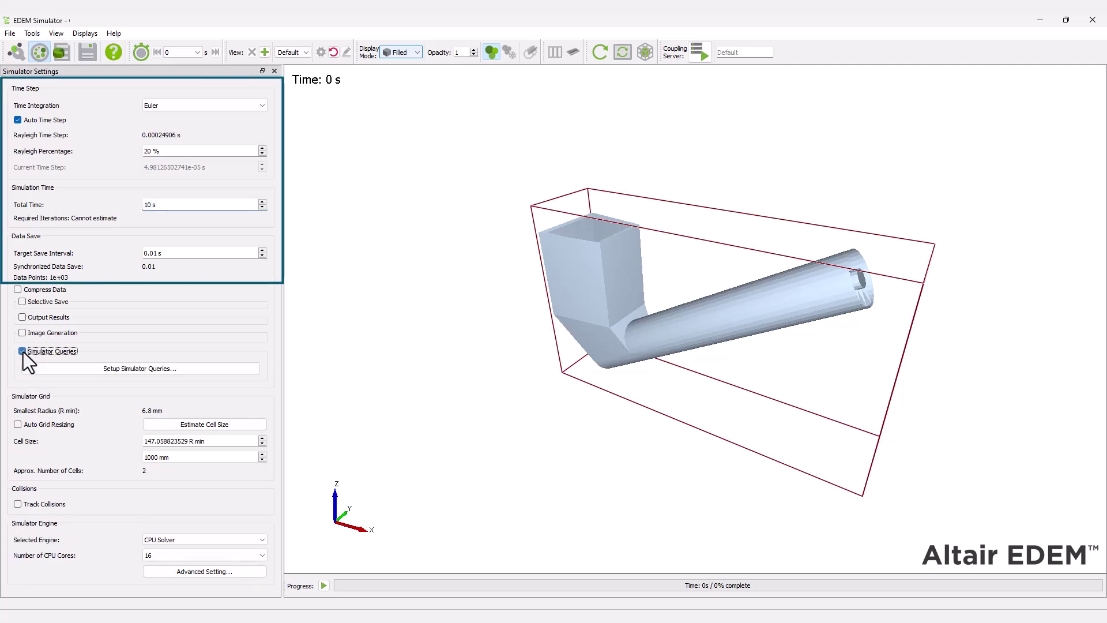
Add a geometry Torque query on the Screw blade.
{"action": "left_click", "coordinate": [131, 369]}
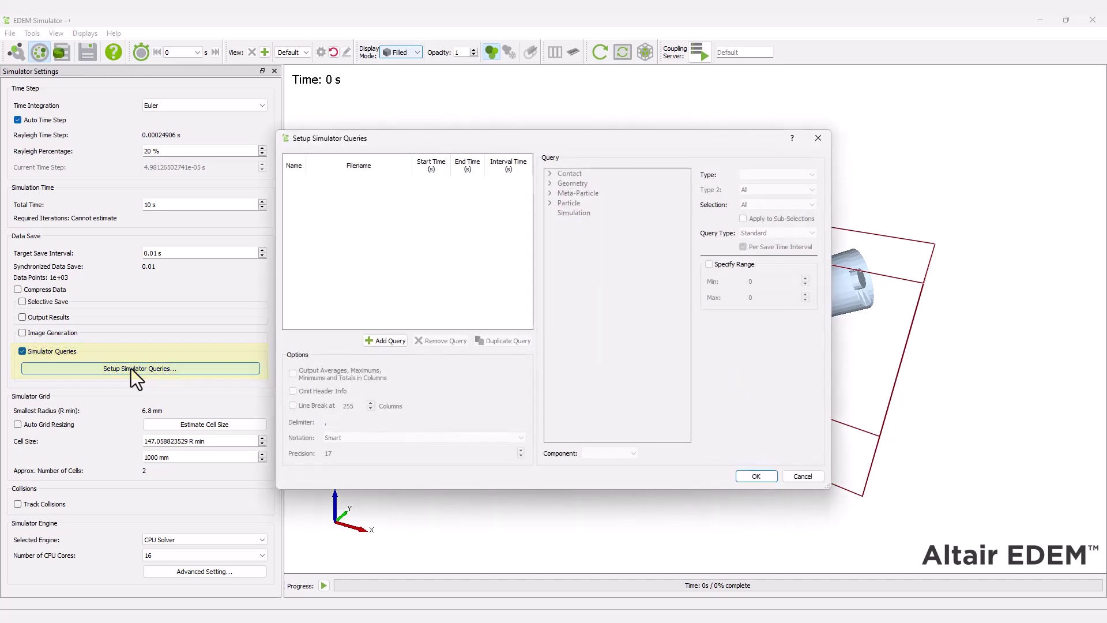
{"action": "left_click", "coordinate": [376, 341]}
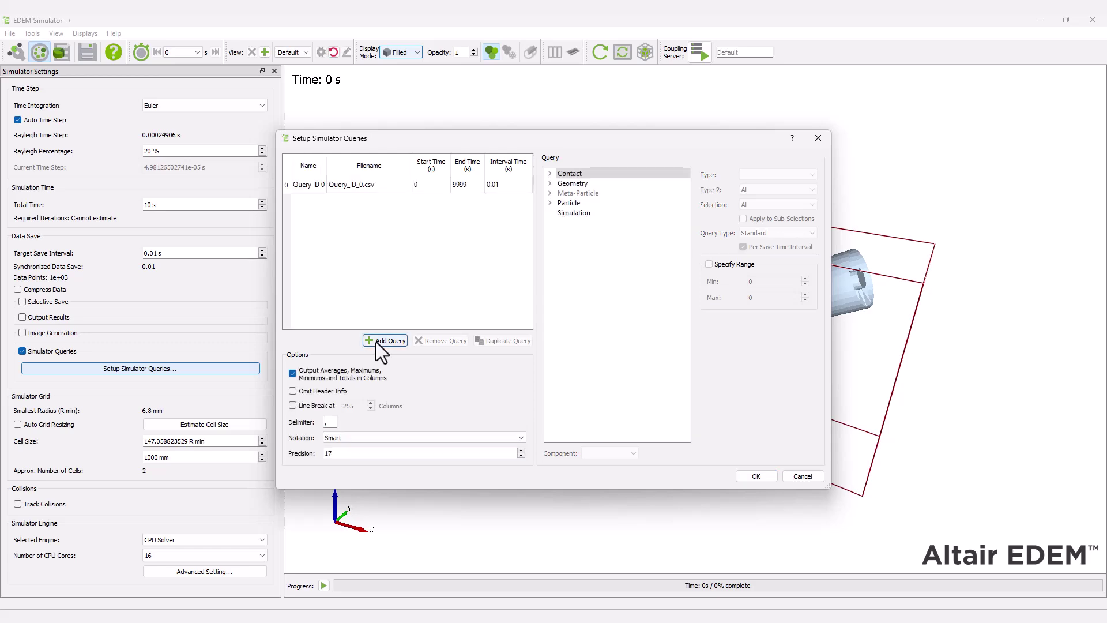
{"action": "left_click", "coordinate": [550, 183]}
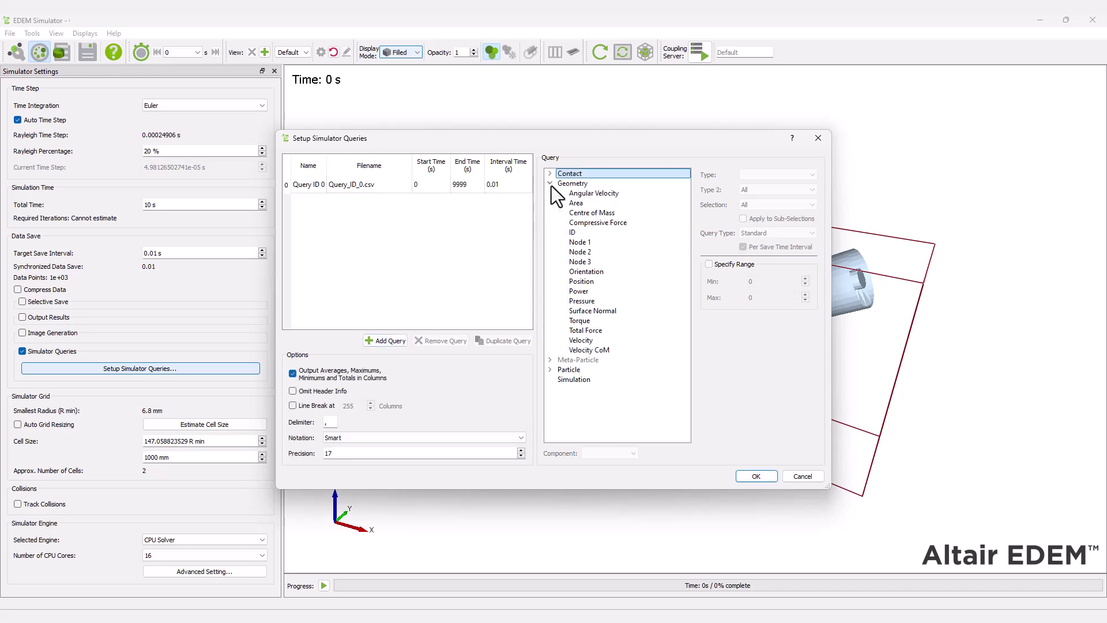
{"action": "left_click", "coordinate": [634, 320]}
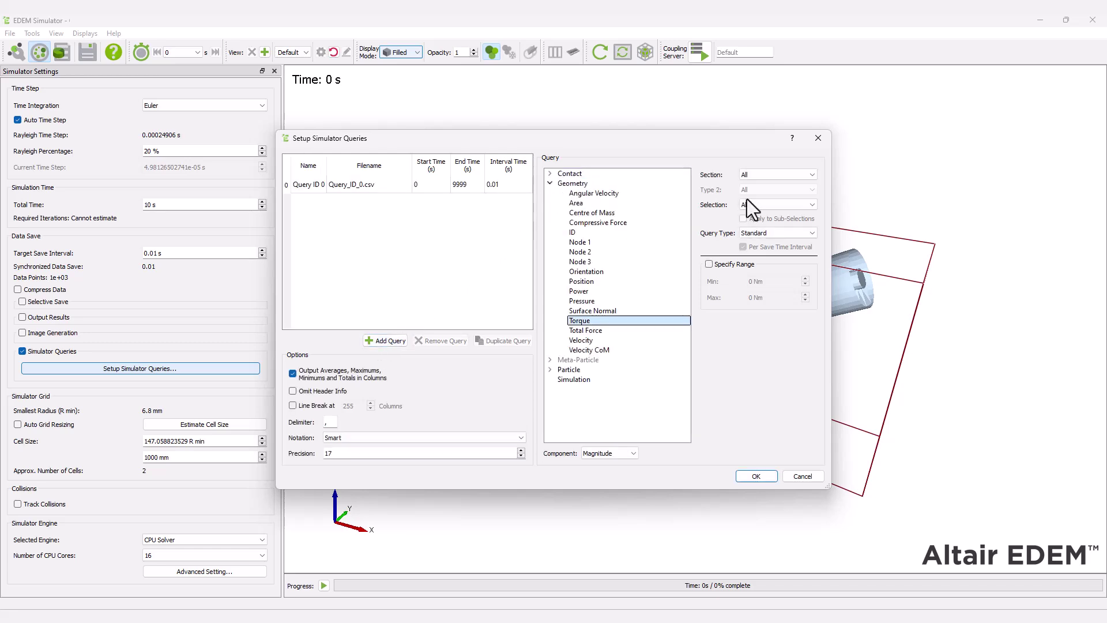
{"action": "left_click", "coordinate": [780, 174]}
{"action": "left_click", "coordinate": [778, 191]}
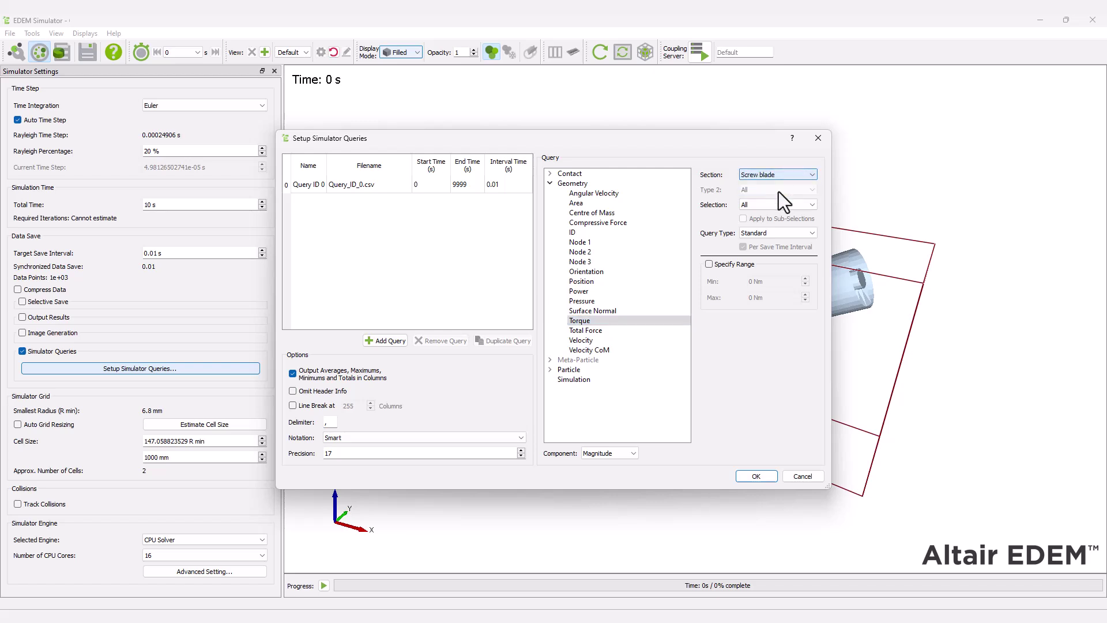
Make the query Total, with a 0.001 s interval and axis End X 866, End Z 500.
{"action": "left_click", "coordinate": [778, 233]}
{"action": "left_click", "coordinate": [776, 257]}
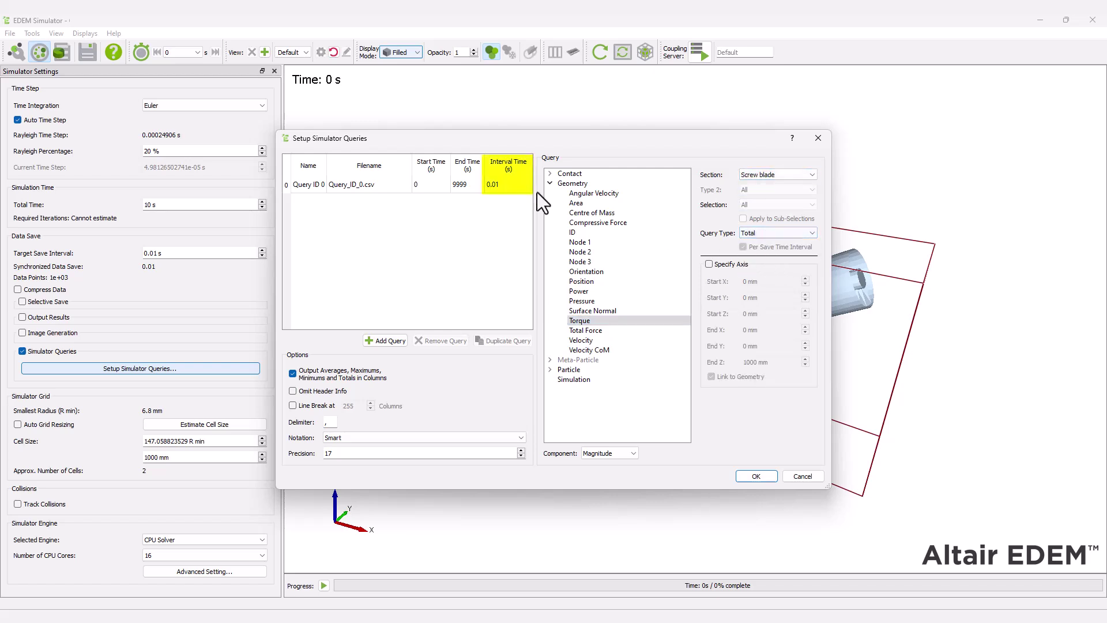
{"action": "double_click", "coordinate": [513, 186]}
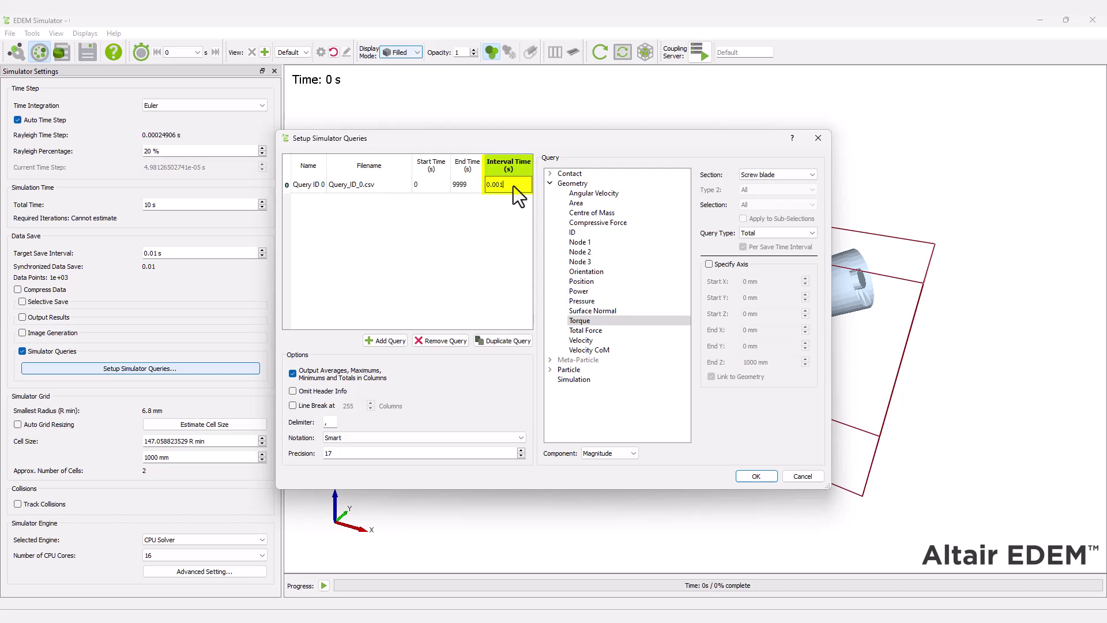
{"action": "left_click", "coordinate": [708, 264]}
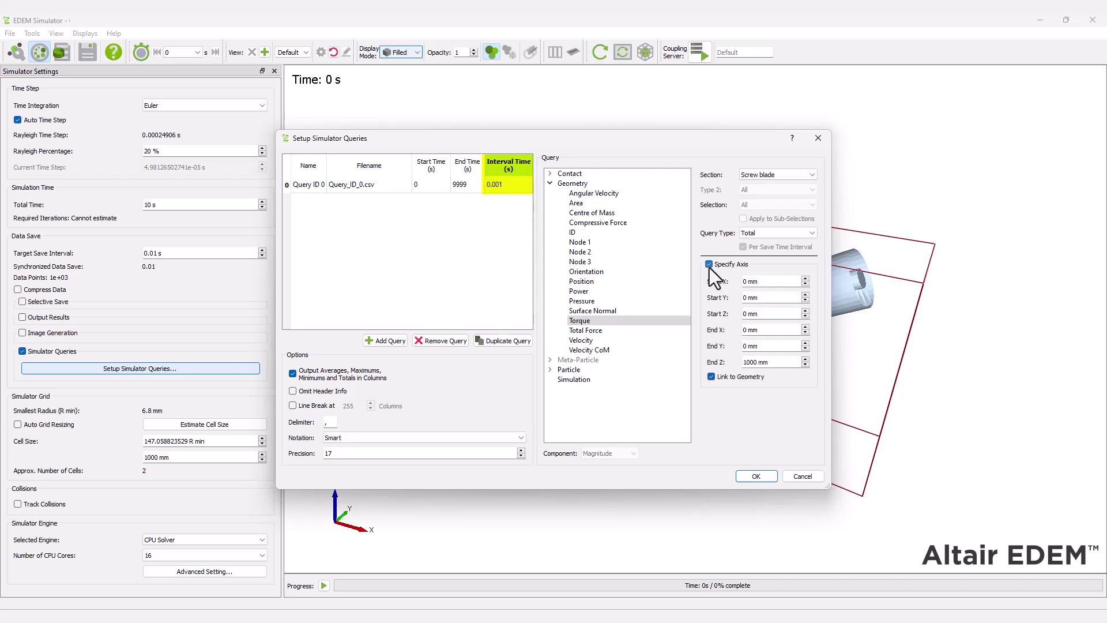
{"action": "left_click", "coordinate": [761, 332]}
{"action": "type", "text": "866"}
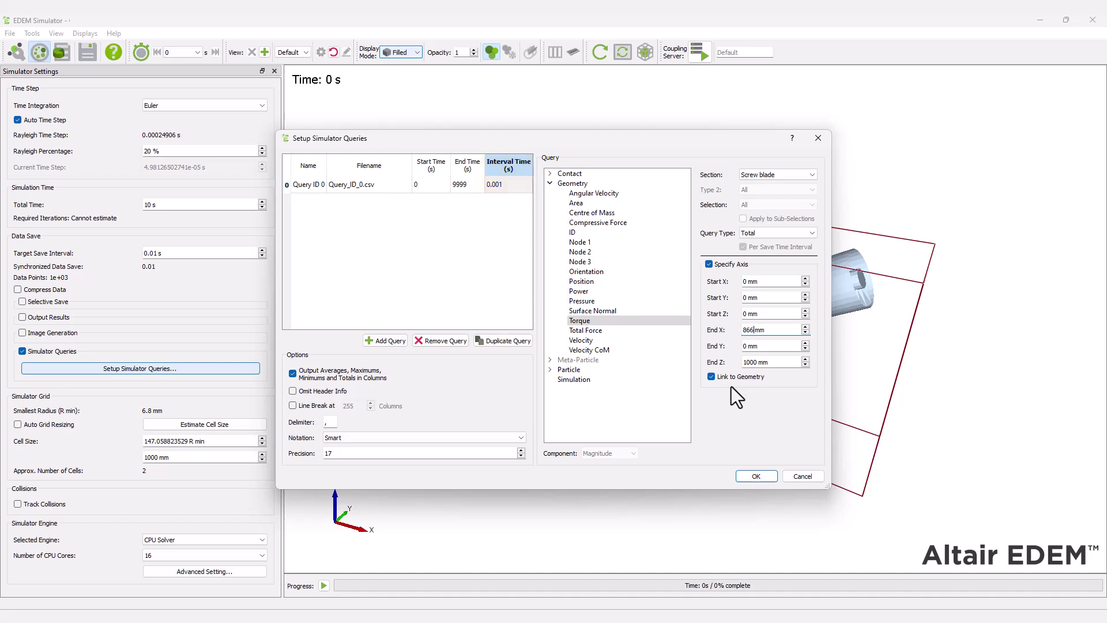
{"action": "type", "text": "500"}
Confirm the torque query and set the grid cell size to 3 R min.
{"action": "left_click", "coordinate": [755, 476]}
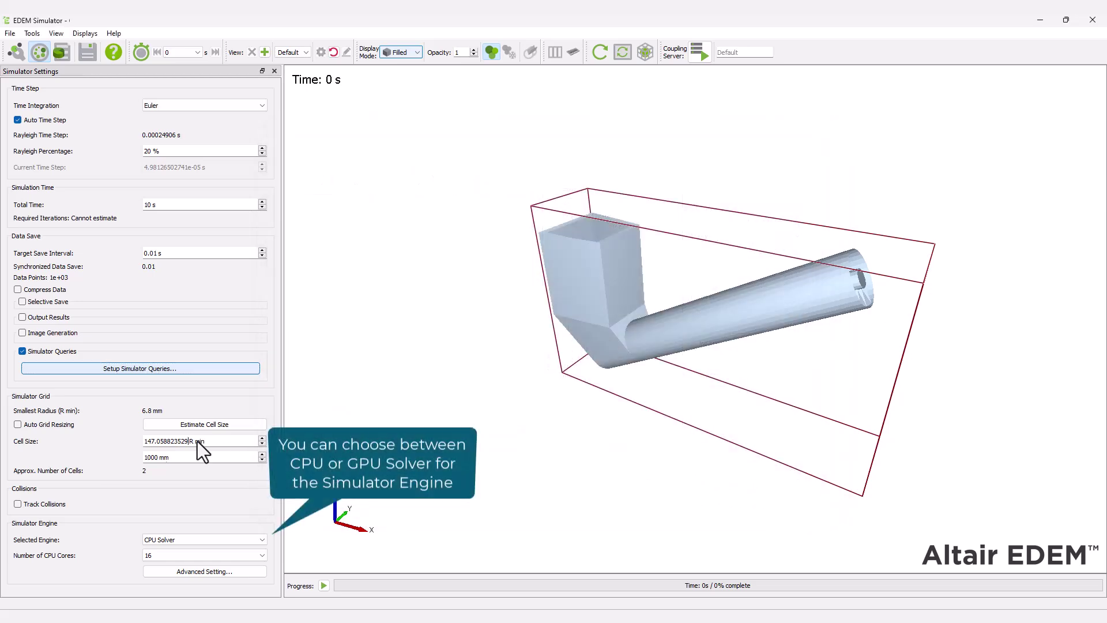
{"action": "key", "text": "ctrl+a"}
{"action": "type", "text": "3"}
{"action": "key", "text": "Return"}
Run the simulation on the GPU CUDA Solver and open the results in Analyst.
{"action": "left_click", "coordinate": [177, 540]}
{"action": "left_click", "coordinate": [179, 554]}
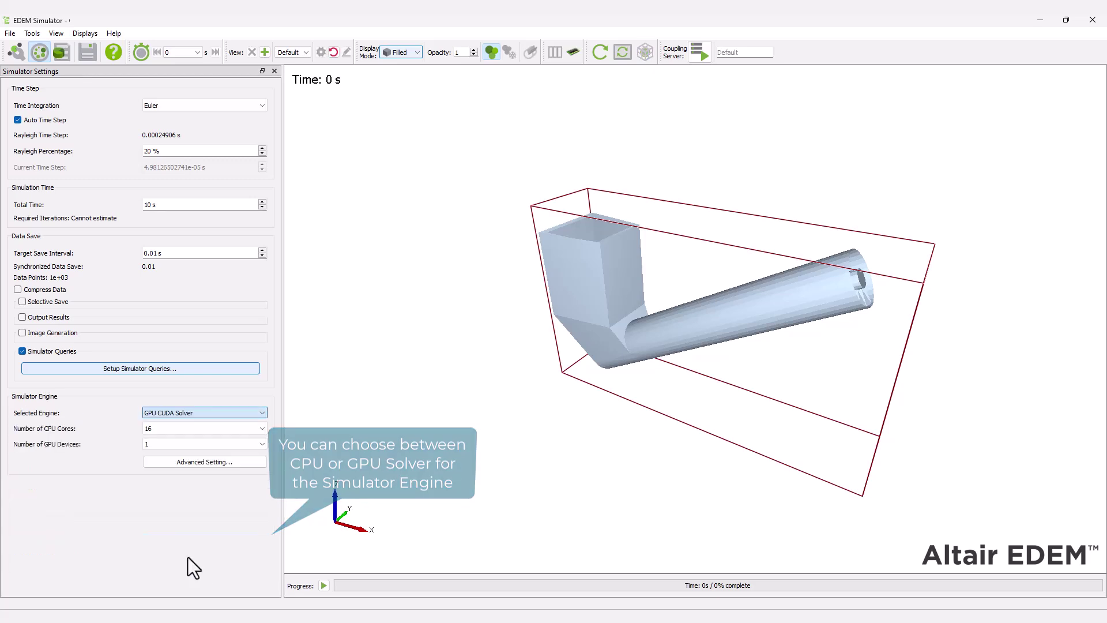
{"action": "left_click", "coordinate": [324, 585]}
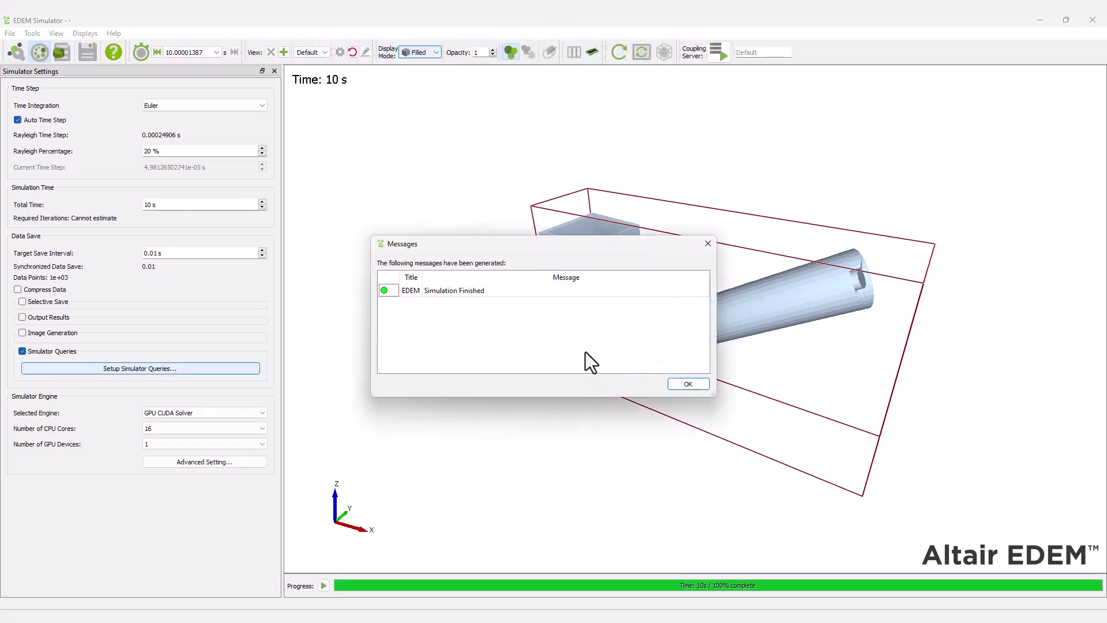
{"action": "left_click", "coordinate": [697, 386]}
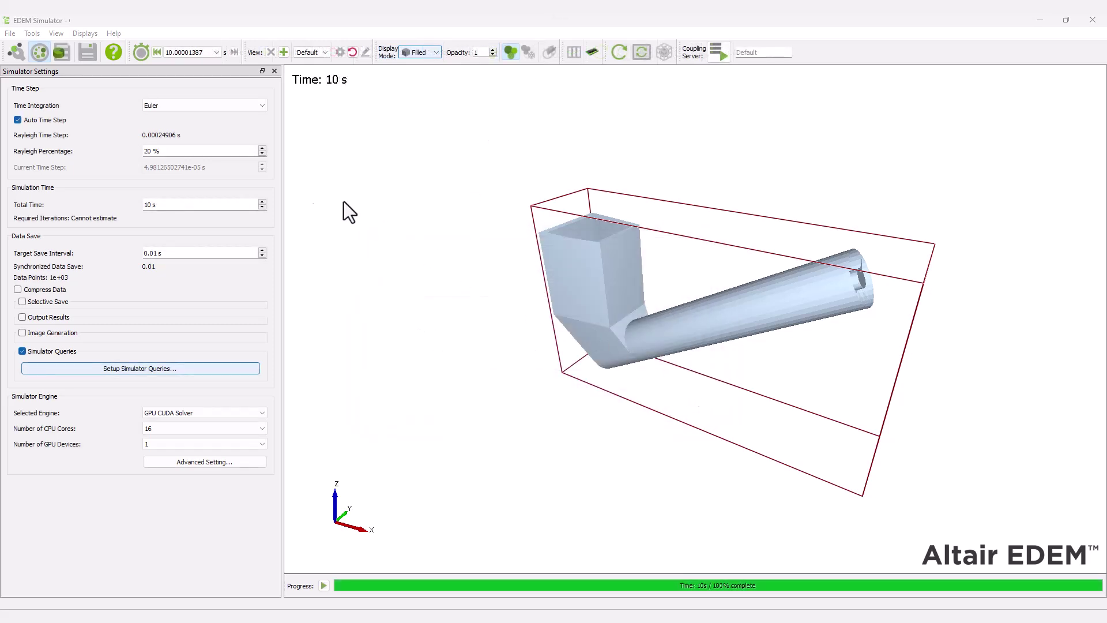
{"action": "left_click", "coordinate": [64, 55]}
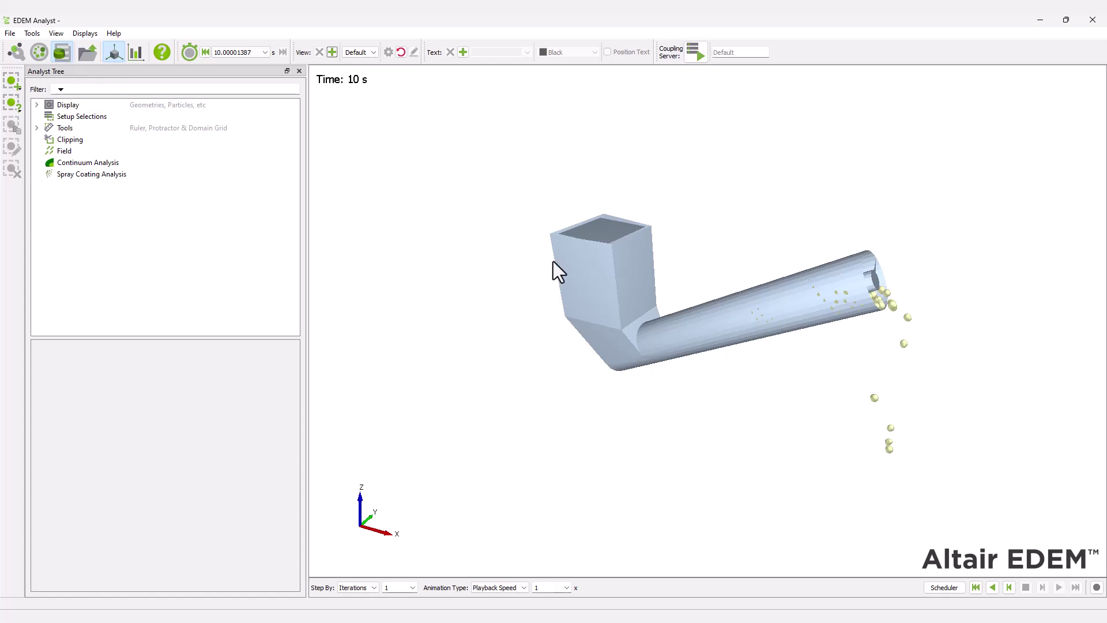
Set the Geometries opacity to 0.7 and replay the results from 0 to 10 s.
{"action": "left_click", "coordinate": [975, 587]}
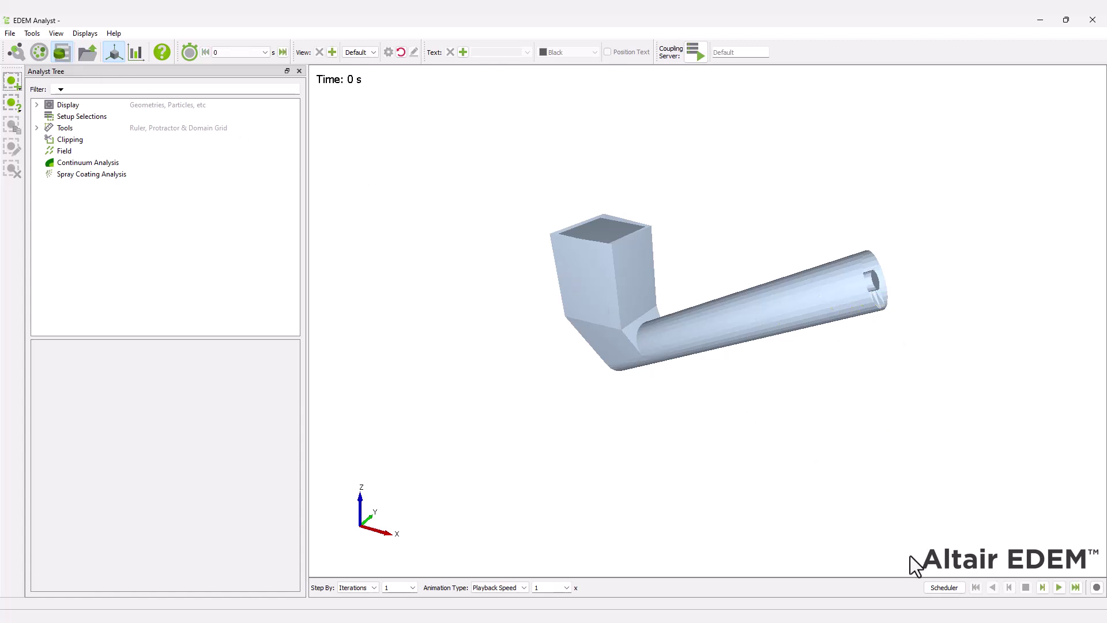
{"action": "left_click", "coordinate": [36, 106]}
{"action": "left_click", "coordinate": [78, 116]}
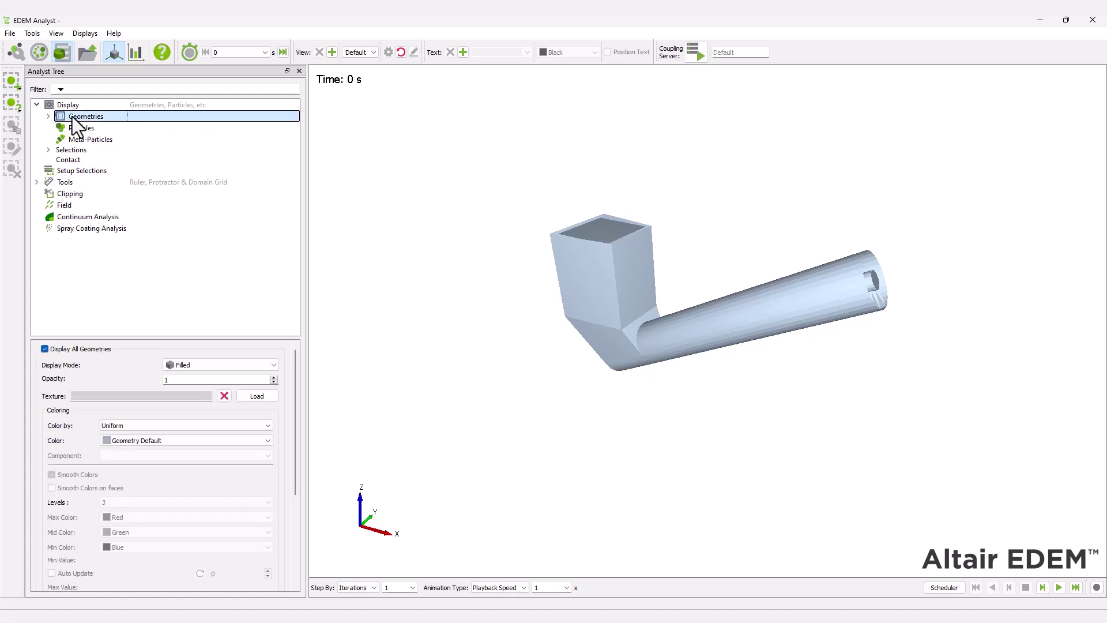
{"action": "left_click", "coordinate": [165, 379]}
{"action": "key", "text": "ctrl+a"}
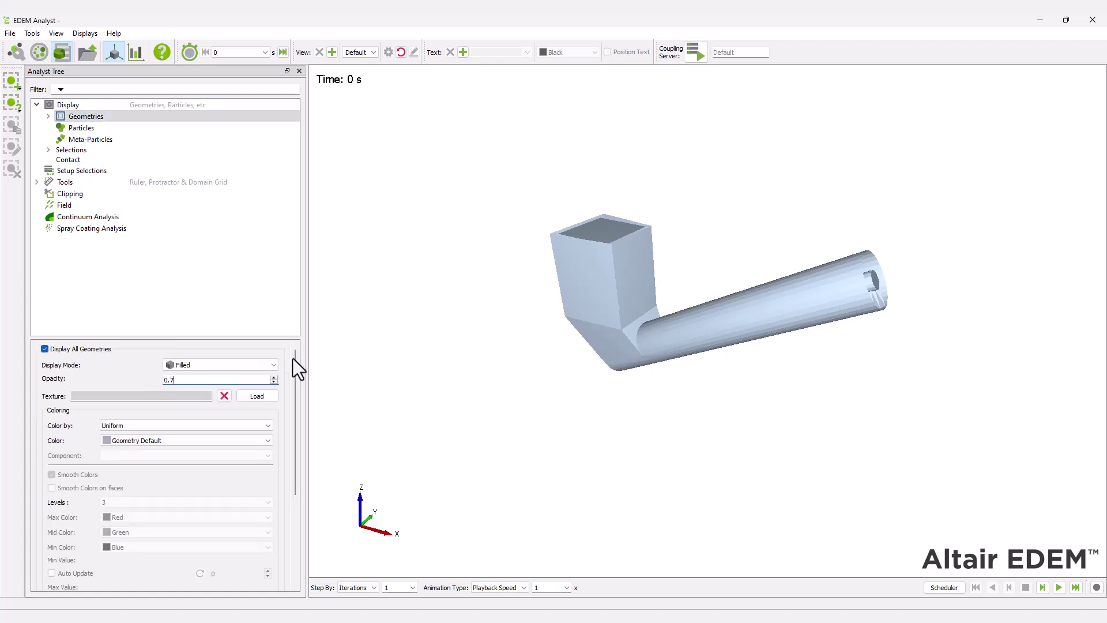
{"action": "scroll", "coordinate": [294, 380], "scroll_direction": "down", "scroll_amount": 3}
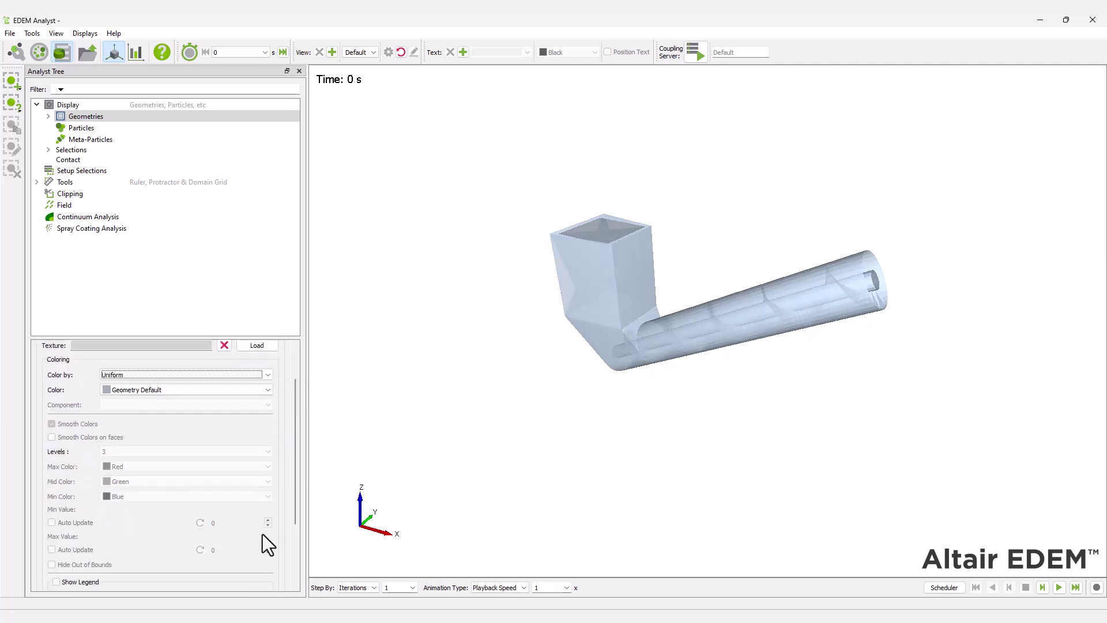
{"action": "left_click", "coordinate": [1058, 588]}
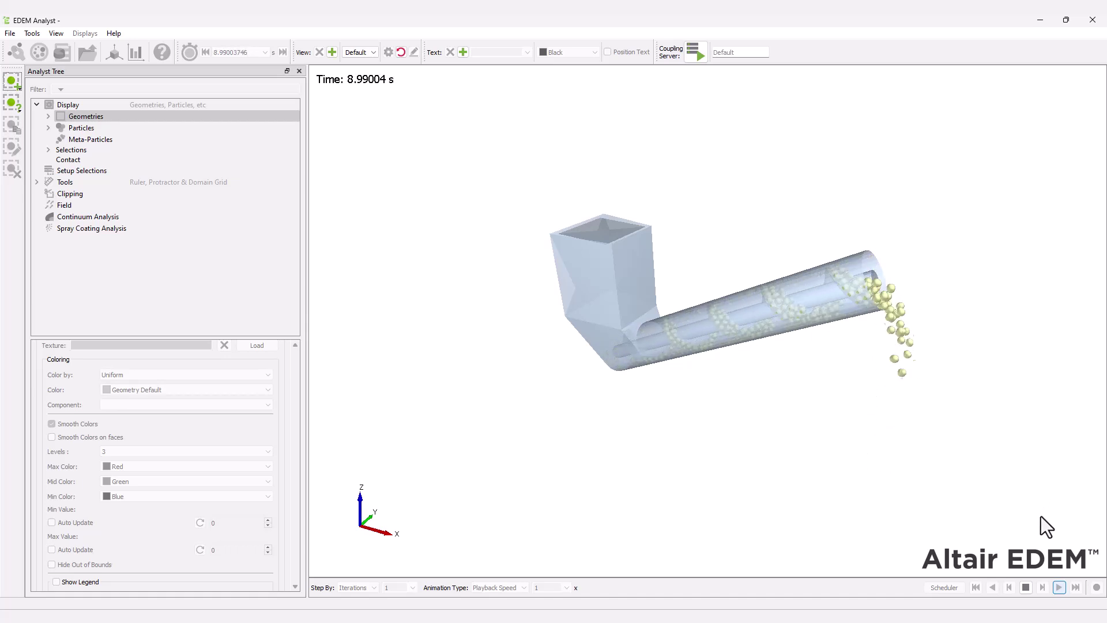
{"action": "scroll", "coordinate": [290, 436], "scroll_direction": "up", "scroll_amount": 1}
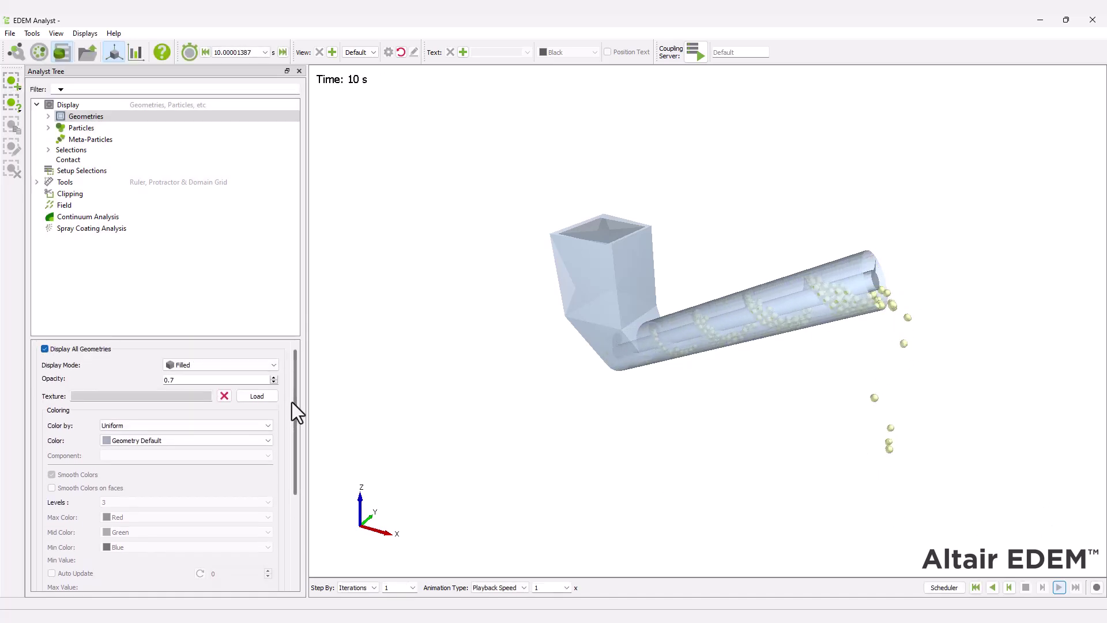
Apply the Mesh display mode to all geometries.
{"action": "left_click", "coordinate": [249, 364]}
{"action": "left_click", "coordinate": [241, 386]}
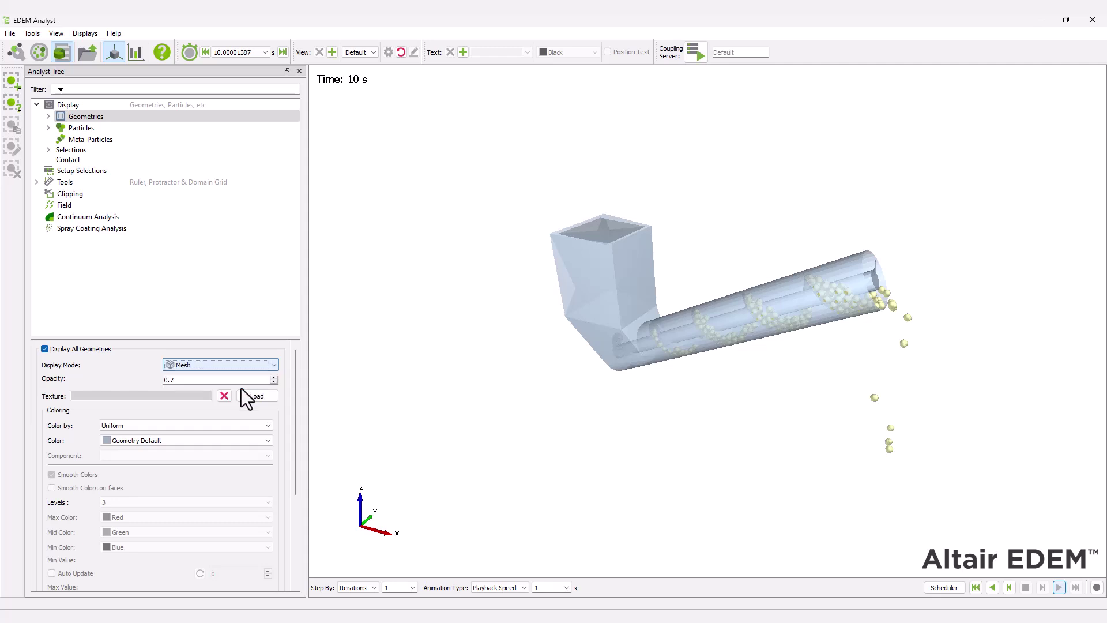
{"action": "scroll", "coordinate": [291, 496], "scroll_direction": "down", "scroll_amount": 4}
{"action": "scroll", "coordinate": [291, 498], "scroll_direction": "down", "scroll_amount": 1}
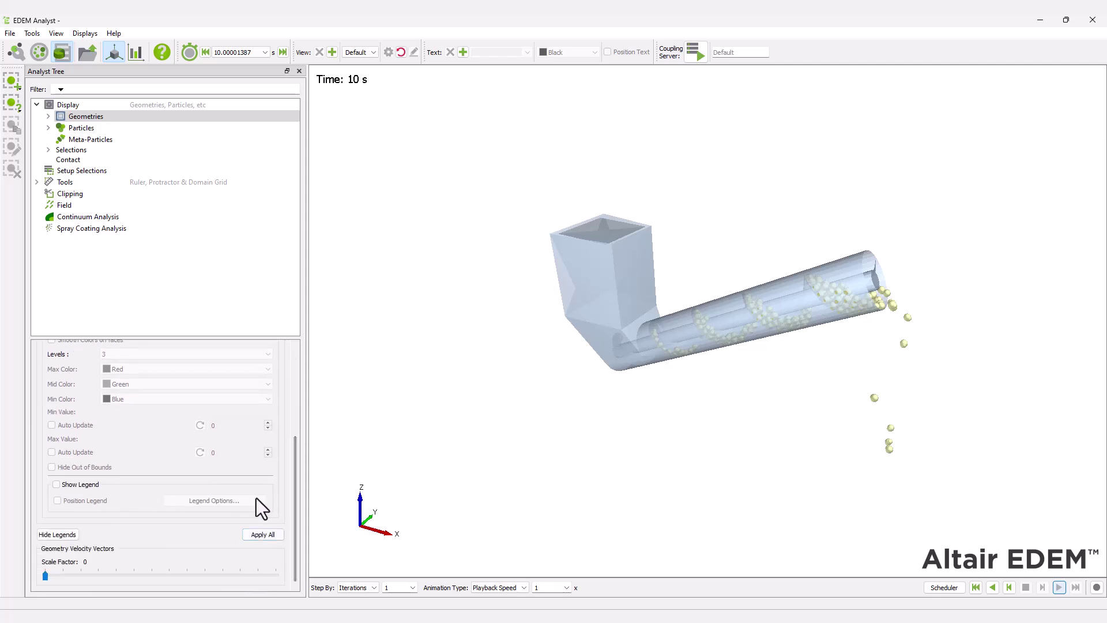
{"action": "left_click", "coordinate": [259, 534]}
Set the Screw blade display mode to Filled.
{"action": "left_click", "coordinate": [49, 115]}
{"action": "left_click", "coordinate": [97, 128]}
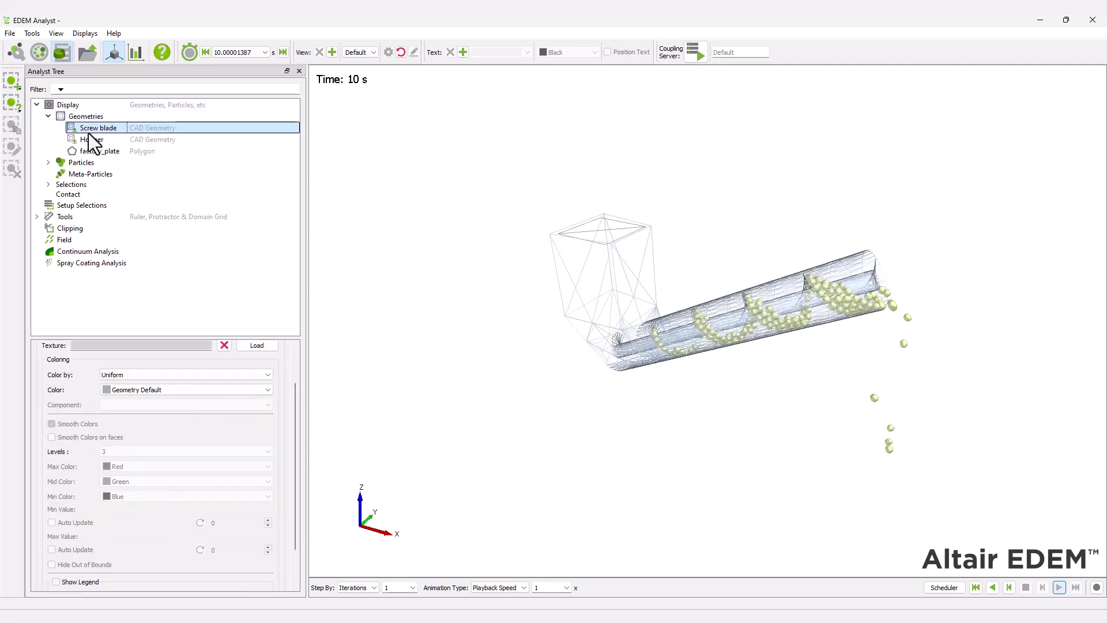
{"action": "left_click_drag", "start_coordinate": [295, 427], "coordinate": [296, 346]}
{"action": "left_click", "coordinate": [262, 365]}
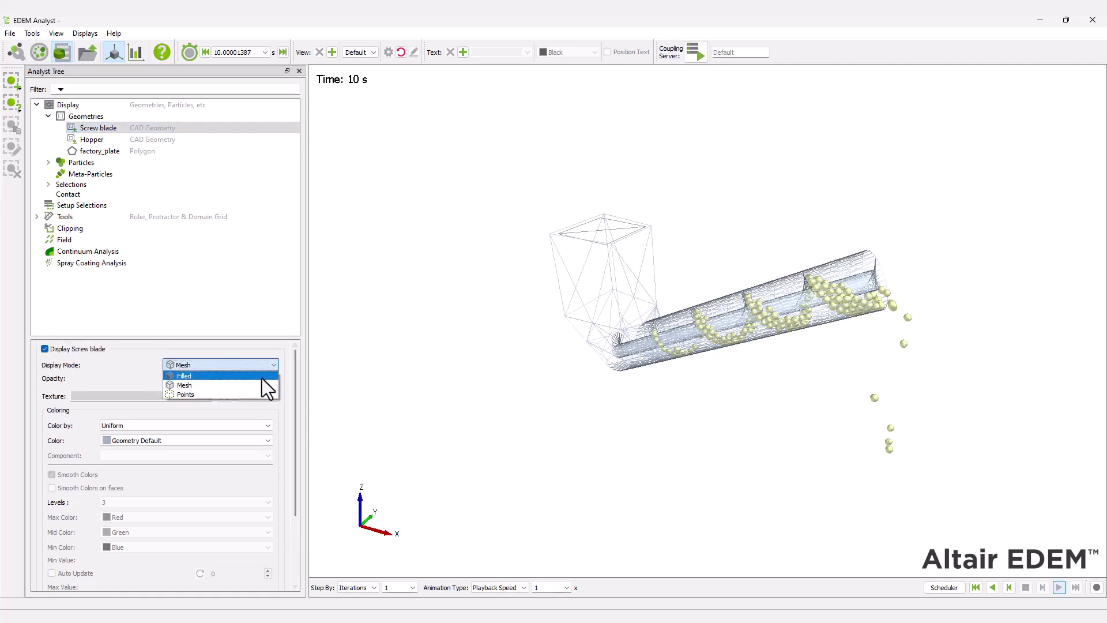
{"action": "left_click", "coordinate": [265, 386]}
Hide factory_plate and reset playback to the first timestep at 0.01 s.
{"action": "left_click", "coordinate": [136, 153]}
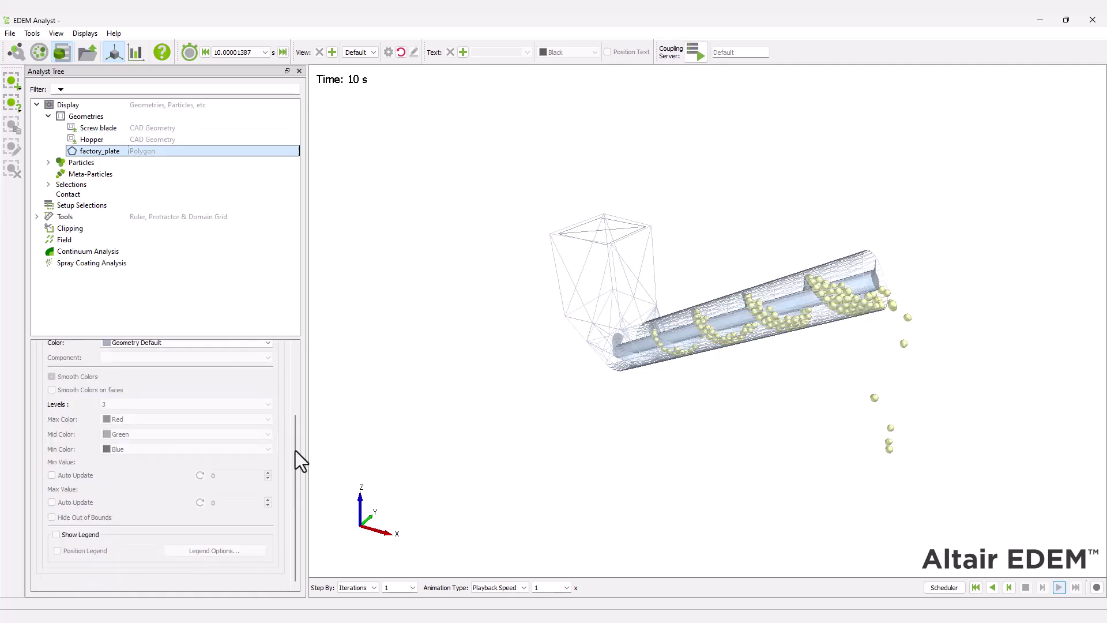
{"action": "left_click_drag", "start_coordinate": [295, 451], "coordinate": [292, 351]}
{"action": "left_click", "coordinate": [44, 349]}
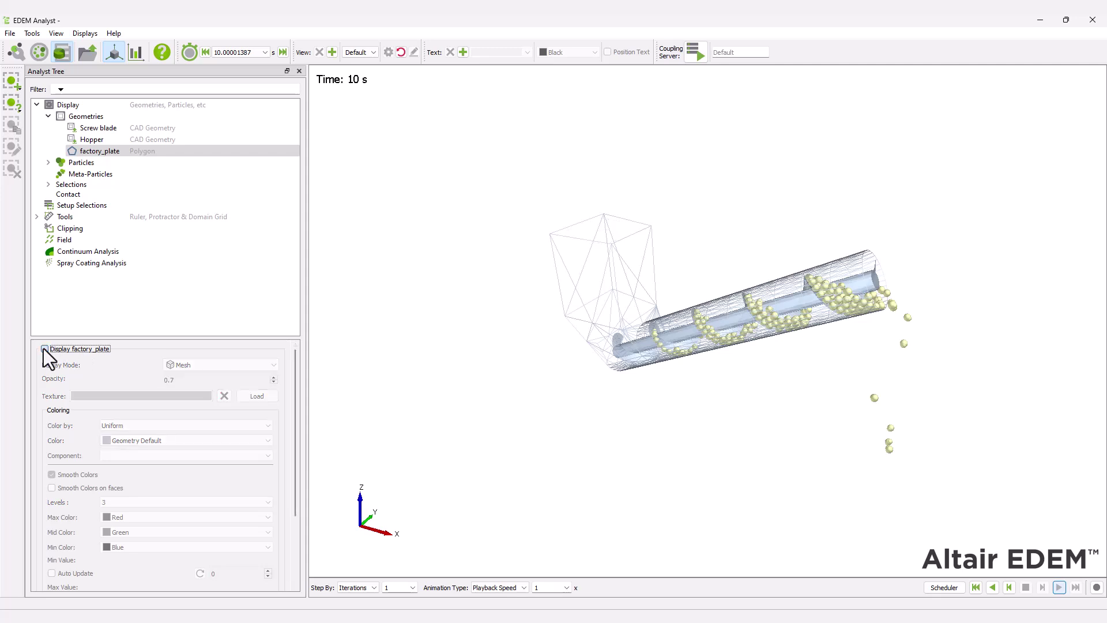
{"action": "left_click", "coordinate": [974, 588]}
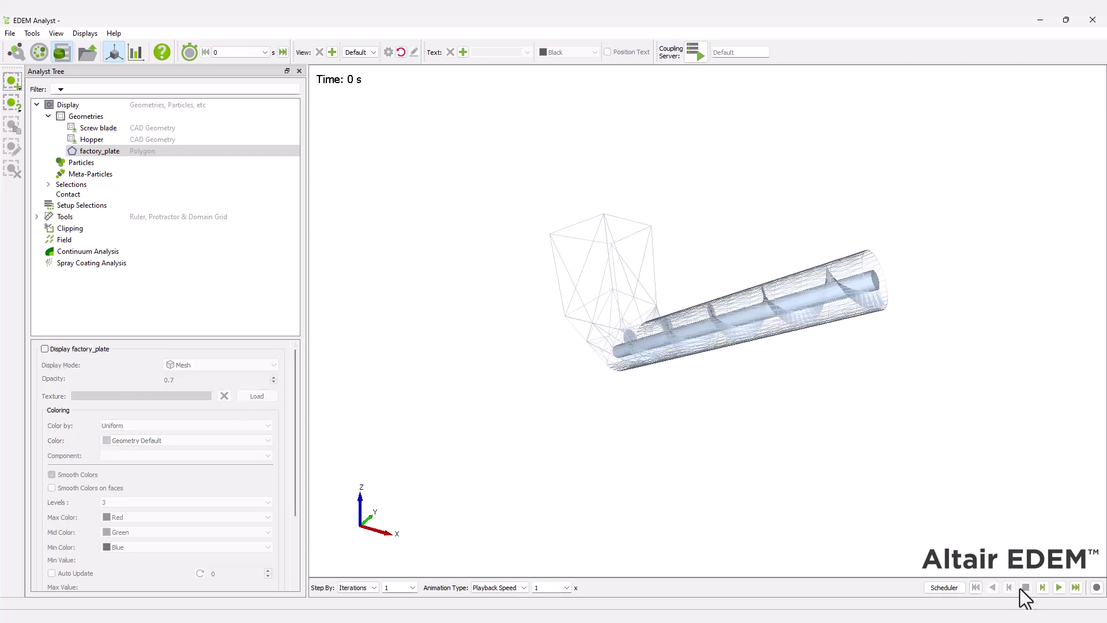
{"action": "left_click", "coordinate": [1043, 587]}
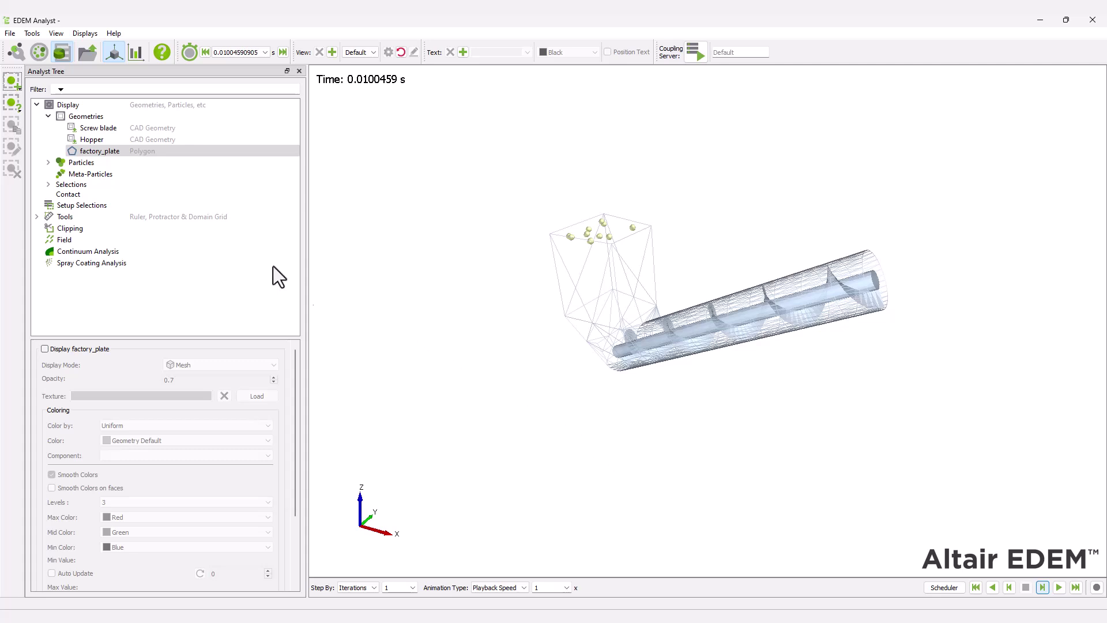
Apply the Vector representation to all particles and play the simulation.
{"action": "left_click", "coordinate": [84, 164]}
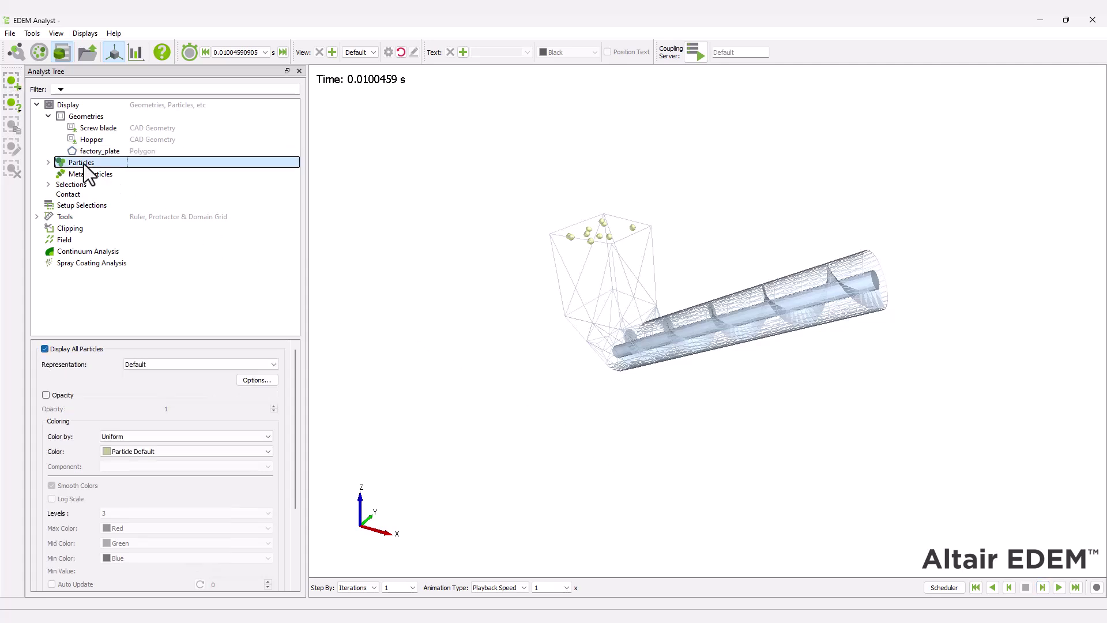
{"action": "left_click", "coordinate": [176, 367]}
{"action": "left_click", "coordinate": [174, 389]}
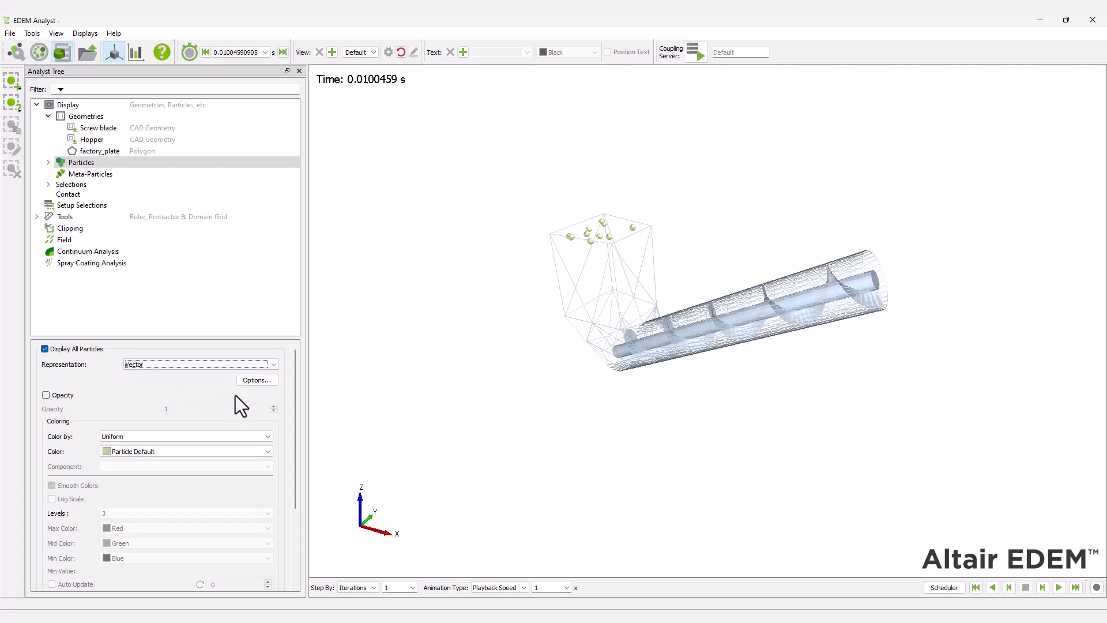
{"action": "scroll", "coordinate": [285, 465], "scroll_direction": "down", "scroll_amount": 5}
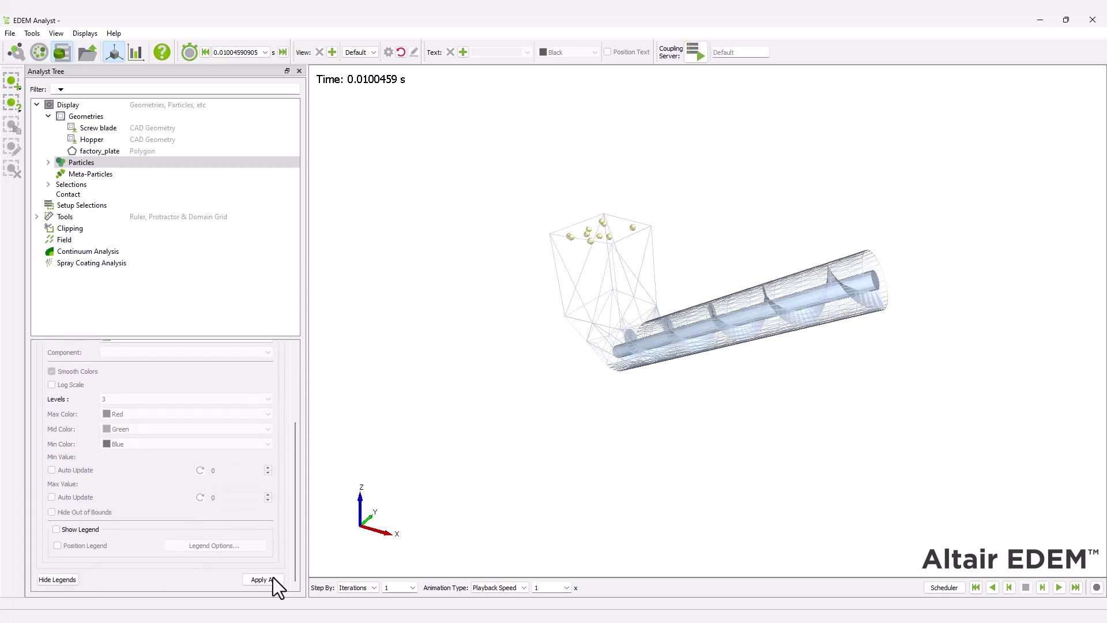
{"action": "left_click", "coordinate": [271, 579]}
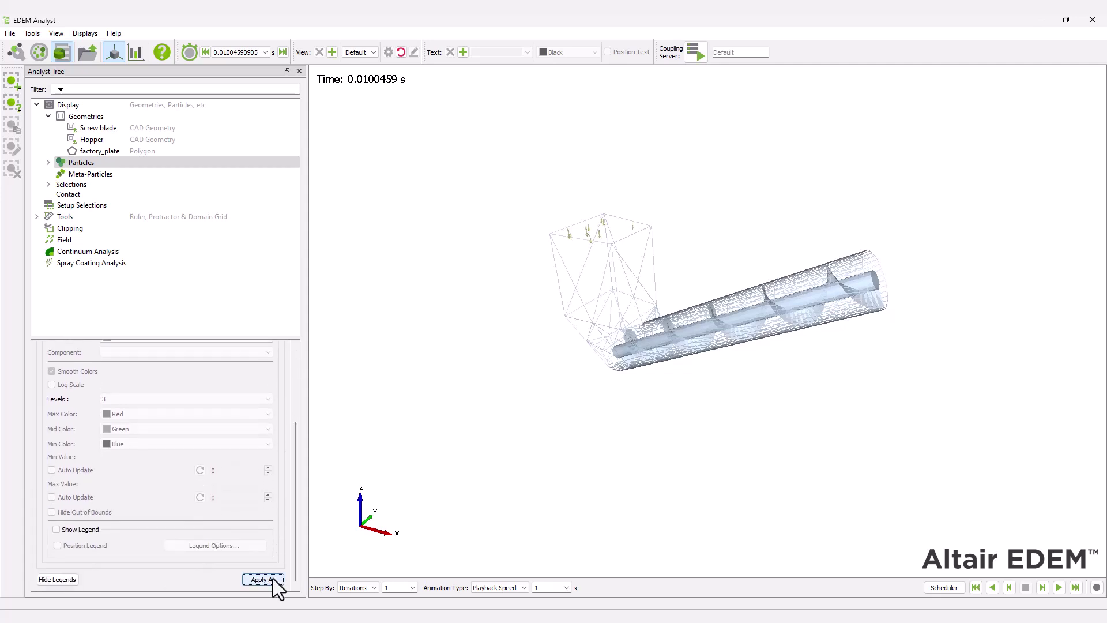
{"action": "left_click", "coordinate": [1059, 587]}
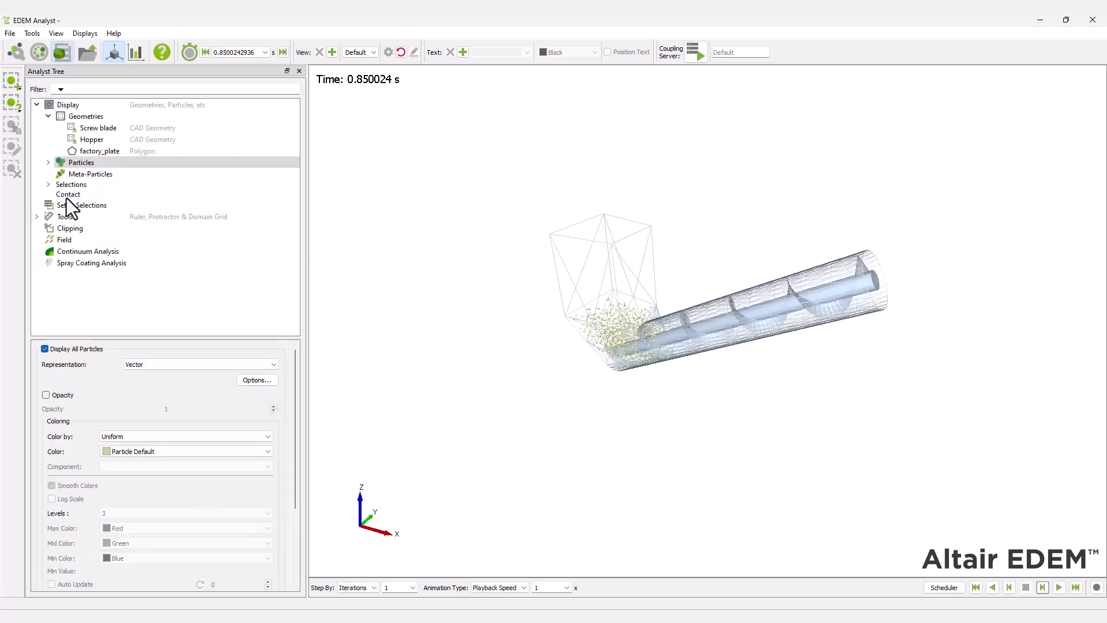
Display contacts between Grain Particle and the Screw blade.
{"action": "left_click", "coordinate": [67, 196]}
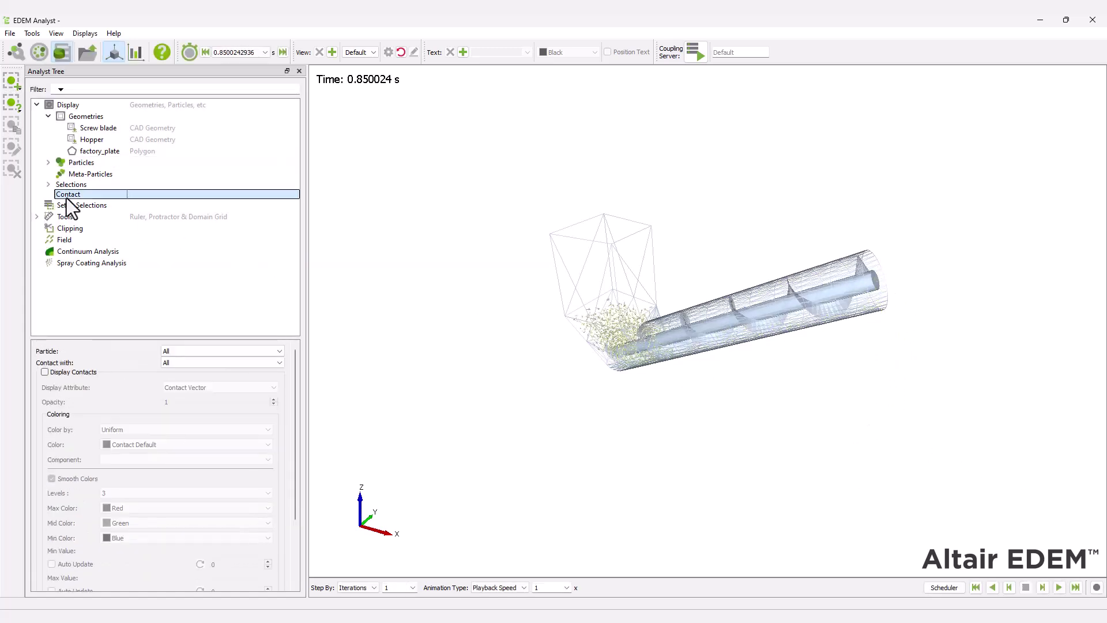
{"action": "left_click", "coordinate": [216, 352]}
{"action": "left_click", "coordinate": [215, 365]}
{"action": "left_click", "coordinate": [215, 364]}
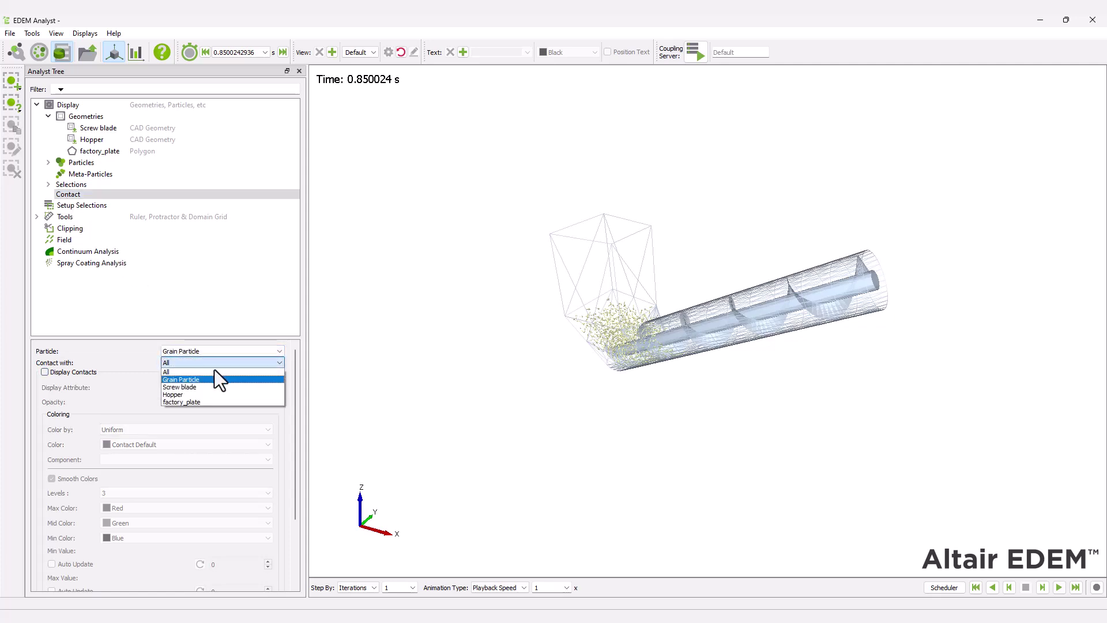
{"action": "left_click", "coordinate": [212, 385]}
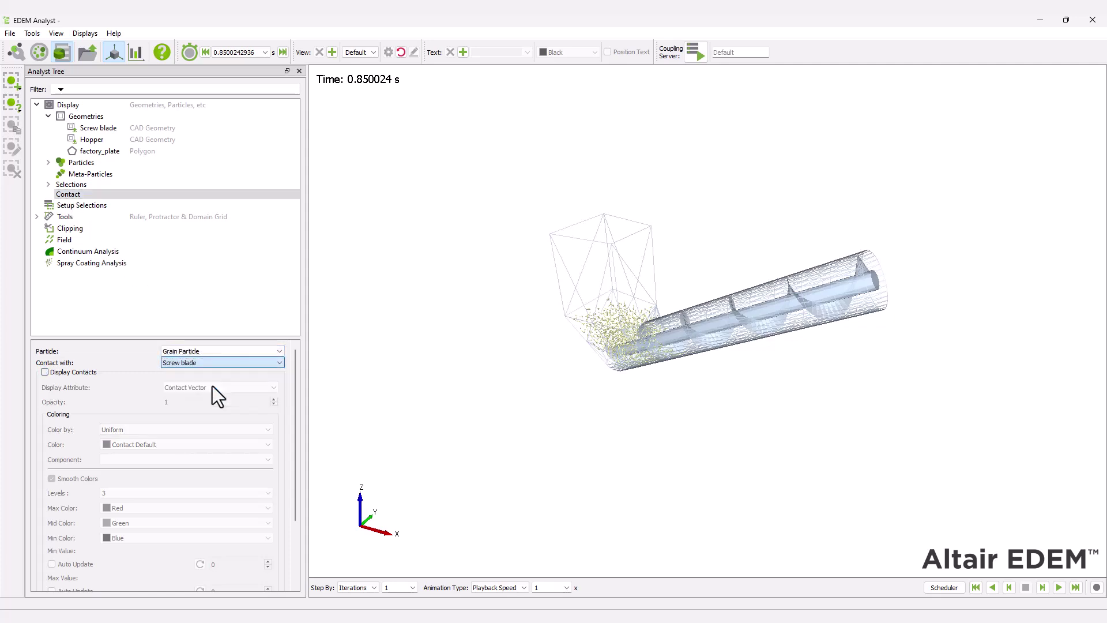
{"action": "left_click", "coordinate": [45, 373]}
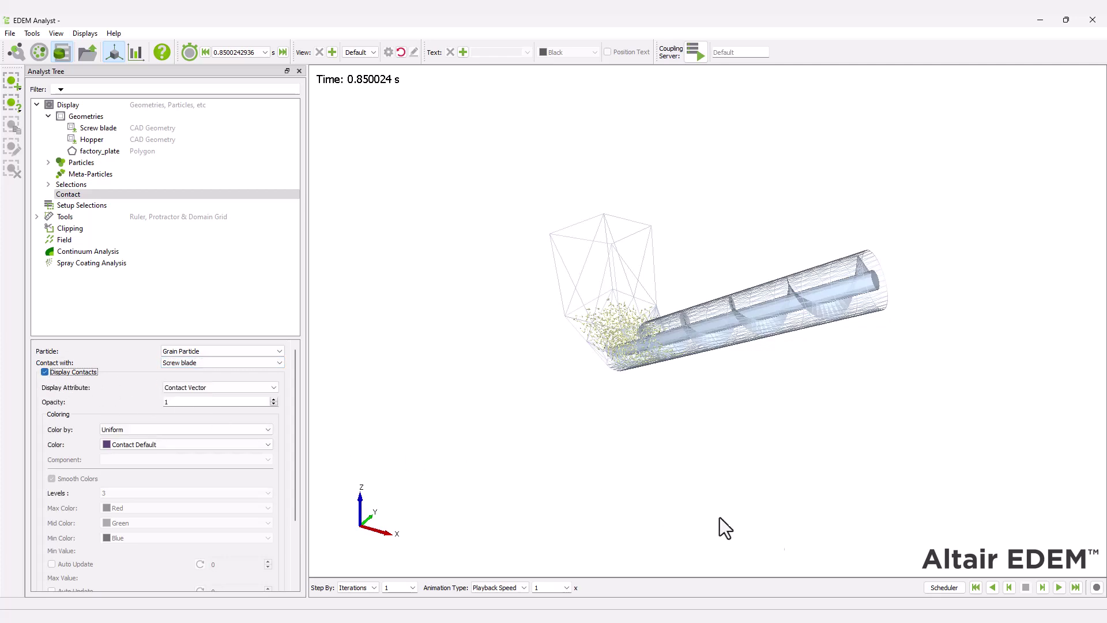
Play the contact replay and stop it at 6.87 s.
{"action": "left_click", "coordinate": [1059, 587]}
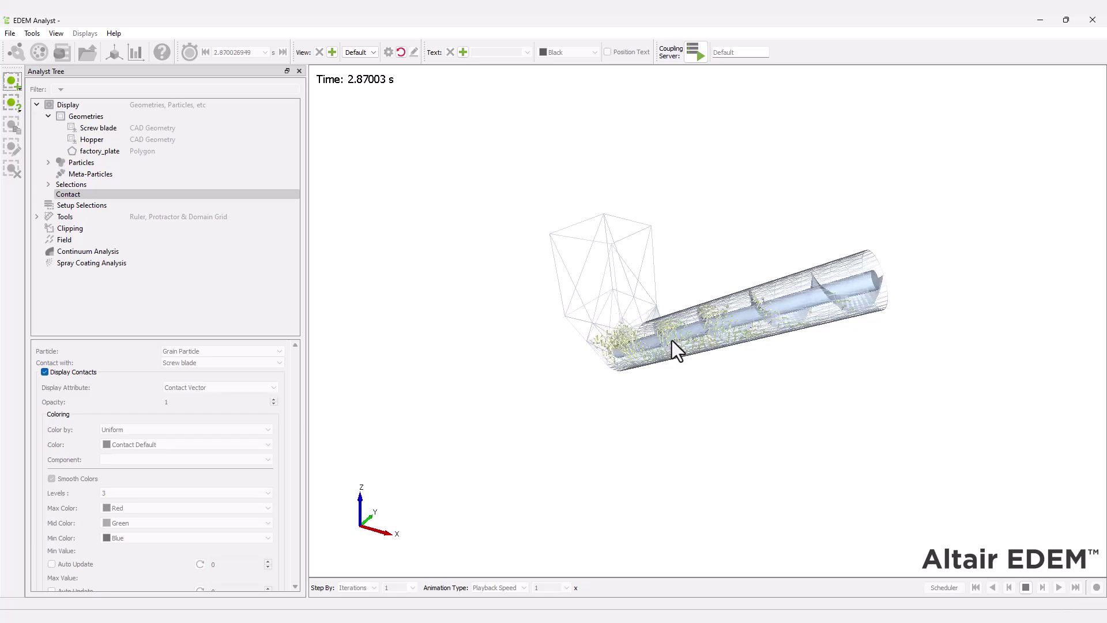
{"action": "scroll", "coordinate": [672, 340], "scroll_direction": "up", "scroll_amount": 10}
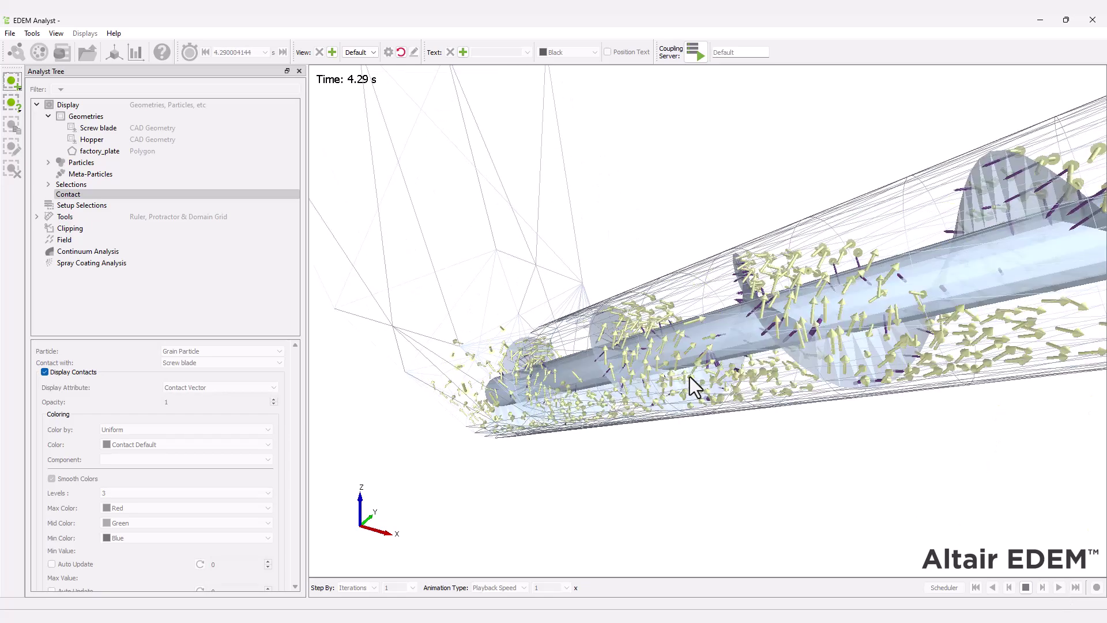
{"action": "scroll", "coordinate": [690, 376], "scroll_direction": "up", "scroll_amount": 1}
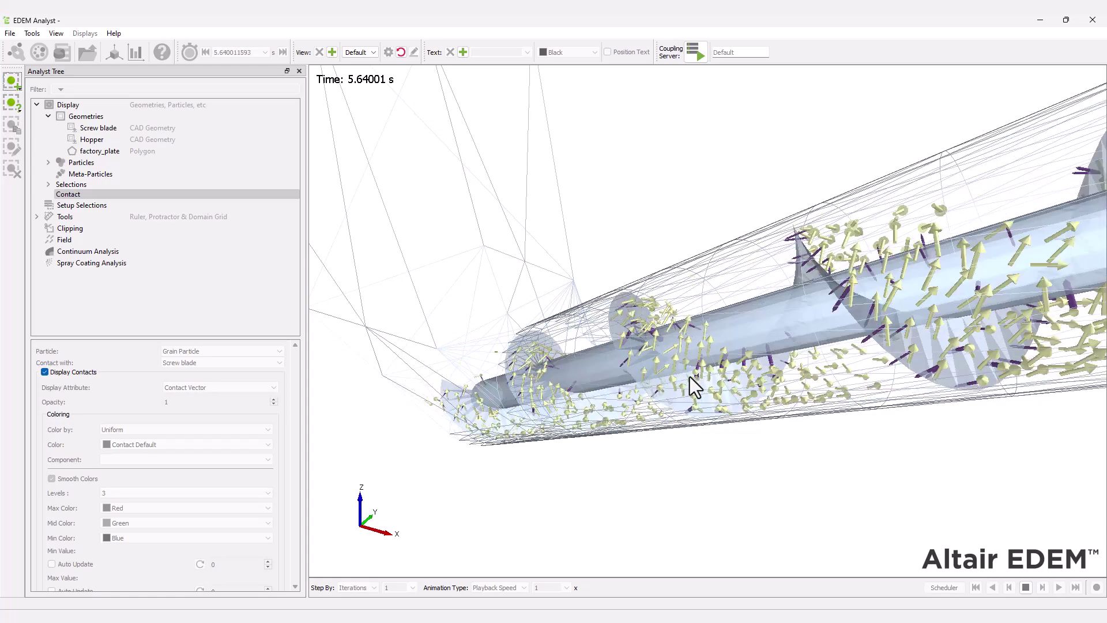
{"action": "scroll", "coordinate": [690, 376], "scroll_direction": "down", "scroll_amount": 5}
{"action": "left_click", "coordinate": [1026, 587]}
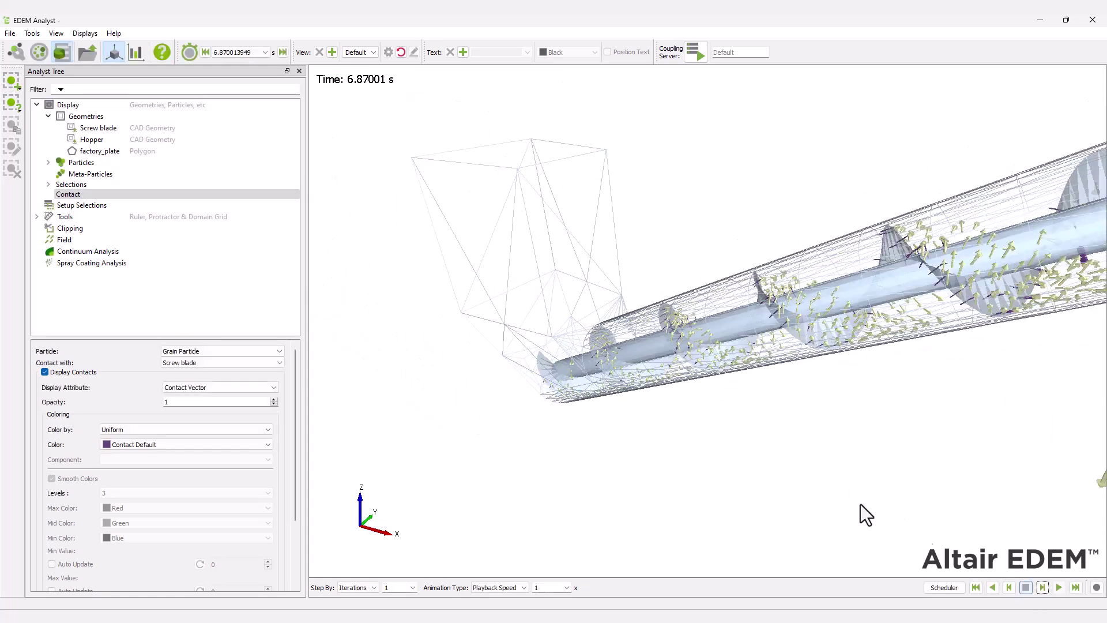
Colour the Screw blade Dark Red, then bring up the Hopper's Color choices.
{"action": "left_click", "coordinate": [135, 129]}
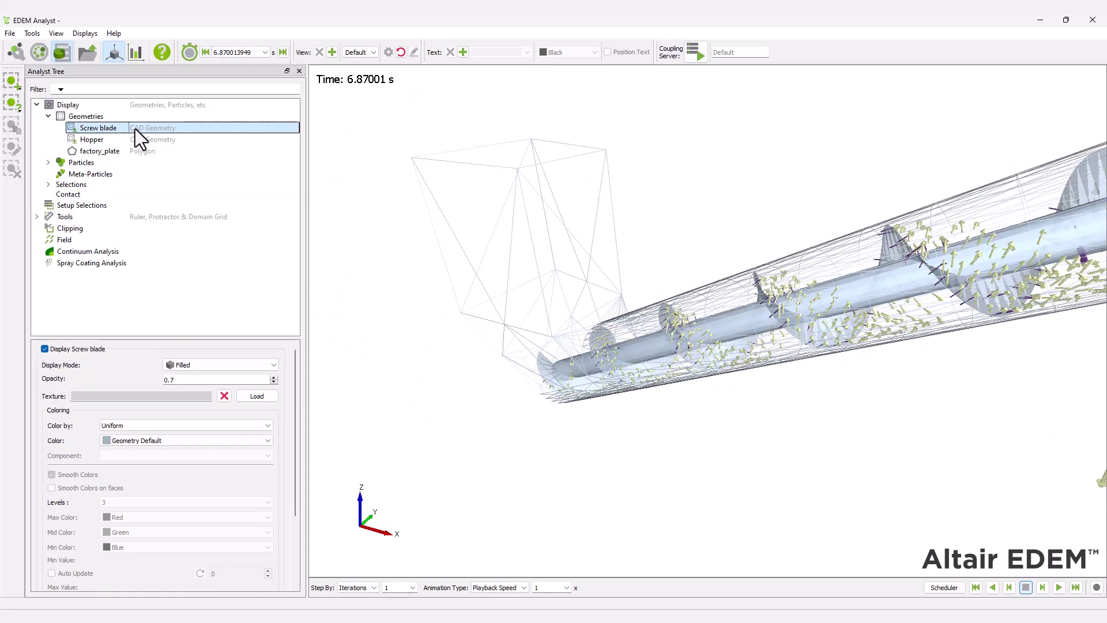
{"action": "left_click", "coordinate": [195, 441]}
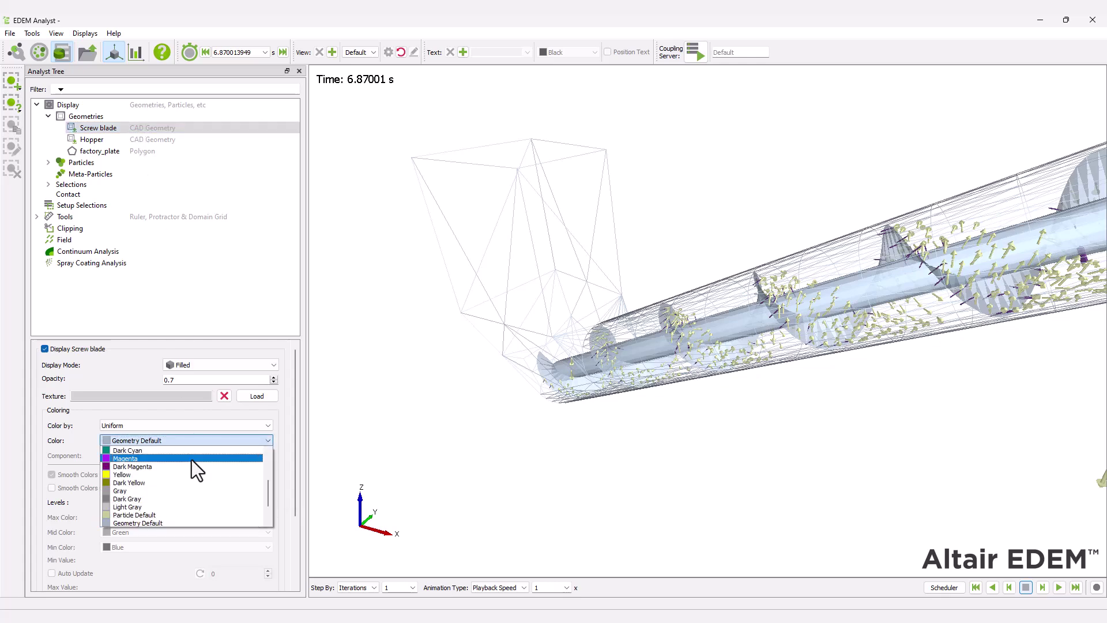
{"action": "scroll", "coordinate": [192, 459], "scroll_direction": "up", "scroll_amount": 2}
{"action": "left_click", "coordinate": [185, 462]}
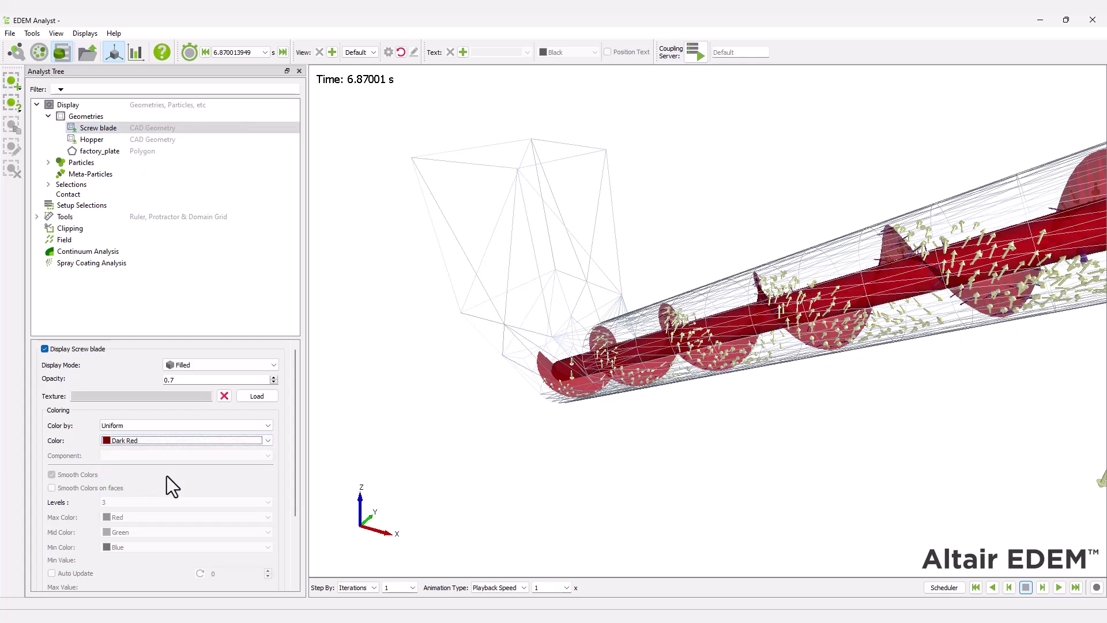
{"action": "left_click", "coordinate": [109, 143]}
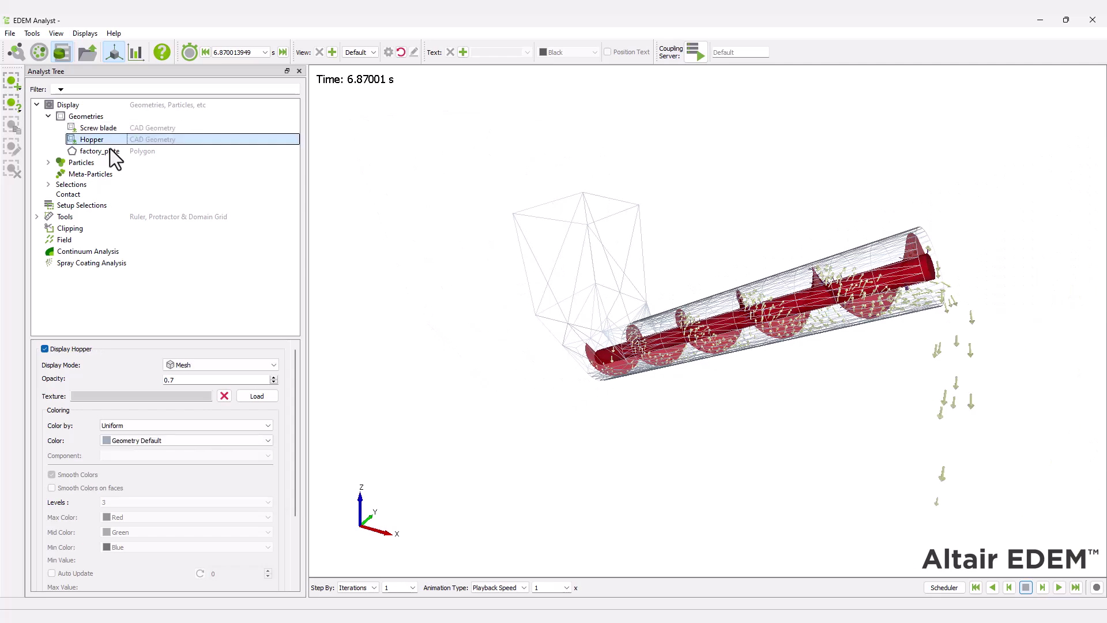
{"action": "left_click", "coordinate": [186, 444]}
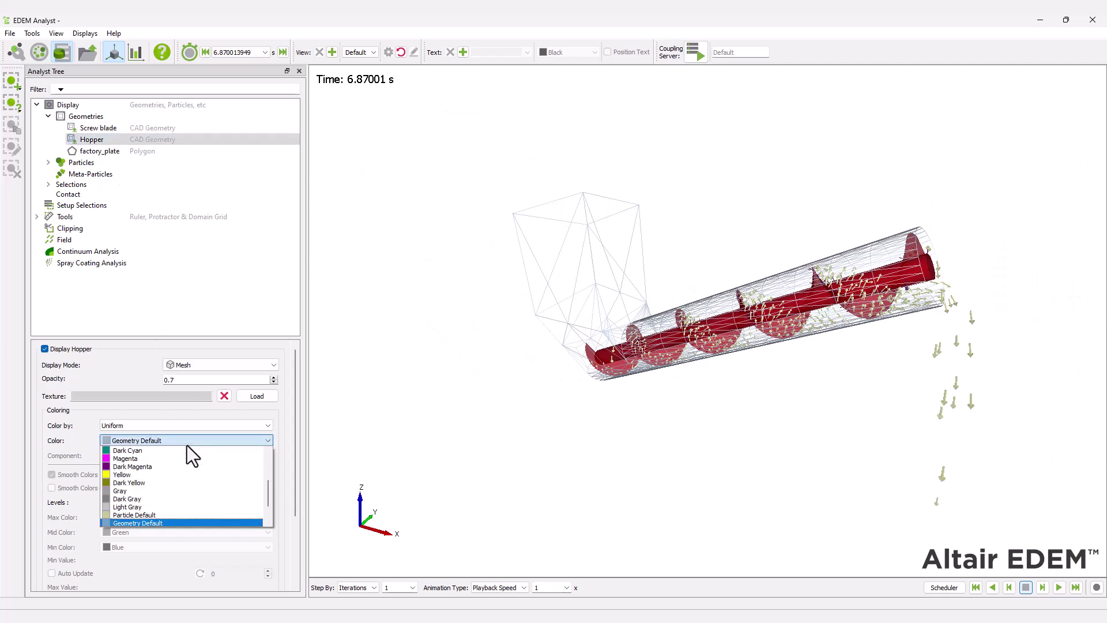
Colour Grain Particle by Velocity and replay the simulation from the start.
{"action": "left_click", "coordinate": [171, 500]}
{"action": "left_click", "coordinate": [100, 174]}
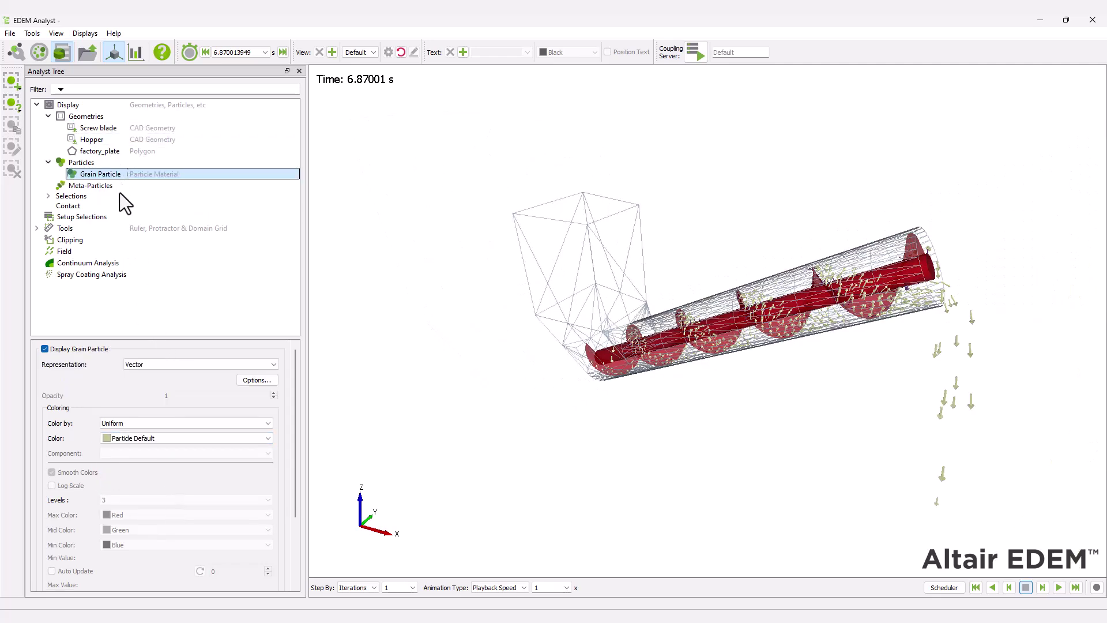
{"action": "left_click", "coordinate": [147, 424]}
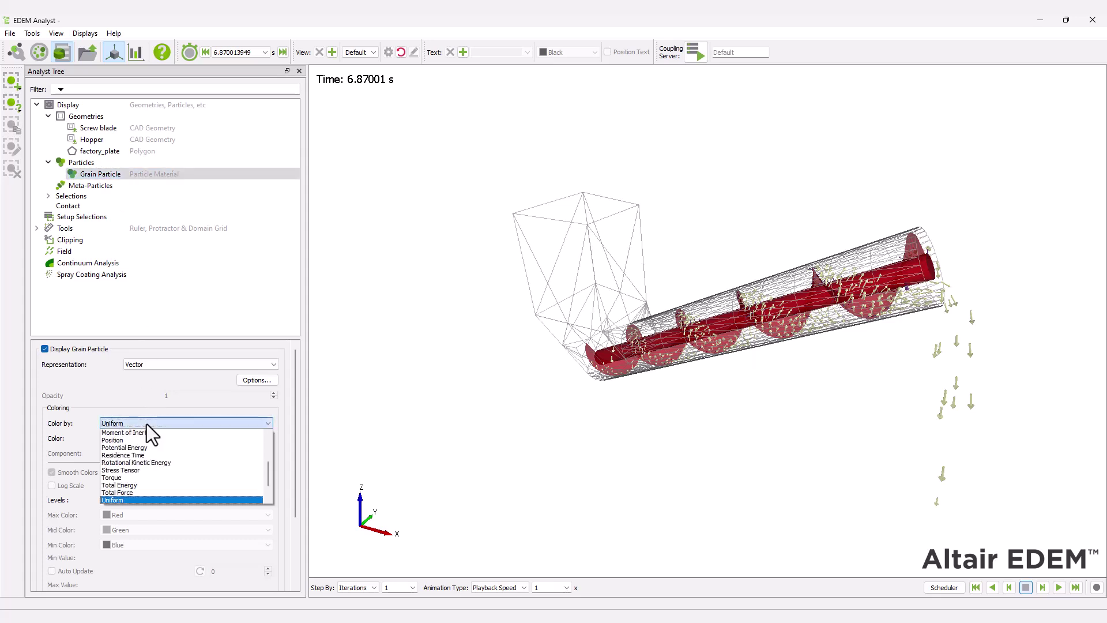
{"action": "scroll", "coordinate": [164, 485], "scroll_direction": "down", "scroll_amount": 1}
{"action": "left_click", "coordinate": [165, 486]}
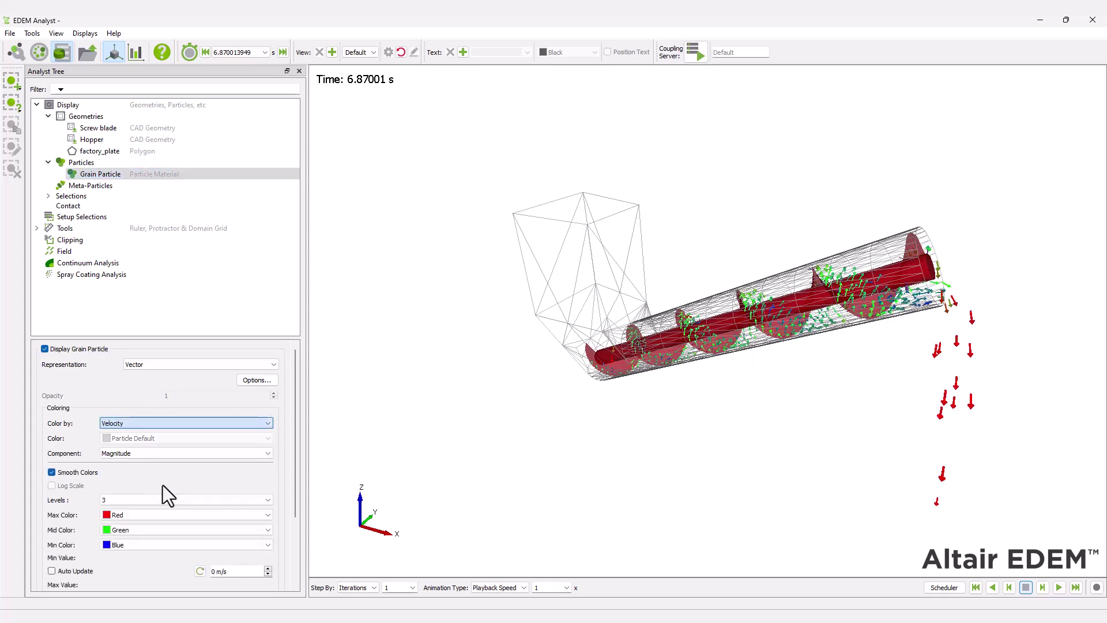
{"action": "left_click", "coordinate": [976, 587]}
{"action": "left_click", "coordinate": [1059, 587]}
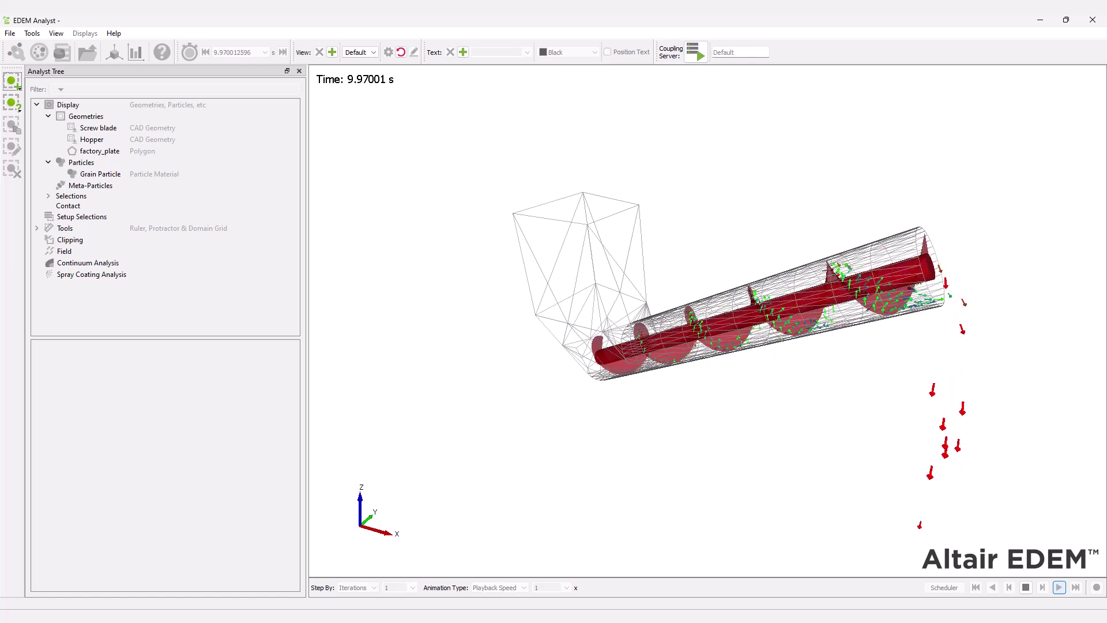
Add a results-data export configuration with the file name Screw Auger.
{"action": "left_click", "coordinate": [10, 33]}
{"action": "mouse_move", "coordinate": [36, 69]}
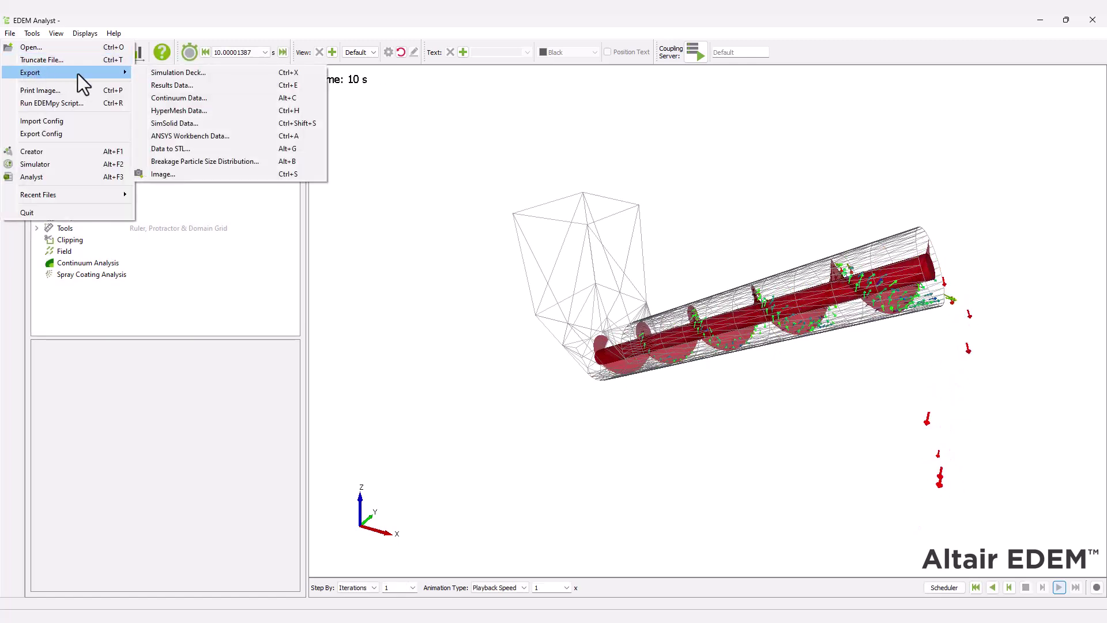
{"action": "left_click", "coordinate": [194, 85]}
{"action": "left_click", "coordinate": [669, 156]}
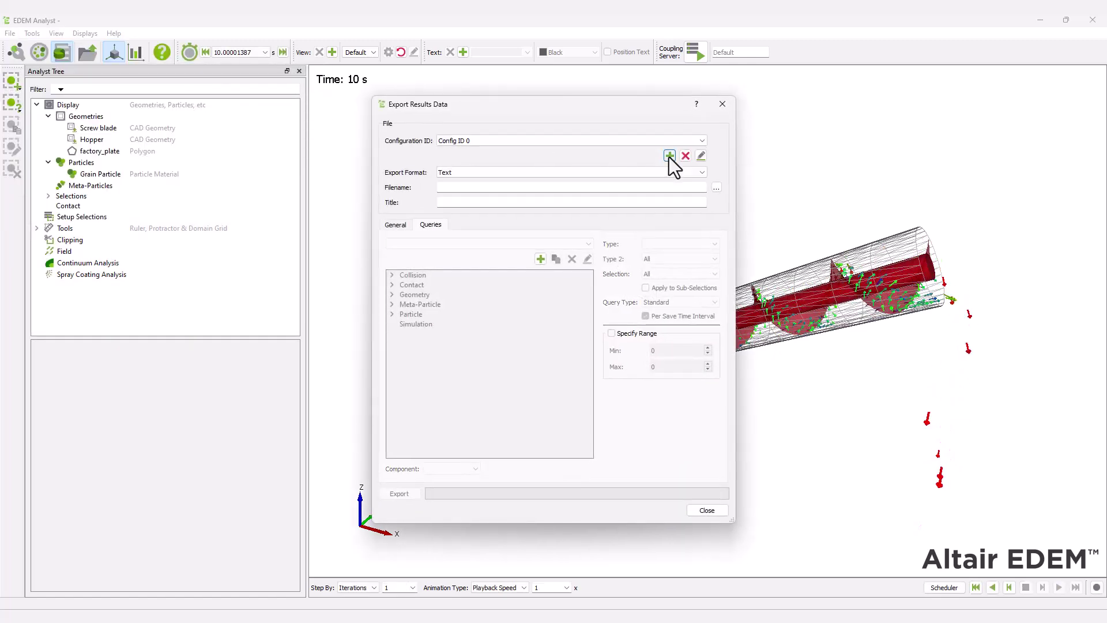
{"action": "left_click", "coordinate": [636, 187]}
{"action": "type", "text": "Screw Auger"}
On General, untick All to limit the export time range and sample by time.
{"action": "left_click", "coordinate": [398, 225]}
{"action": "left_click", "coordinate": [396, 390]}
{"action": "left_click", "coordinate": [403, 463]}
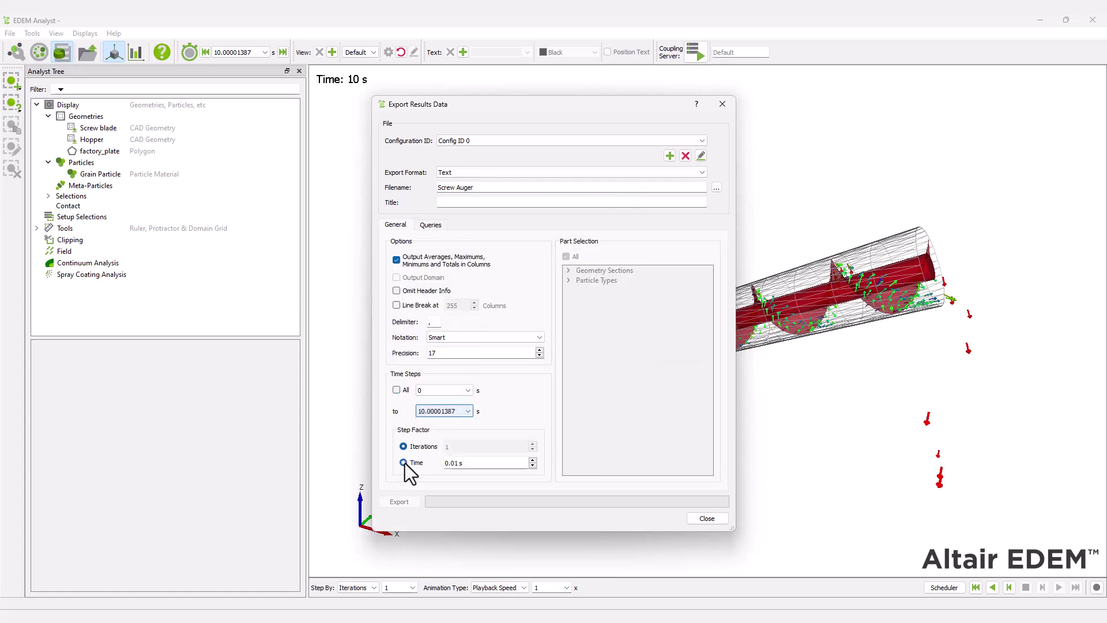
Set the step factor to 0.1 s and add a query named Velocity Query.
{"action": "type", "text": "0.1"}
{"action": "left_click", "coordinate": [431, 224]}
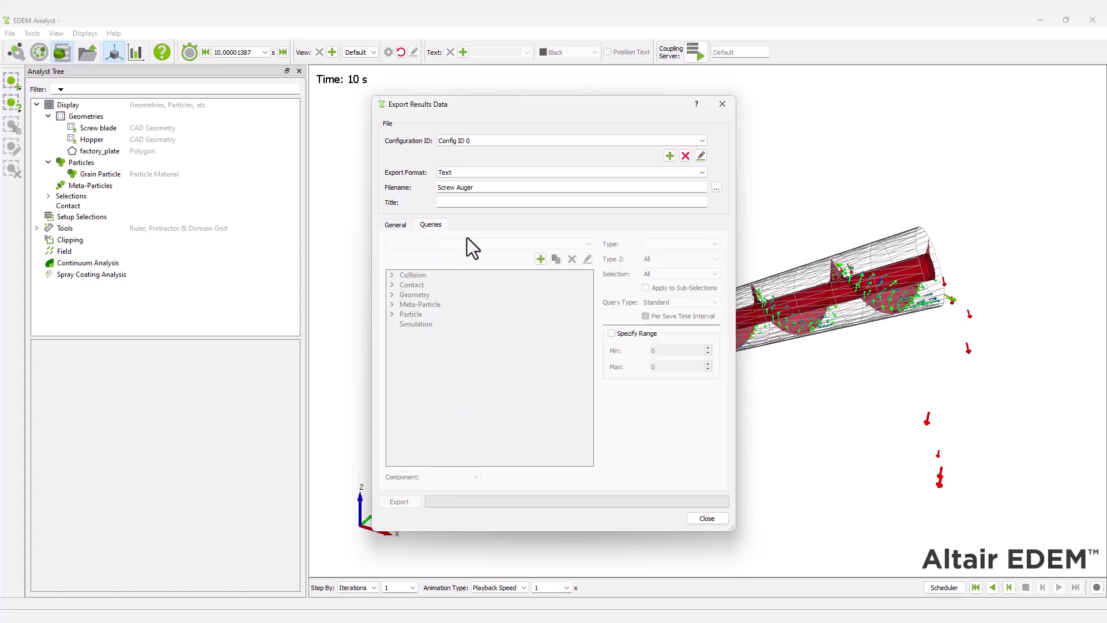
{"action": "left_click", "coordinate": [541, 259]}
{"action": "left_click", "coordinate": [588, 259]}
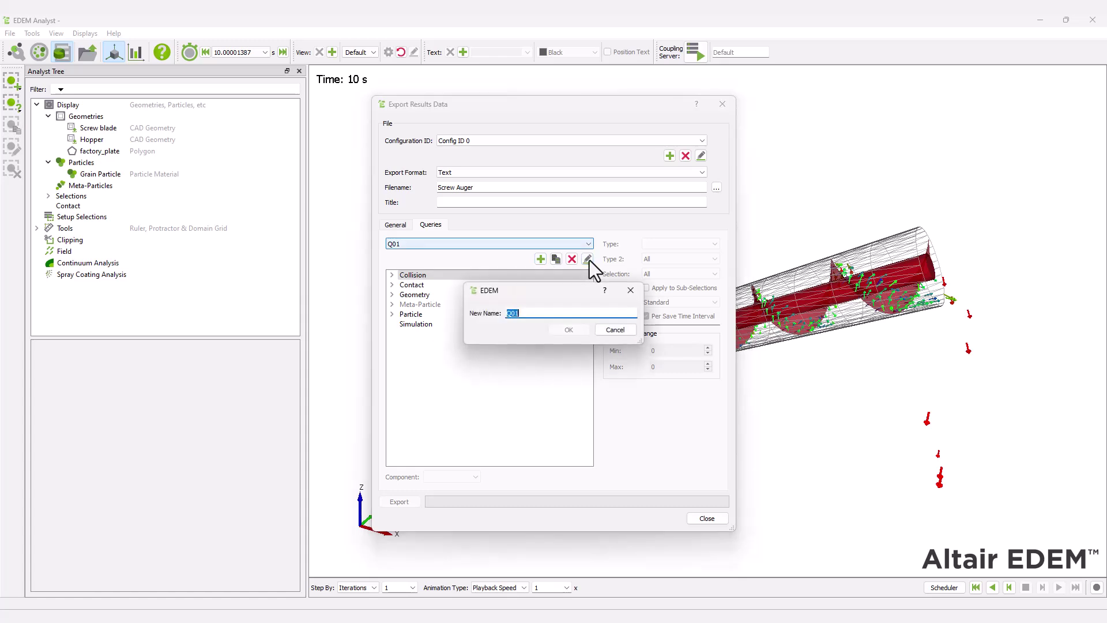
{"action": "type", "text": "Velocity Query"}
{"action": "key", "text": "Return"}
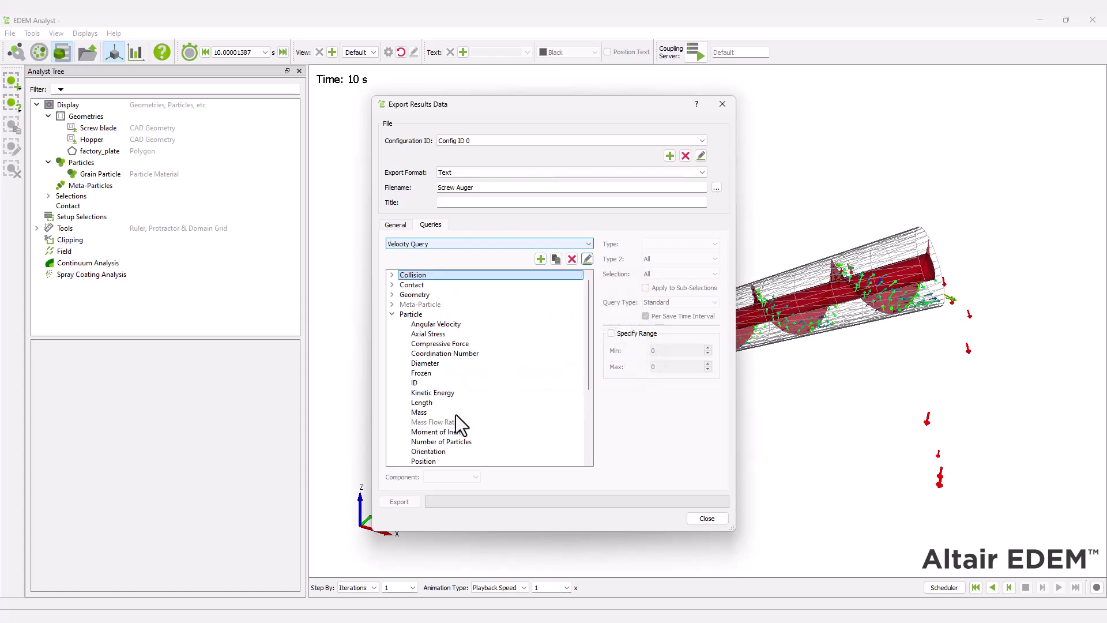
Make Velocity Query an Average of particle Velocity, then add a blank query Q01.
{"action": "scroll", "coordinate": [445, 428], "scroll_direction": "down", "scroll_amount": 4}
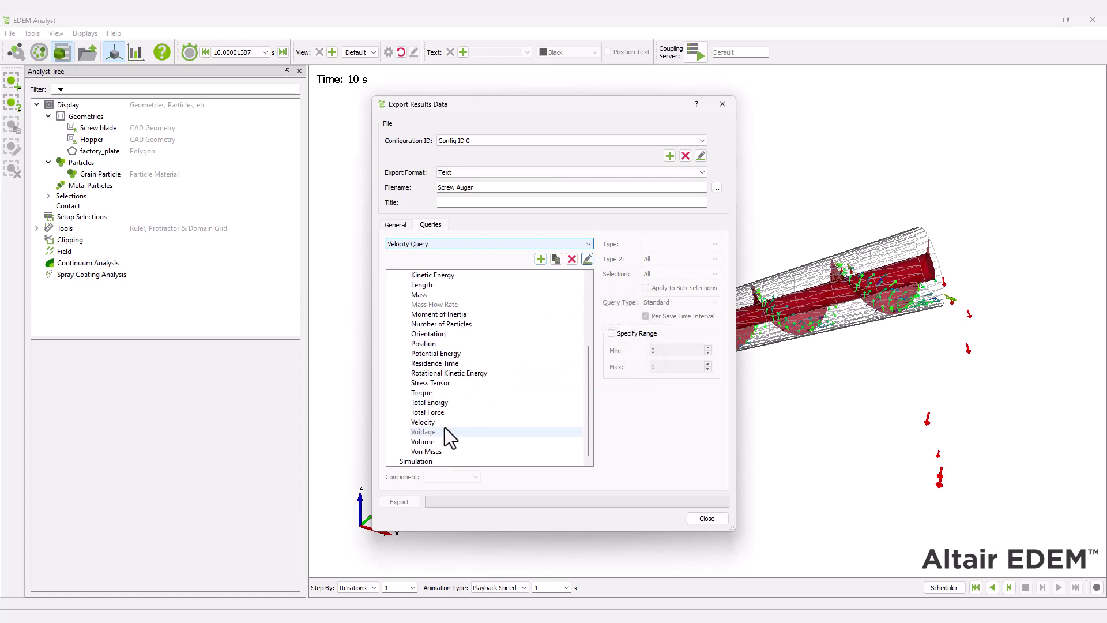
{"action": "left_click", "coordinate": [438, 424]}
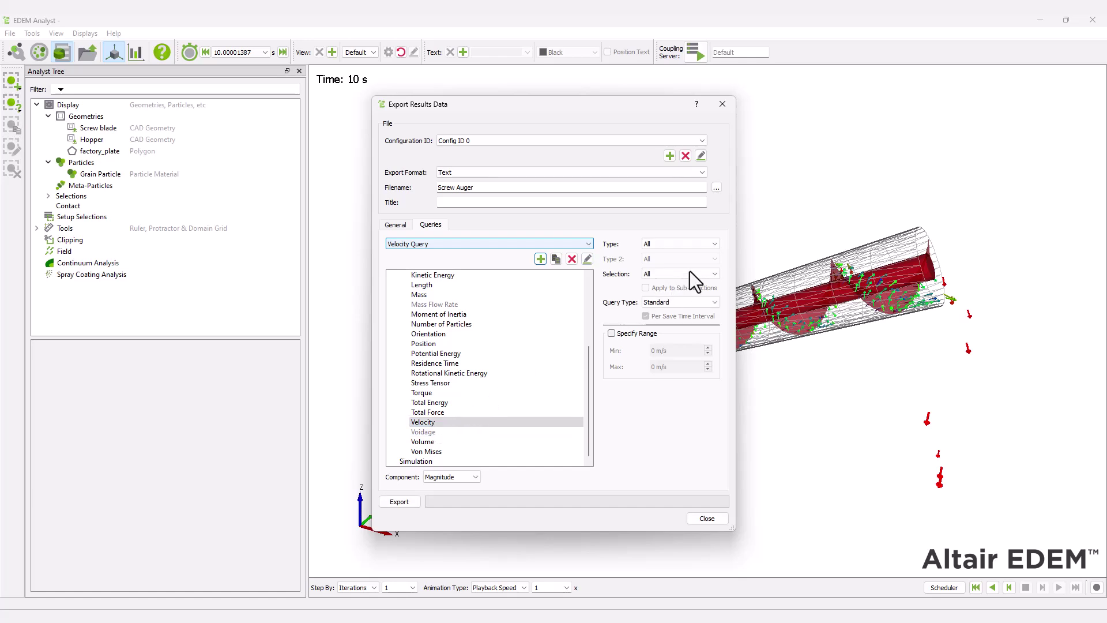
{"action": "left_click", "coordinate": [686, 302]}
{"action": "left_click", "coordinate": [663, 312]}
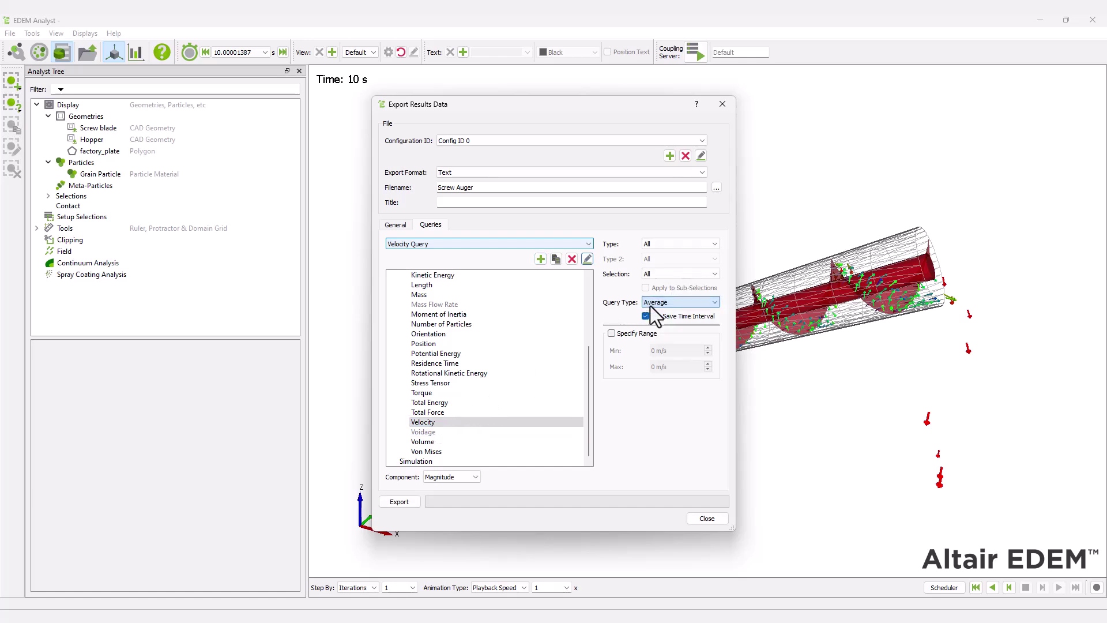
{"action": "left_click", "coordinate": [543, 259]}
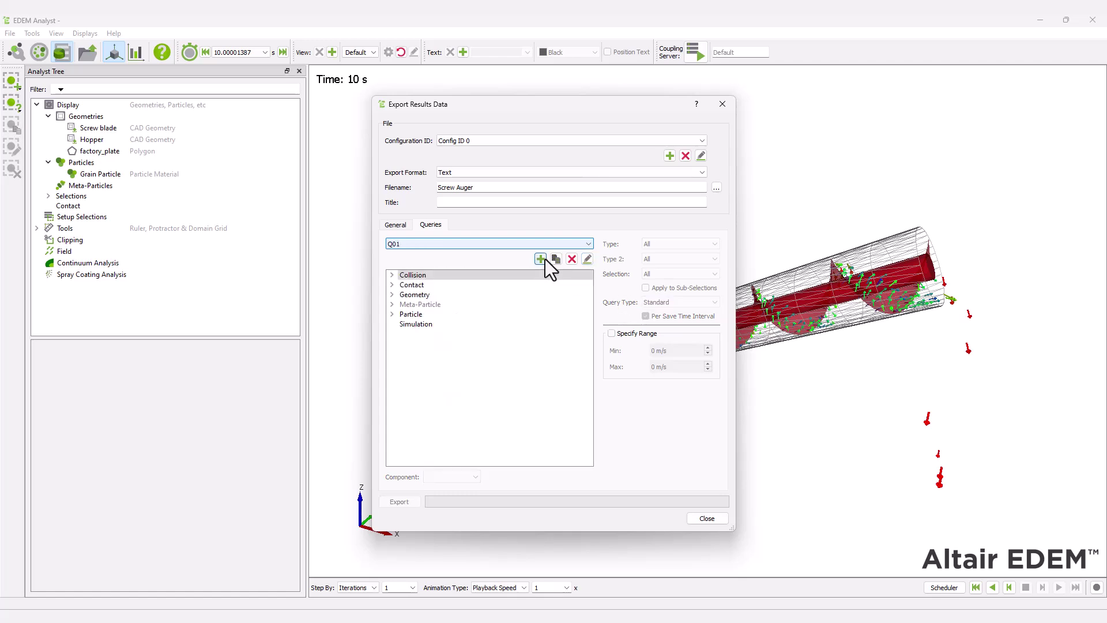
Rename the query 'position query x' and set it to particle Position, X component.
{"action": "left_click", "coordinate": [585, 260]}
{"action": "type", "text": "pos"}
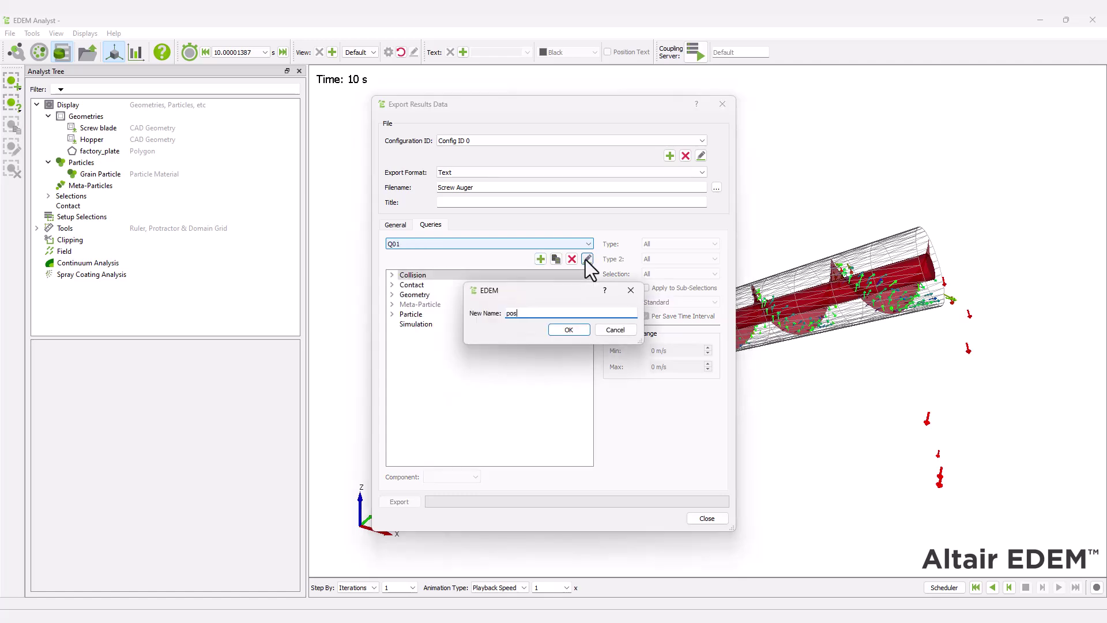
{"action": "type", "text": "ition query x"}
{"action": "key", "text": "Return"}
{"action": "left_click", "coordinate": [392, 315]}
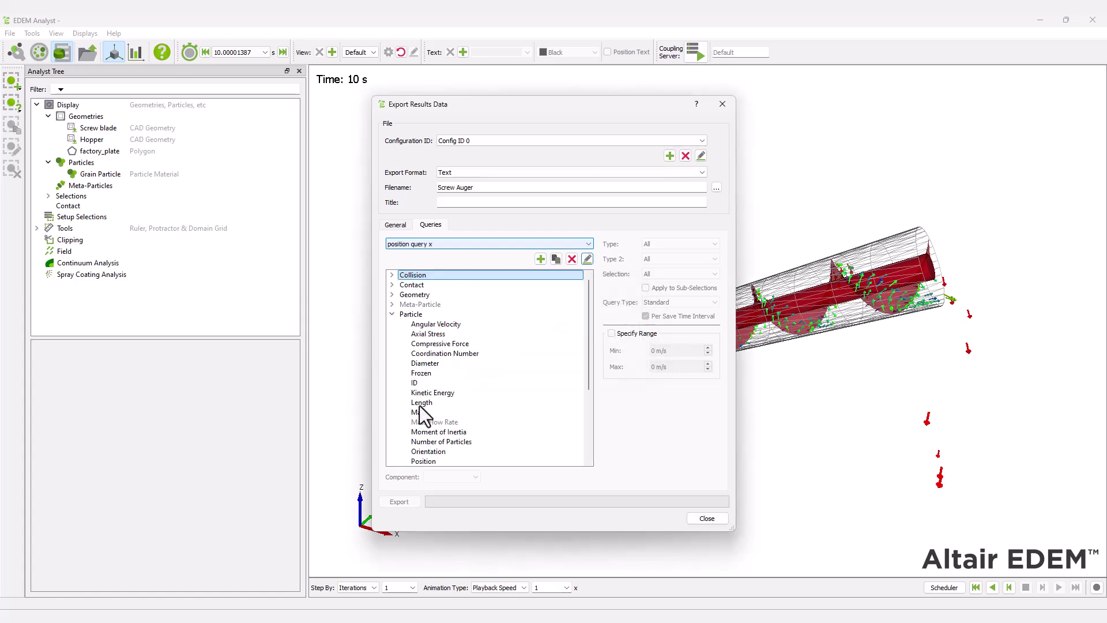
{"action": "left_click", "coordinate": [435, 461]}
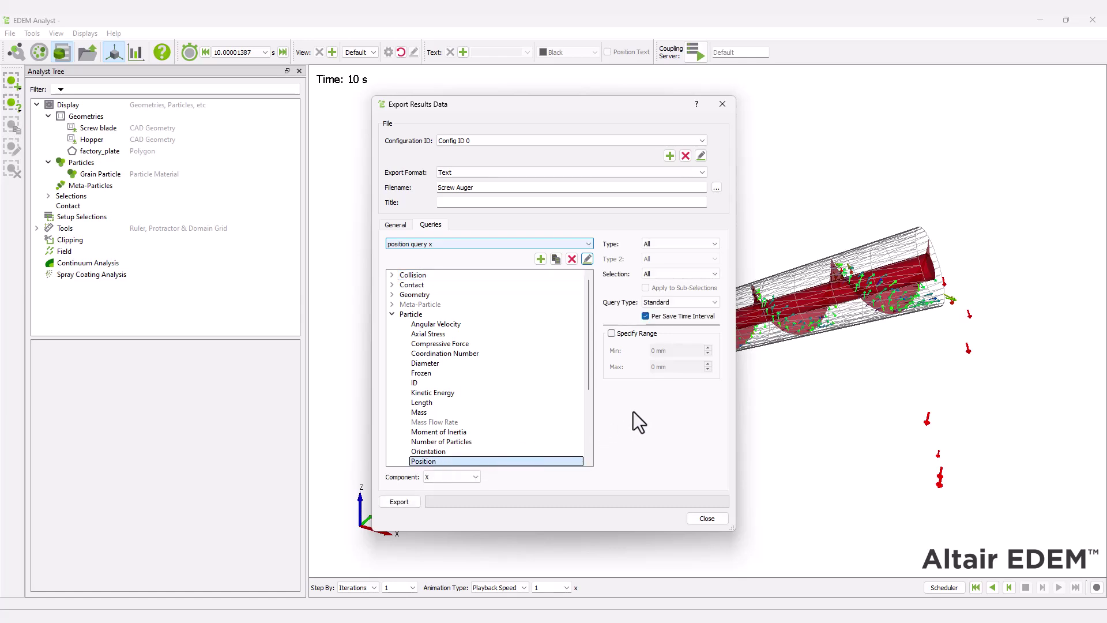
Add 'position query y' querying particle Position with component Y.
{"action": "left_click", "coordinate": [540, 259]}
{"action": "left_click", "coordinate": [586, 259]}
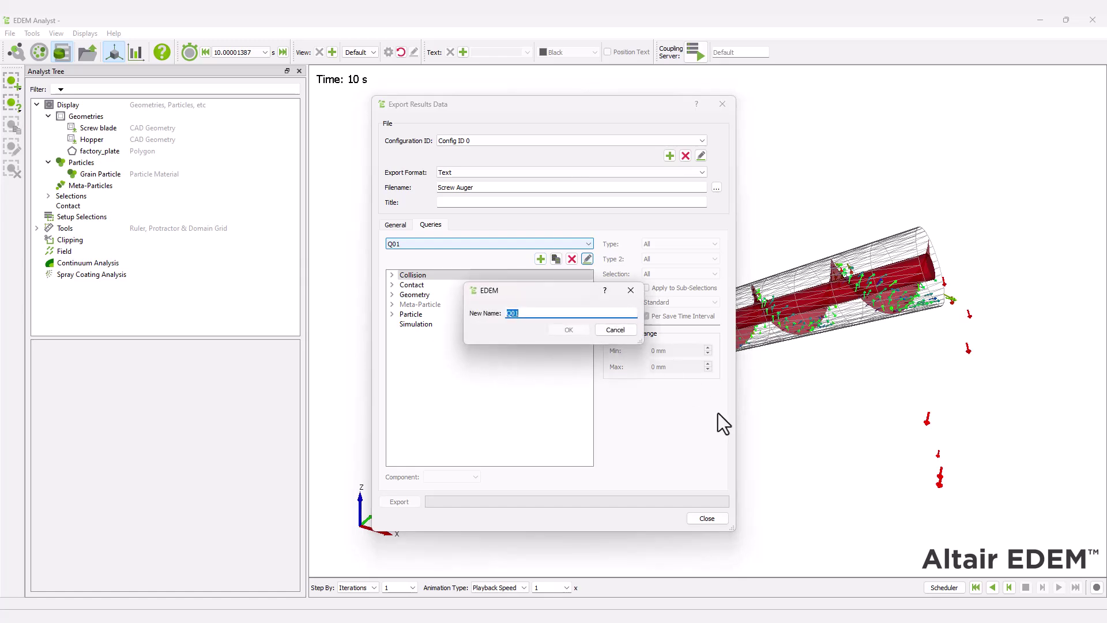
{"action": "type", "text": "position query y"}
{"action": "key", "text": "Return"}
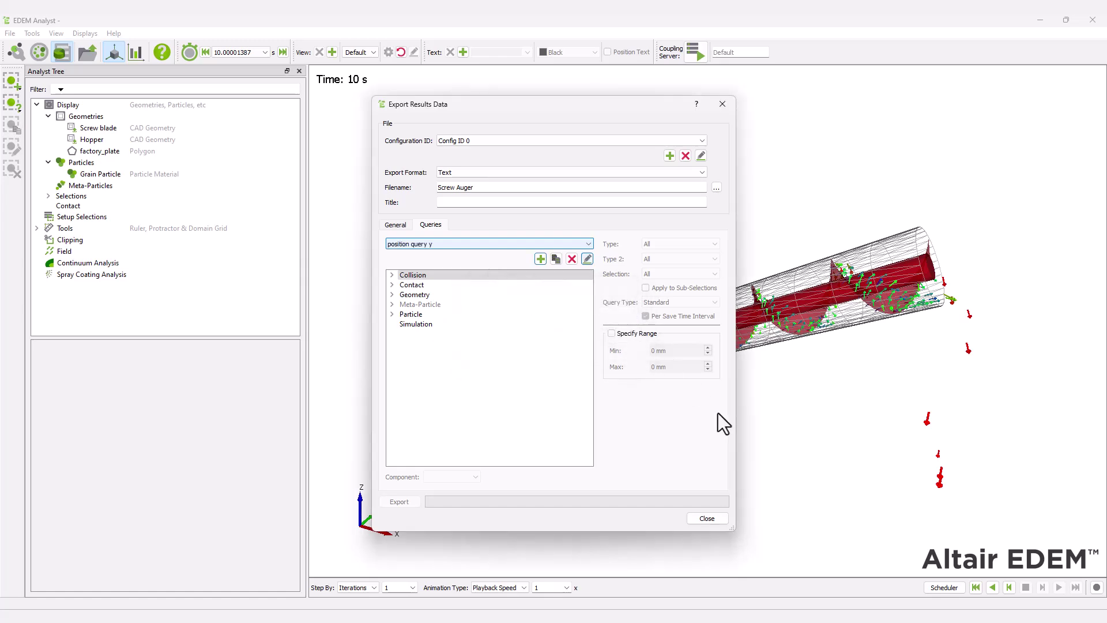
{"action": "left_click", "coordinate": [392, 314]}
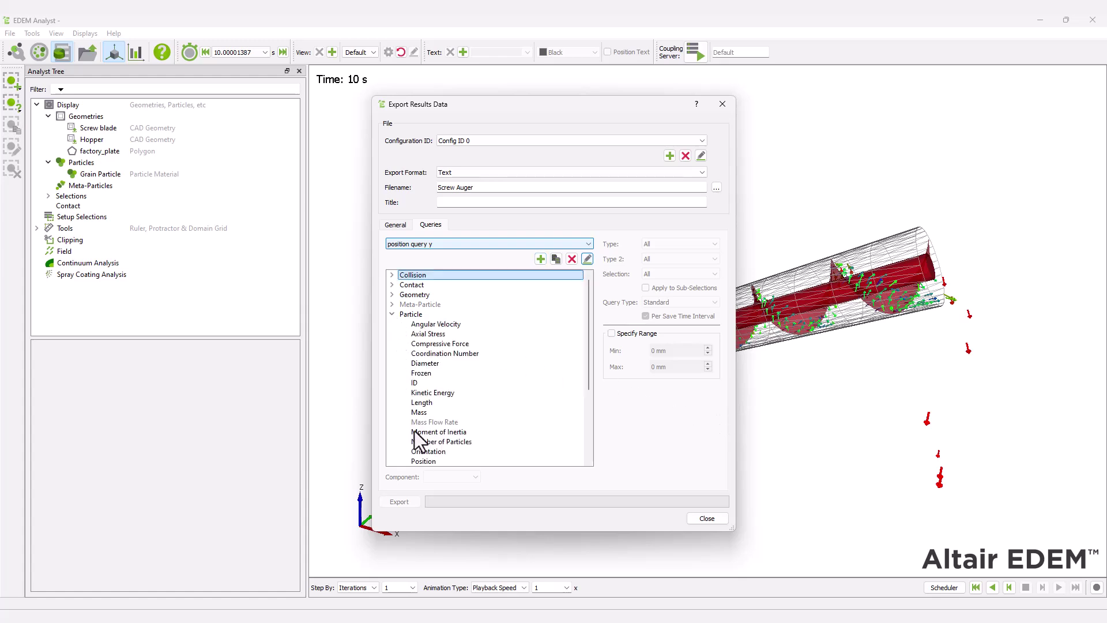
{"action": "left_click", "coordinate": [423, 461]}
{"action": "left_click", "coordinate": [442, 478]}
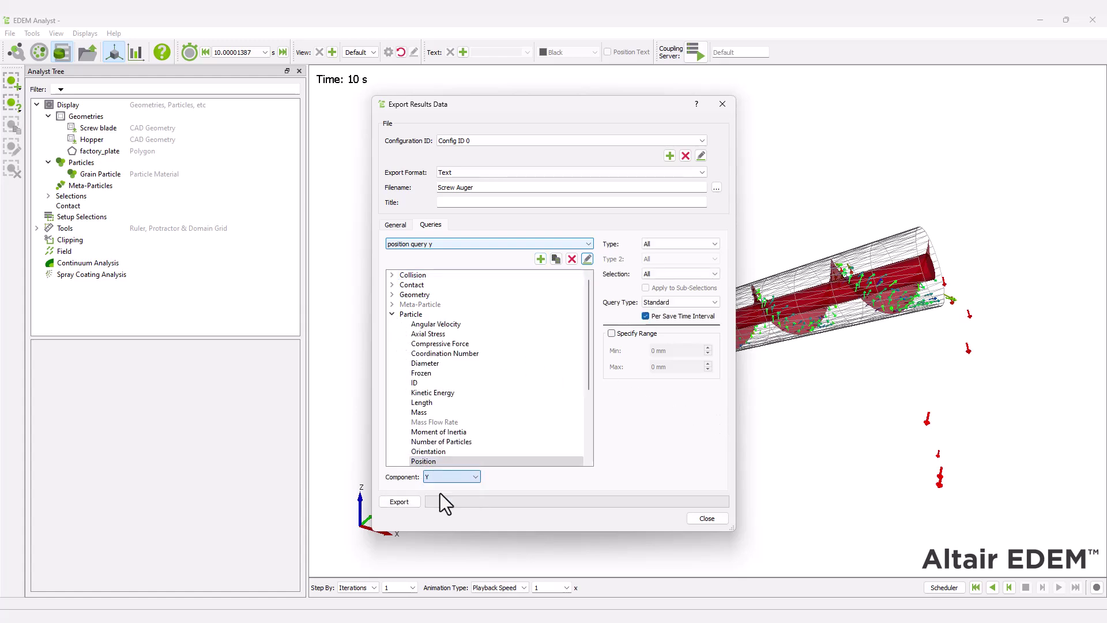
{"action": "left_click", "coordinate": [440, 494]}
Add 'position query z' querying particle Position with component Z.
{"action": "left_click", "coordinate": [540, 258]}
{"action": "left_click", "coordinate": [587, 259]}
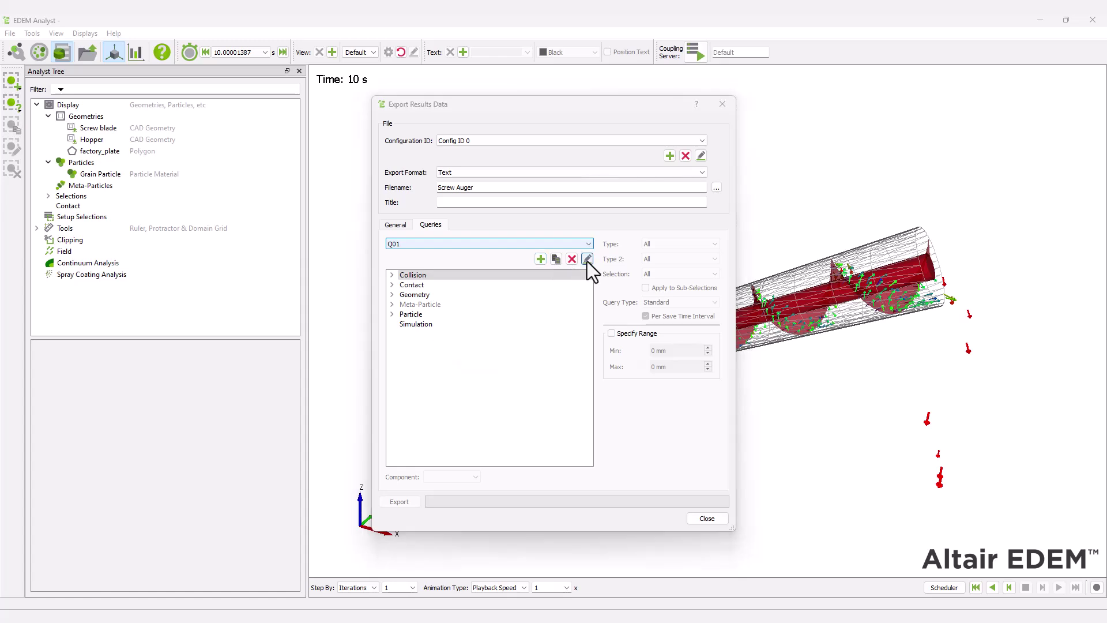
{"action": "type", "text": "positio"}
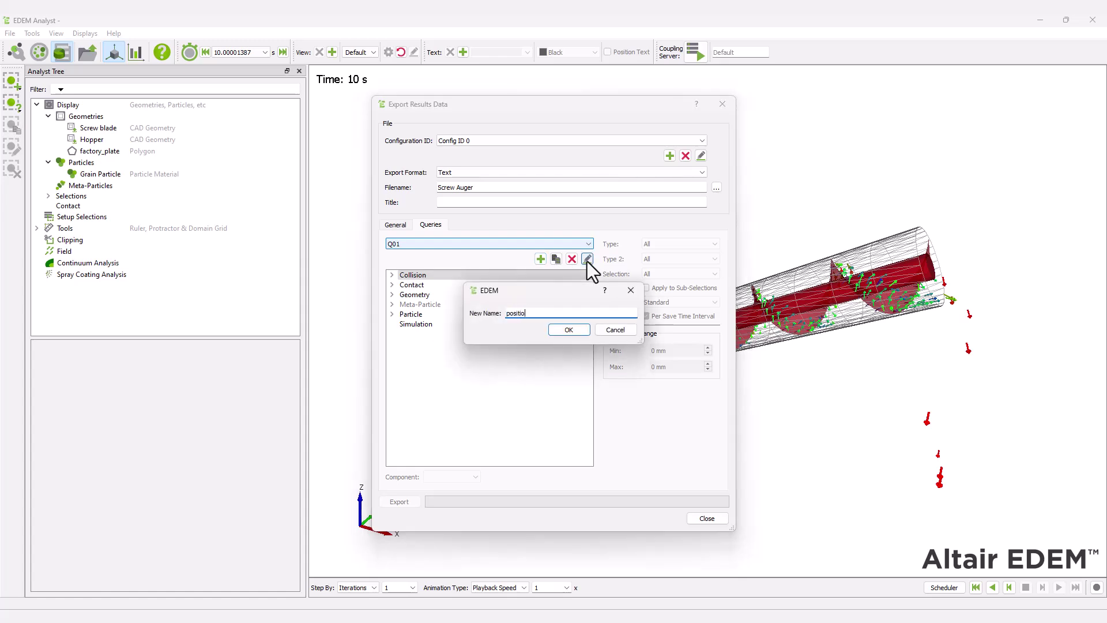
{"action": "type", "text": "n query z"}
{"action": "key", "text": "Return"}
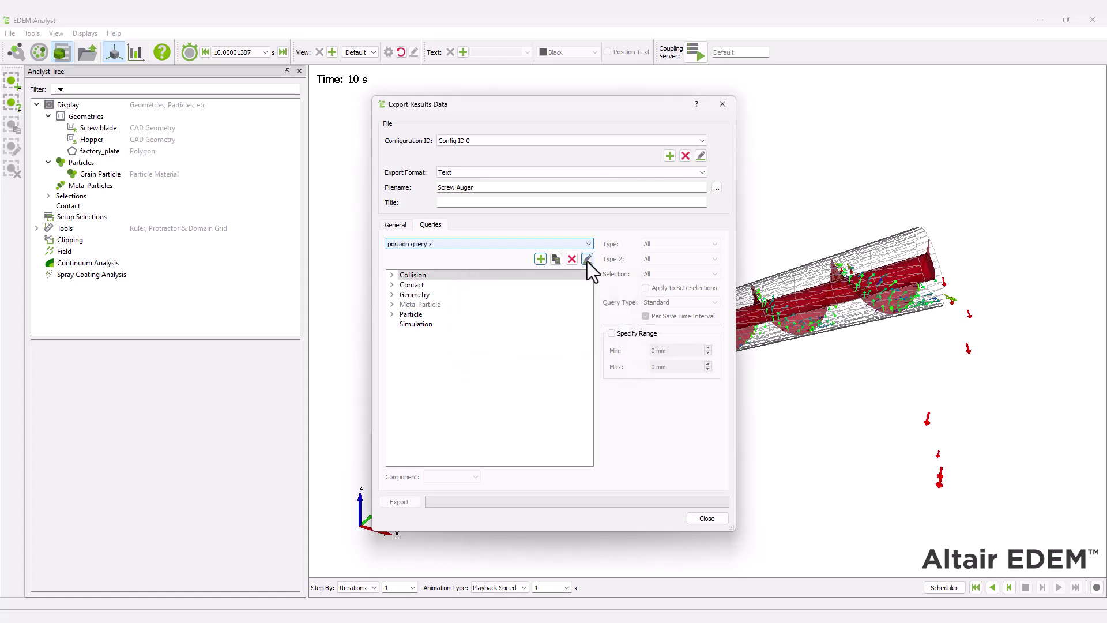
{"action": "left_click", "coordinate": [393, 314]}
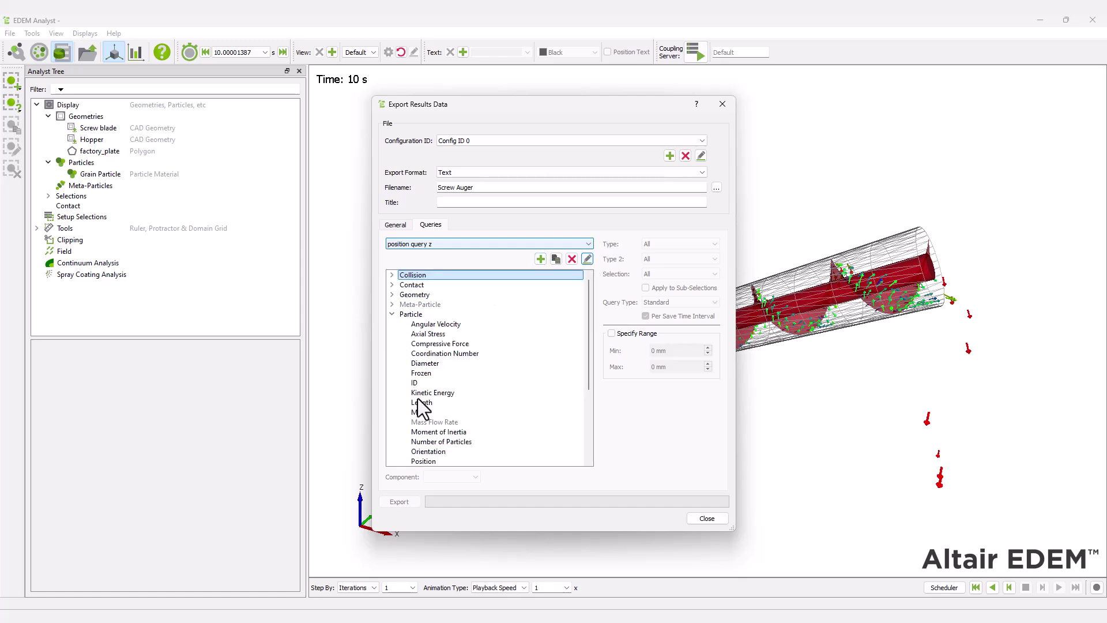
{"action": "left_click", "coordinate": [436, 460]}
{"action": "left_click", "coordinate": [450, 477]}
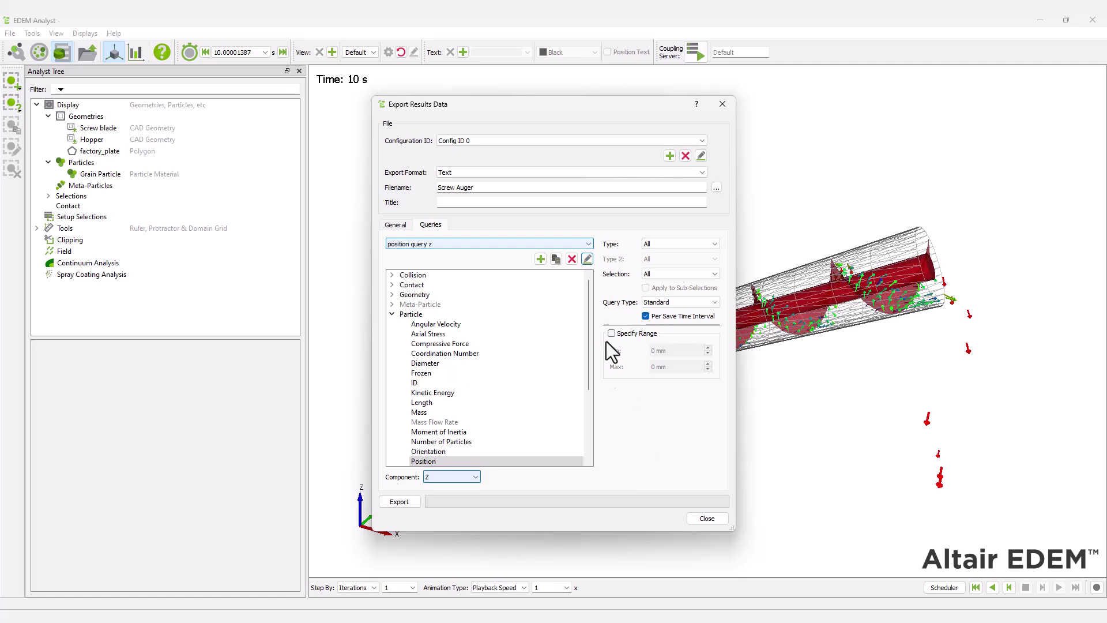
Check the query list and export the Screw Auger results data.
{"action": "left_click", "coordinate": [576, 244]}
{"action": "left_click", "coordinate": [575, 243]}
{"action": "left_click", "coordinate": [405, 501]}
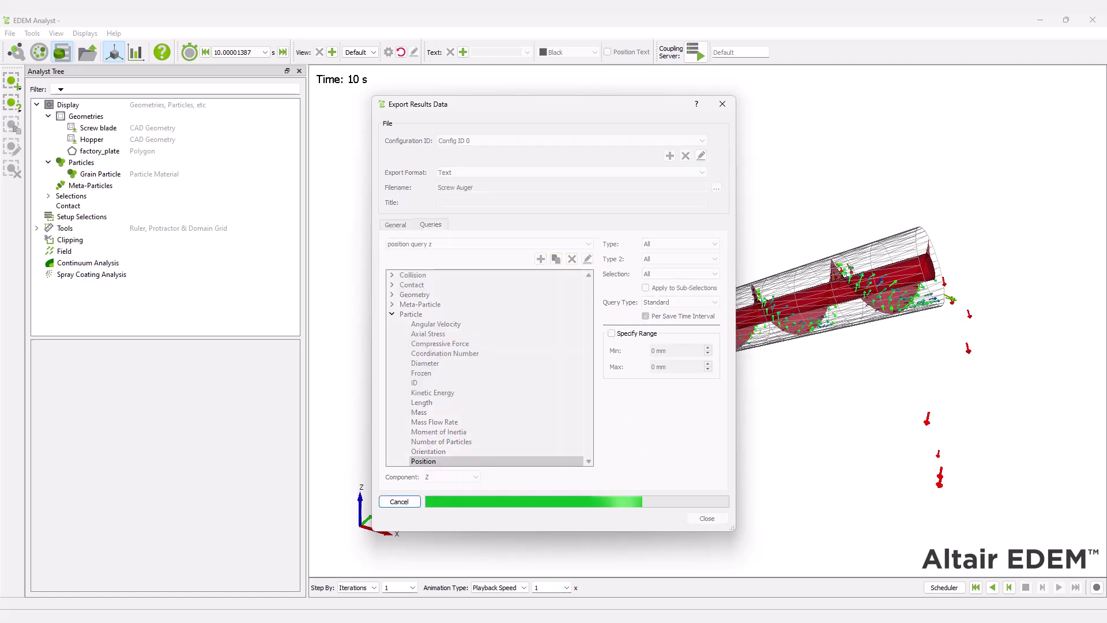
Close the results export and set up a Windows Media Video recording.
{"action": "left_click", "coordinate": [706, 518]}
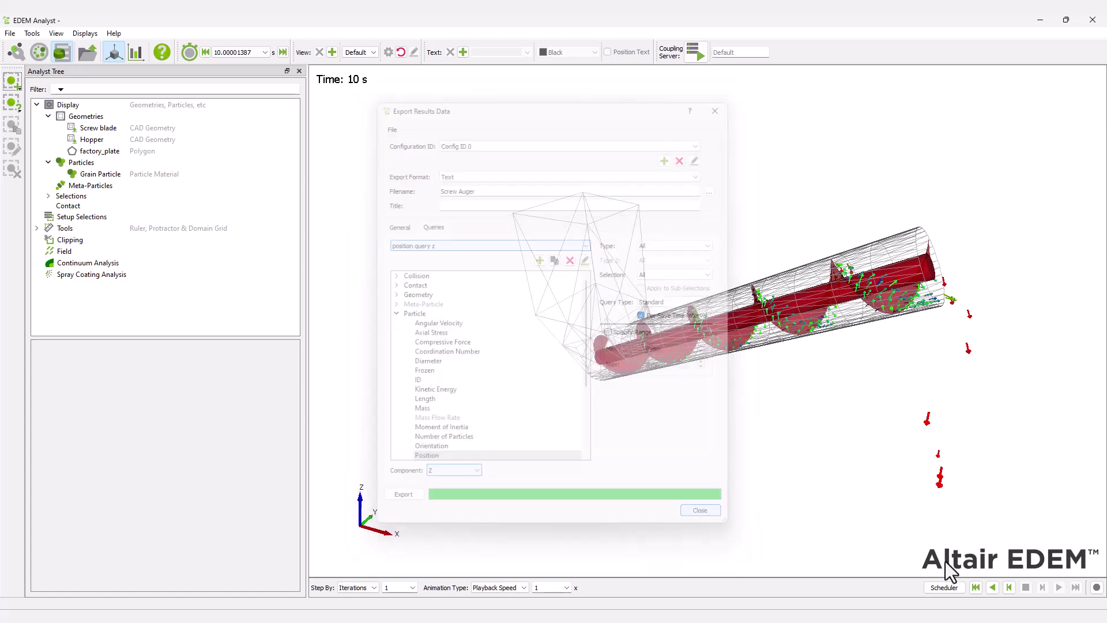
{"action": "left_click", "coordinate": [1095, 587]}
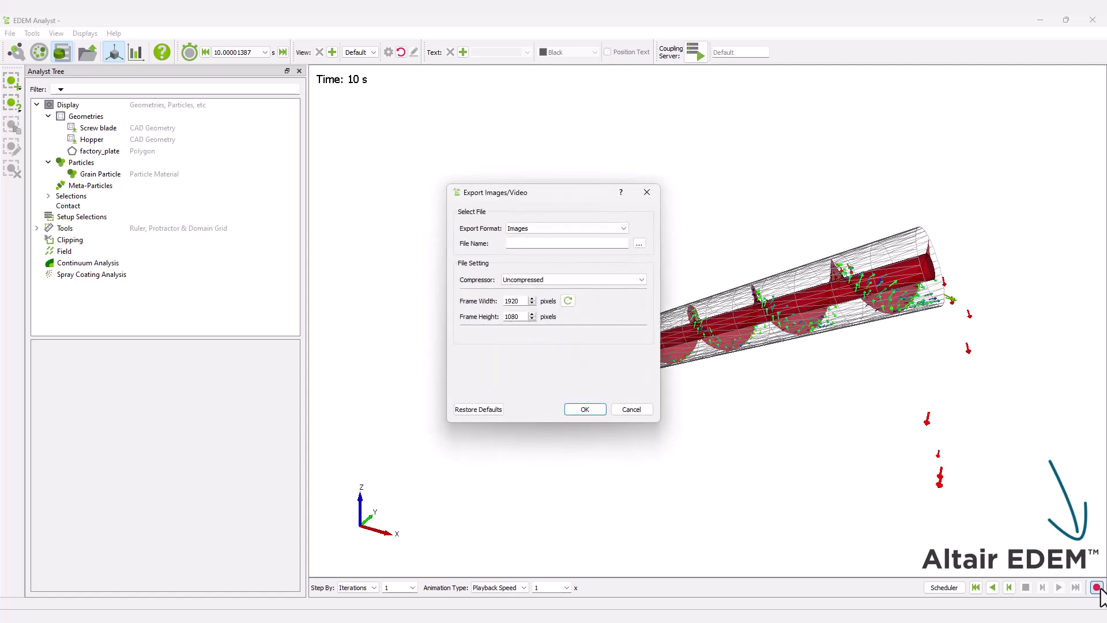
{"action": "left_click", "coordinate": [622, 227]}
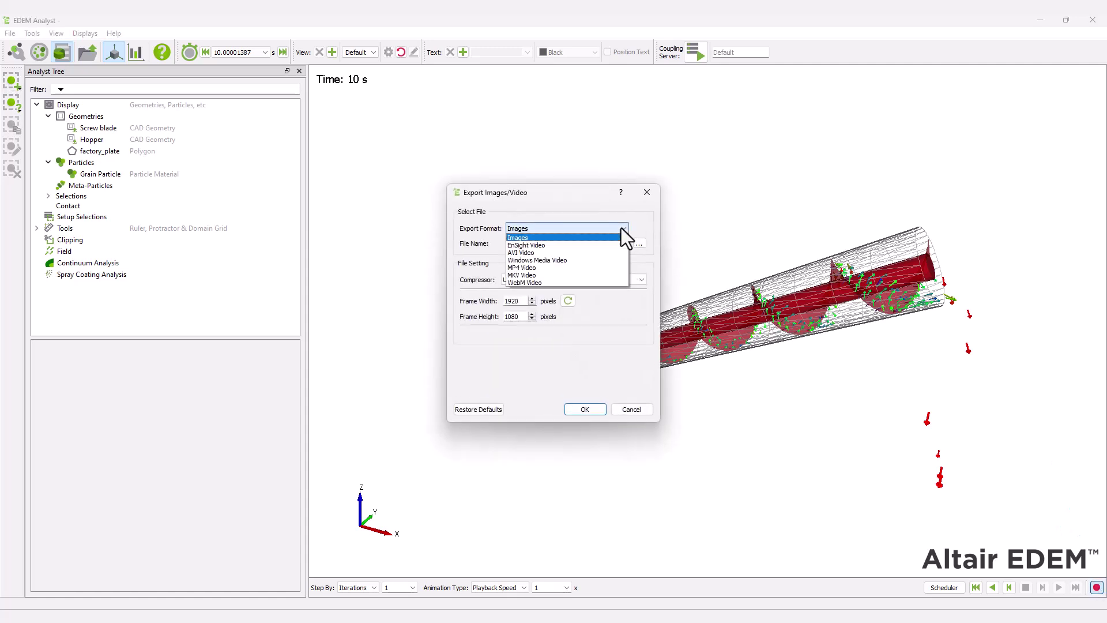
{"action": "left_click", "coordinate": [601, 260]}
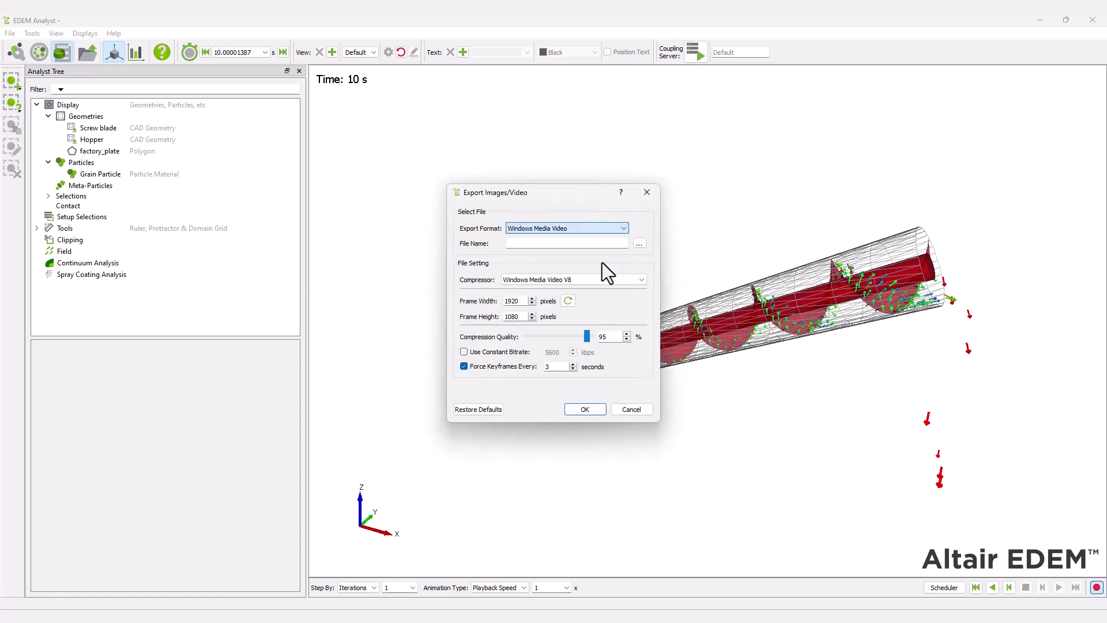
Save the video as Screw_Auger_video.wmv and start the export.
{"action": "left_click", "coordinate": [639, 244]}
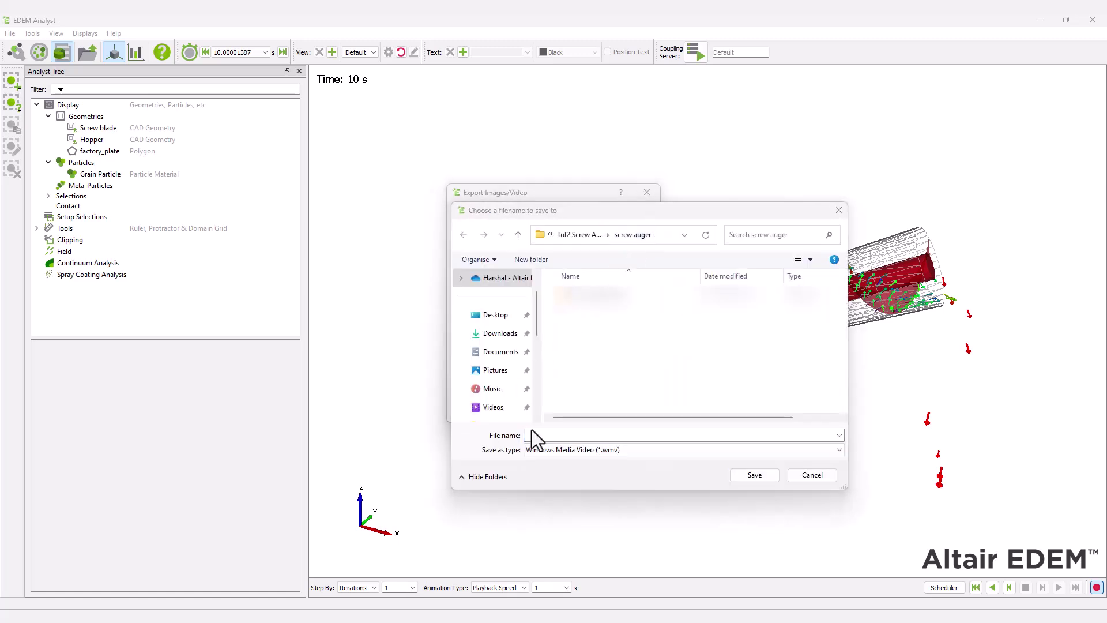
{"action": "left_click", "coordinate": [562, 435]}
{"action": "type", "text": "Screw_Auger_video"}
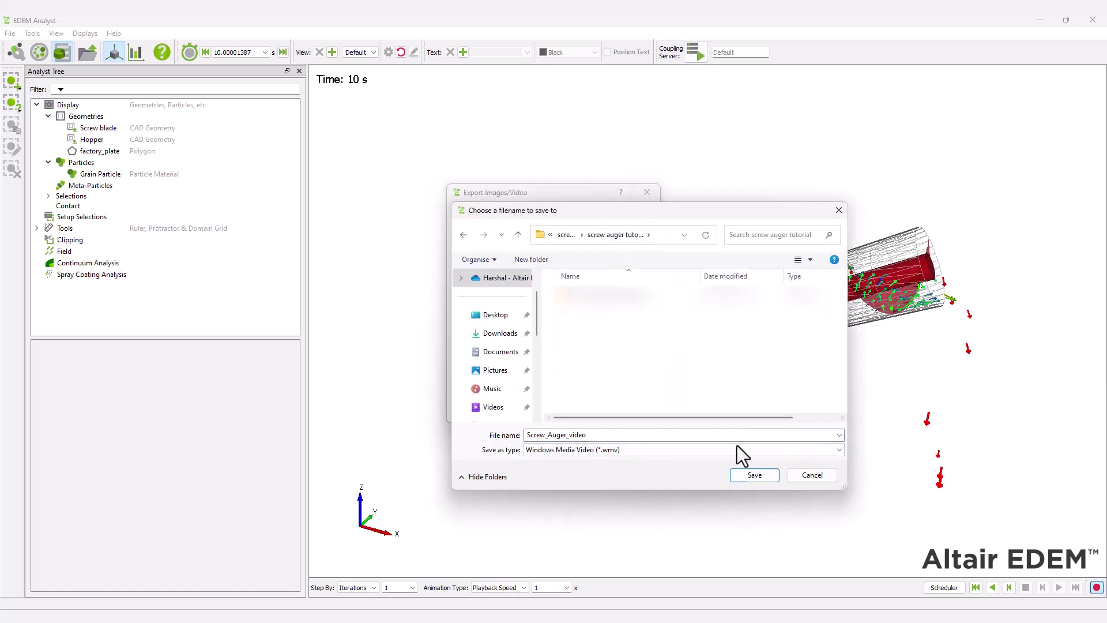
{"action": "left_click", "coordinate": [744, 475]}
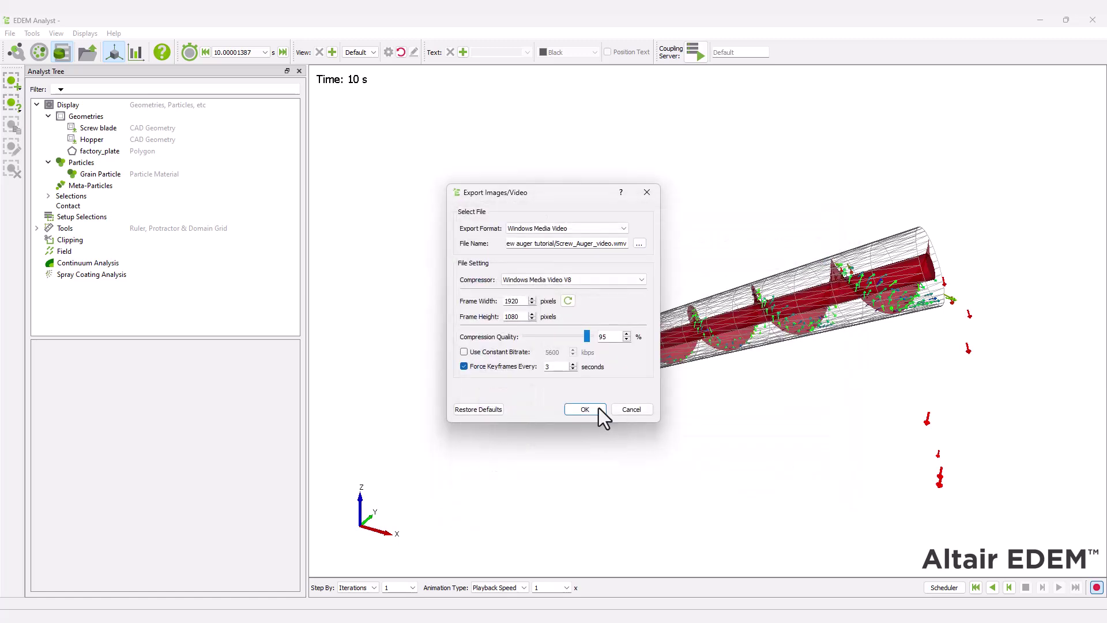
{"action": "left_click", "coordinate": [569, 300]}
{"action": "key", "text": "Return"}
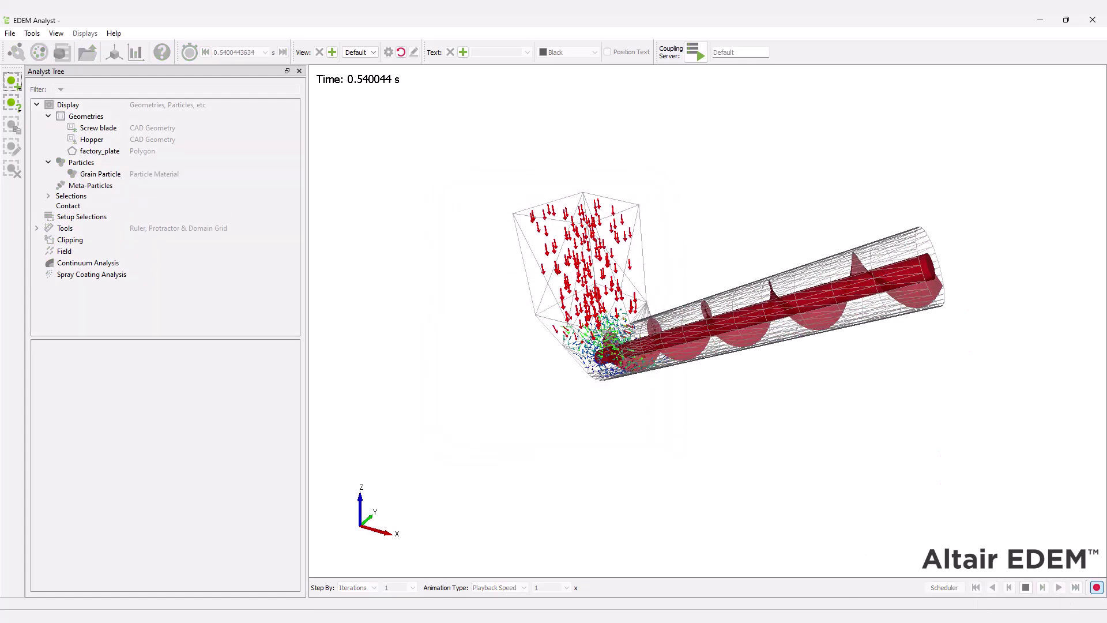